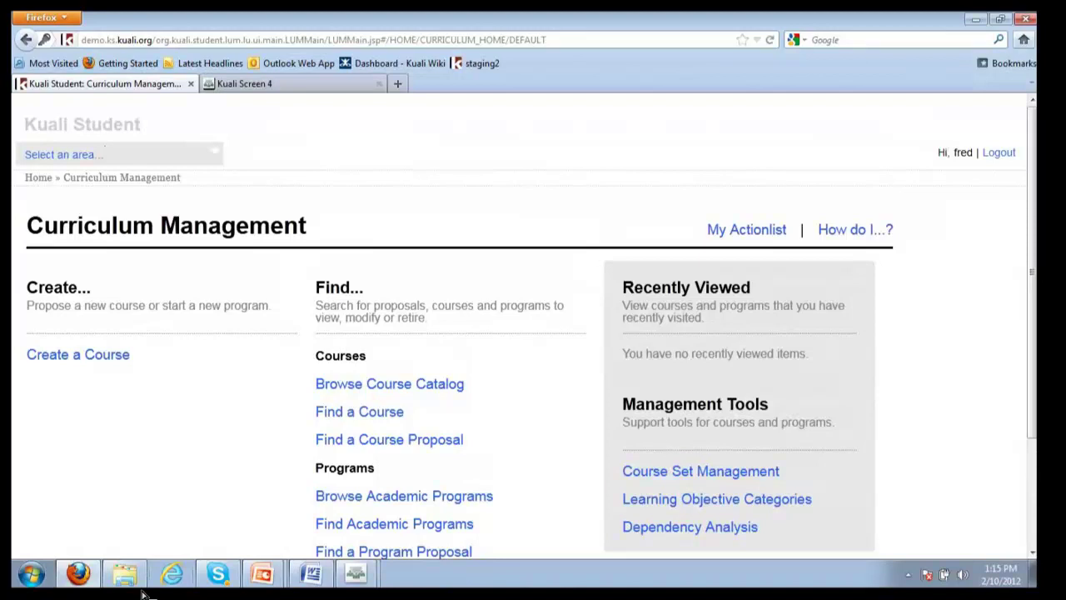
Scroll down the Curriculum Management home page to reach the Find a Course option
scroll(481, 392, "down", 2)
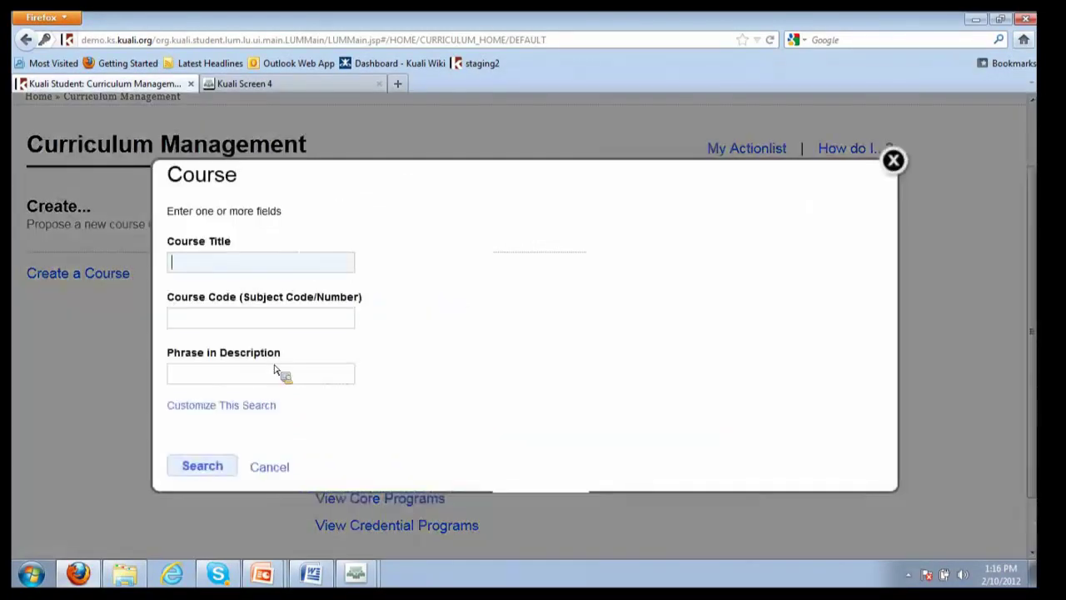
Search course code 130 and select MATH130, Calculus I for the Life Sciences, from the results
left_click(267, 317)
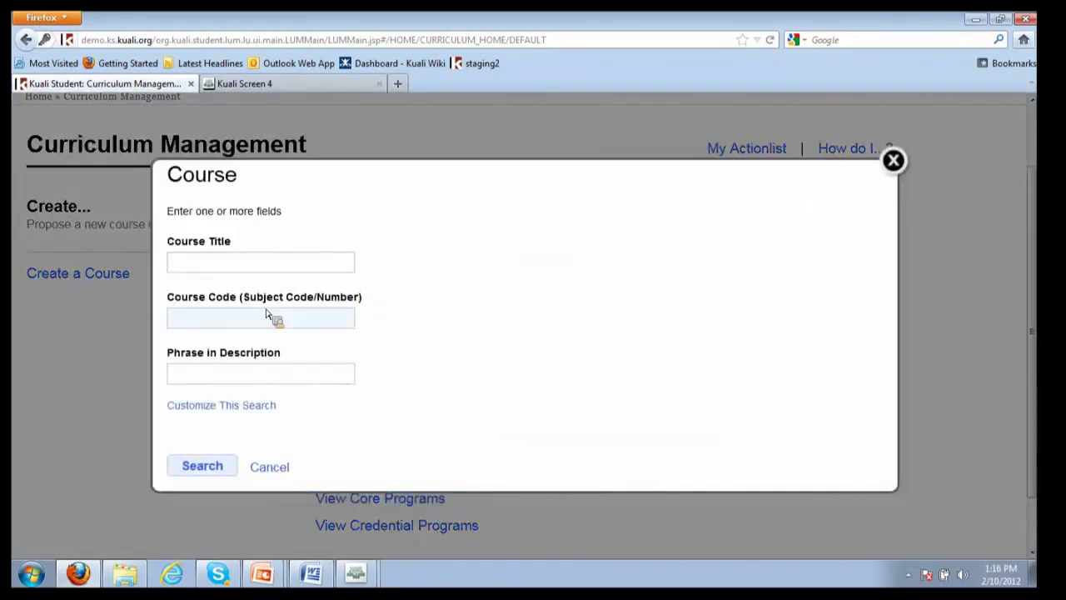
type("130")
key("Return")
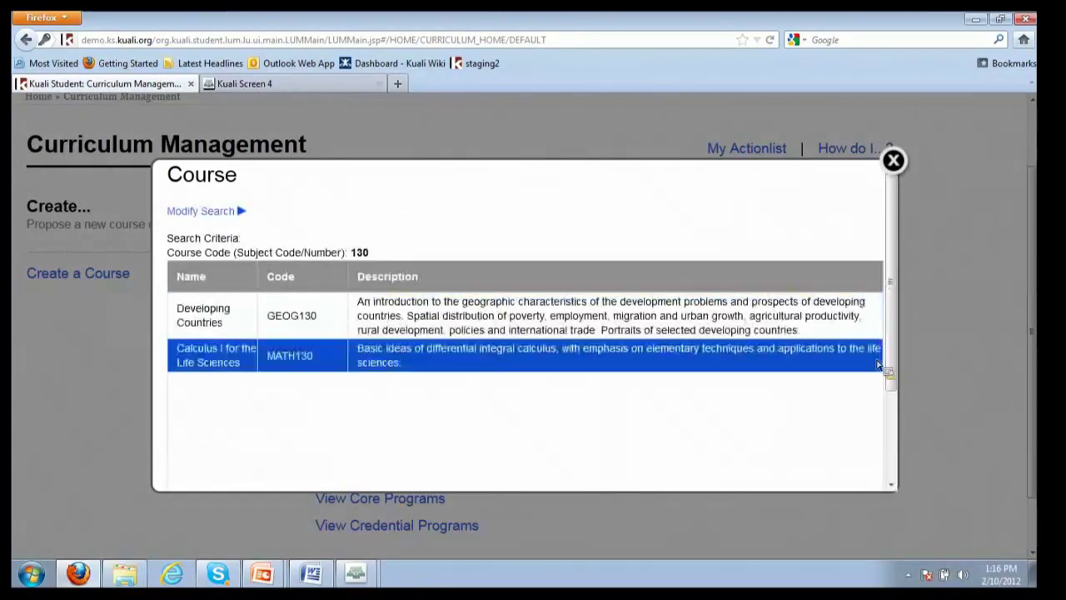
left_click(879, 364)
scroll(879, 364, "down", 3)
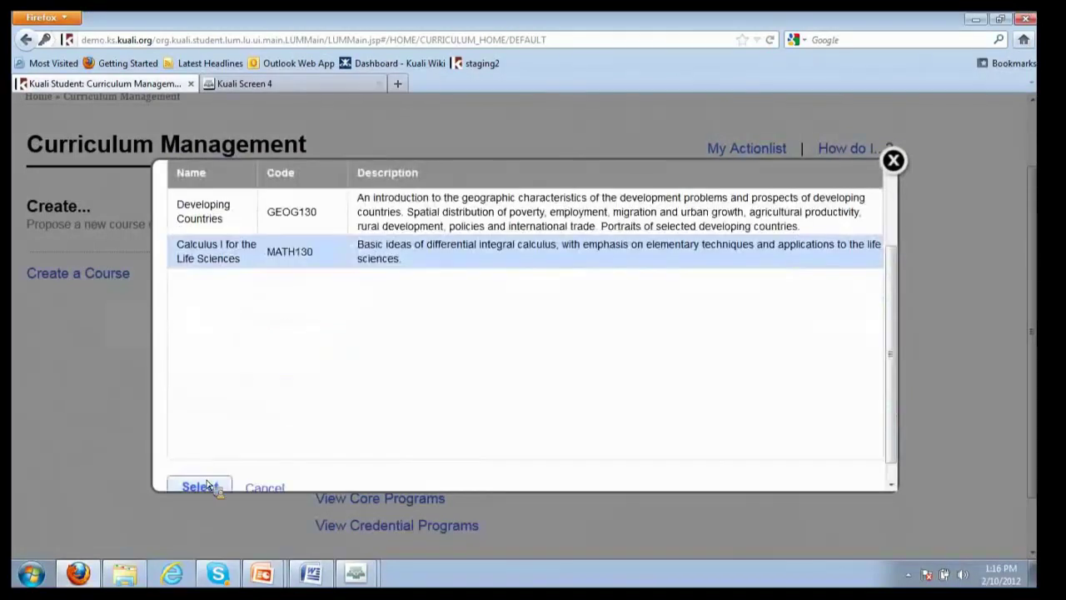
left_click(195, 486)
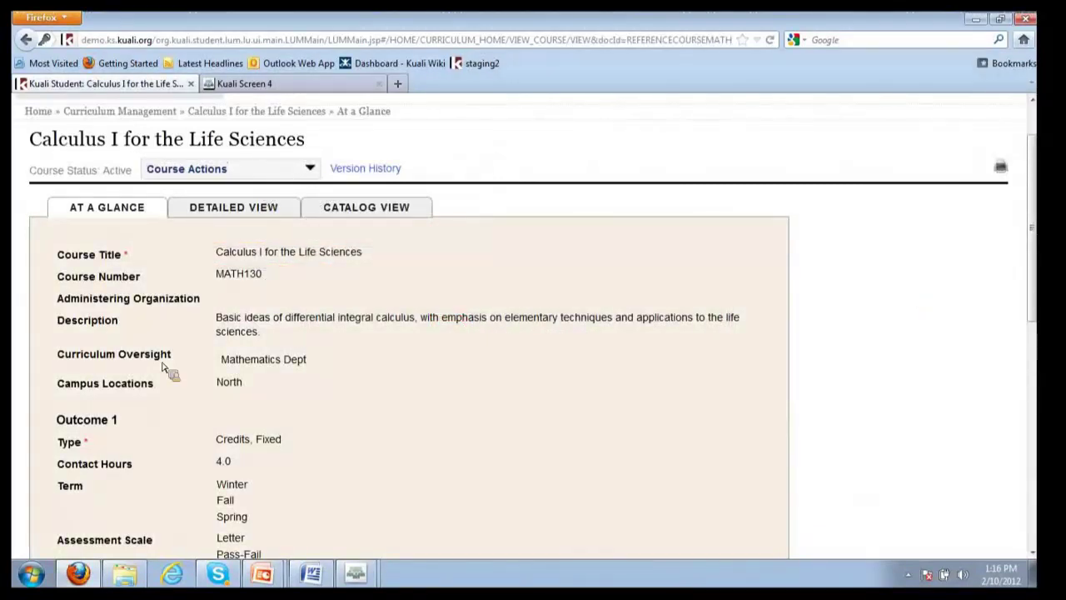
Read through MATH130's Detailed View to see its full course information
scroll(908, 326, "down", 1)
scroll(910, 327, "down", 2)
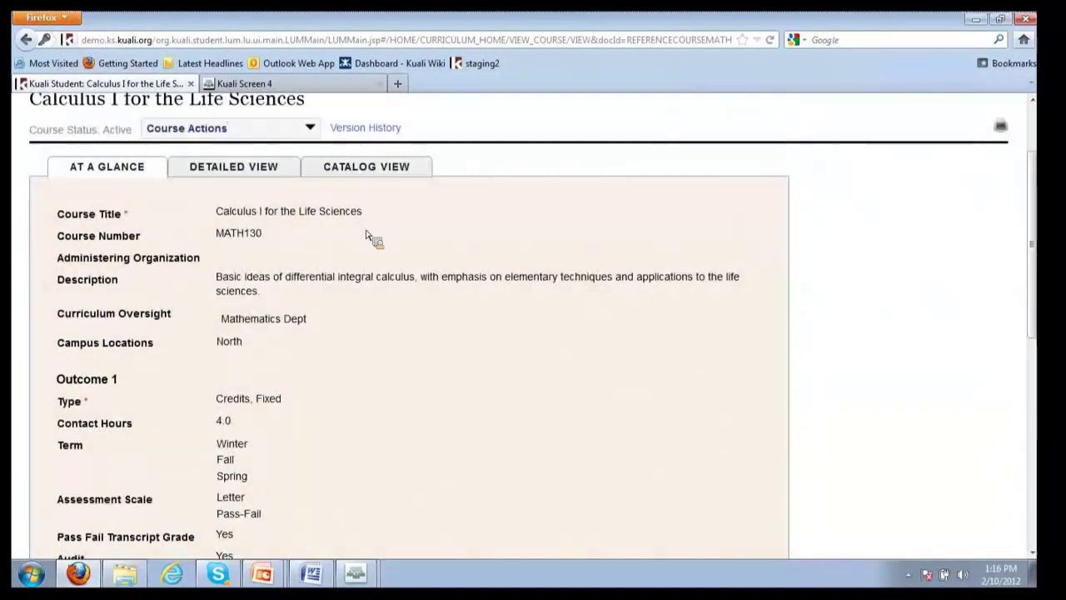
left_click(253, 176)
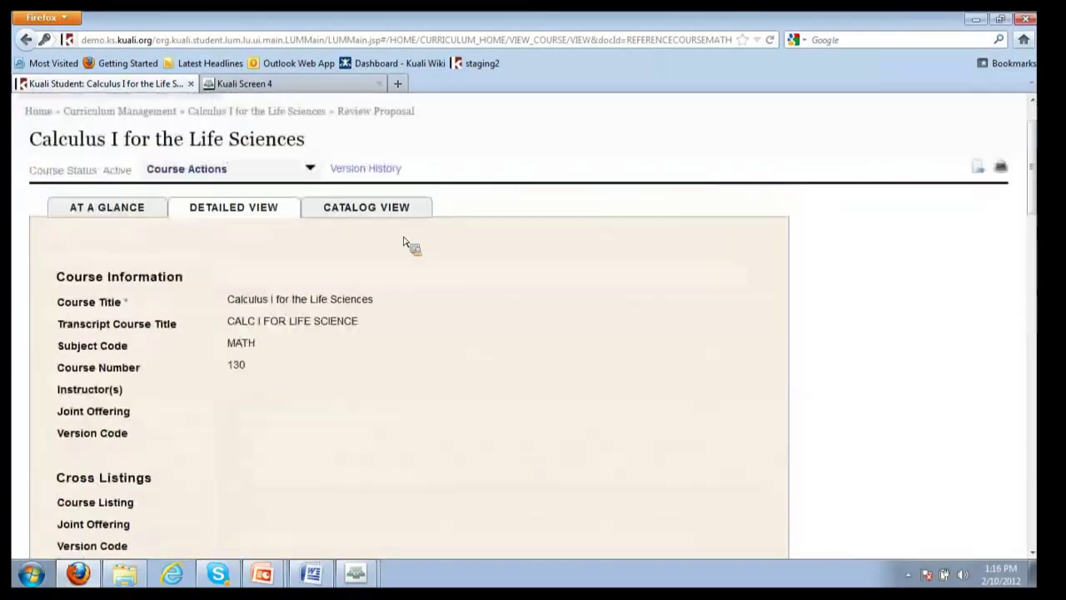
scroll(416, 264, "down", 1)
scroll(414, 266, "down", 4)
scroll(398, 272, "down", 3)
scroll(397, 271, "down", 2)
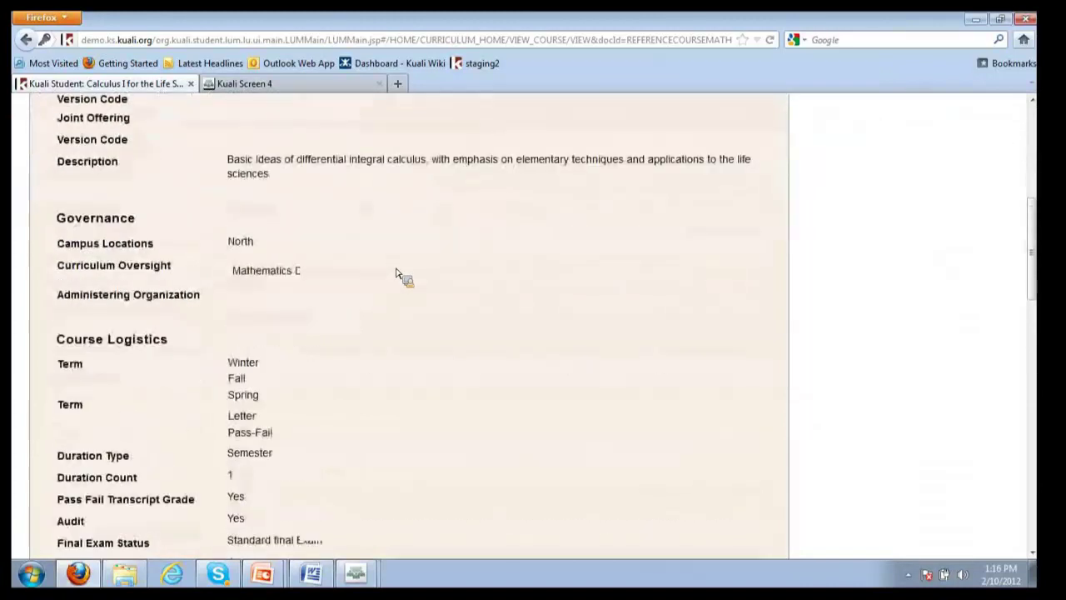
scroll(398, 273, "down", 1)
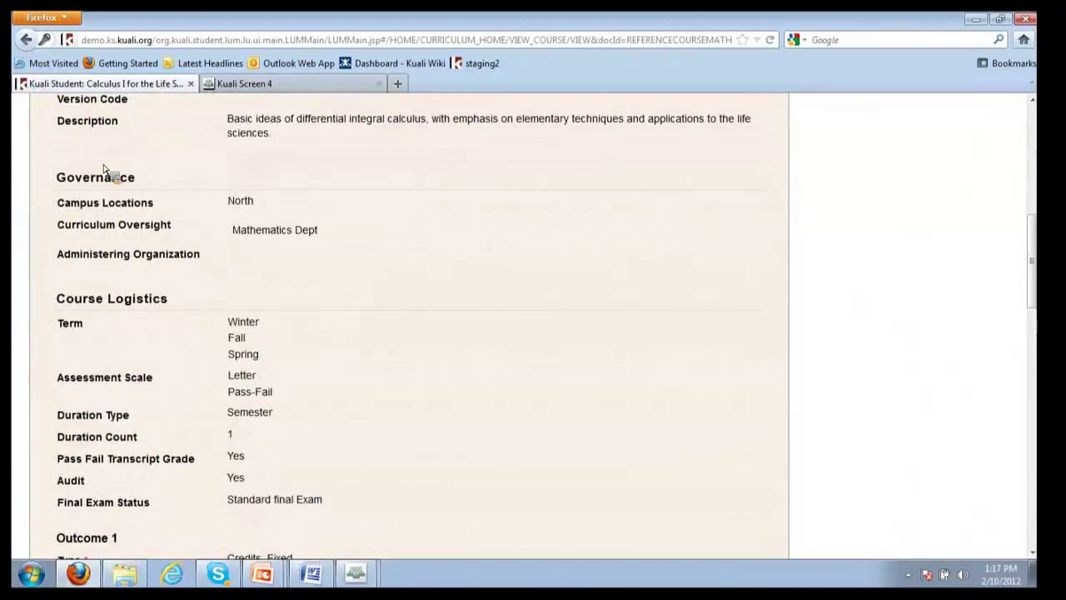
scroll(215, 275, "down", 2)
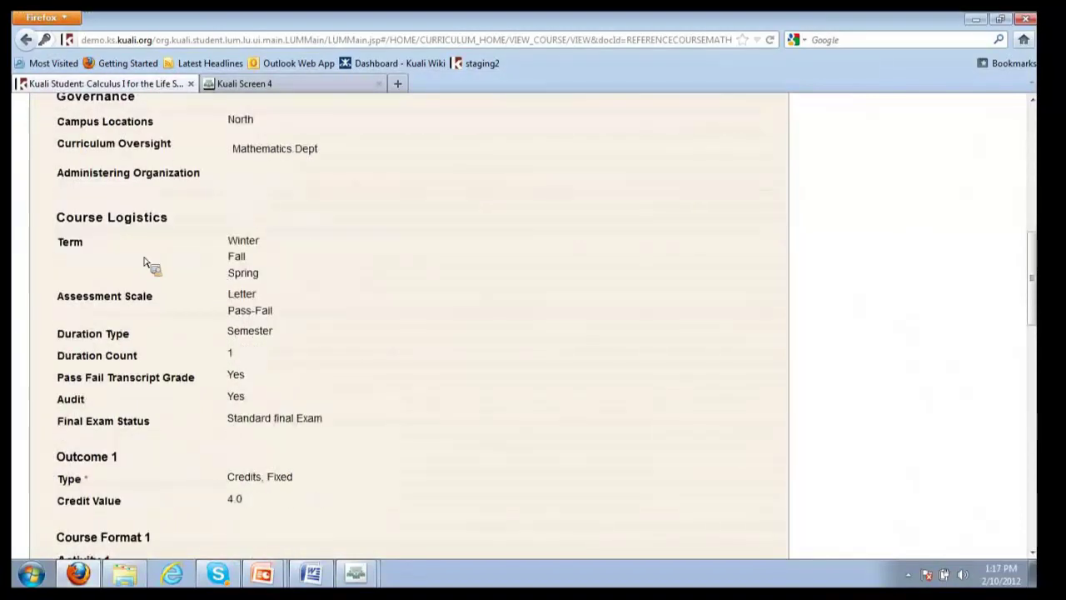
scroll(195, 316, "down", 5)
scroll(194, 322, "down", 5)
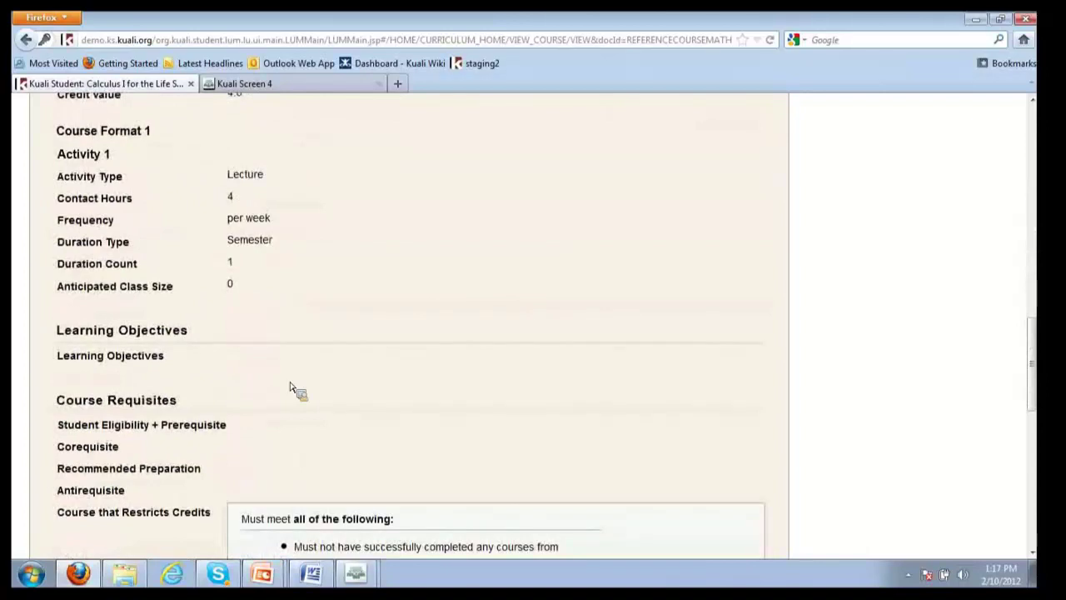
scroll(292, 388, "down", 6)
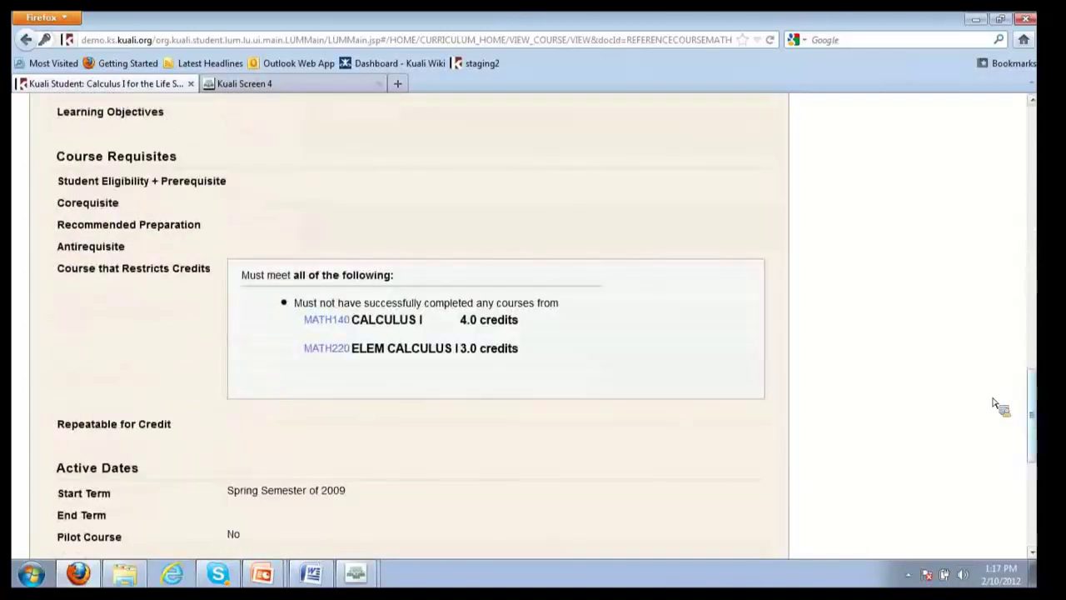
scroll(500, 250, "up", 15)
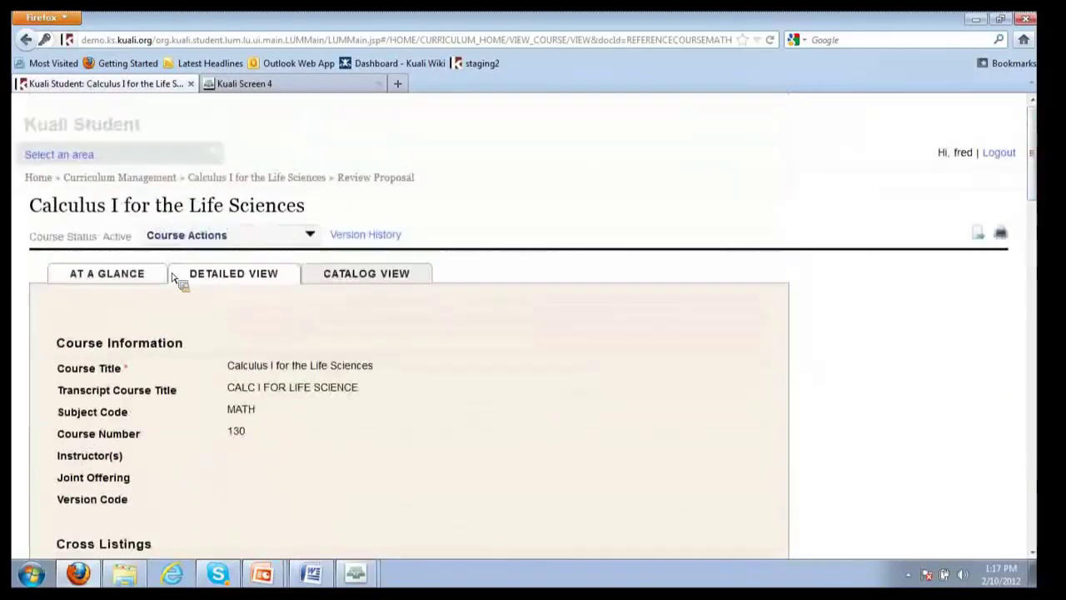
Return to At a Glance, then show MATH130's Catalog View entry with 4.0 credits
left_click(162, 278)
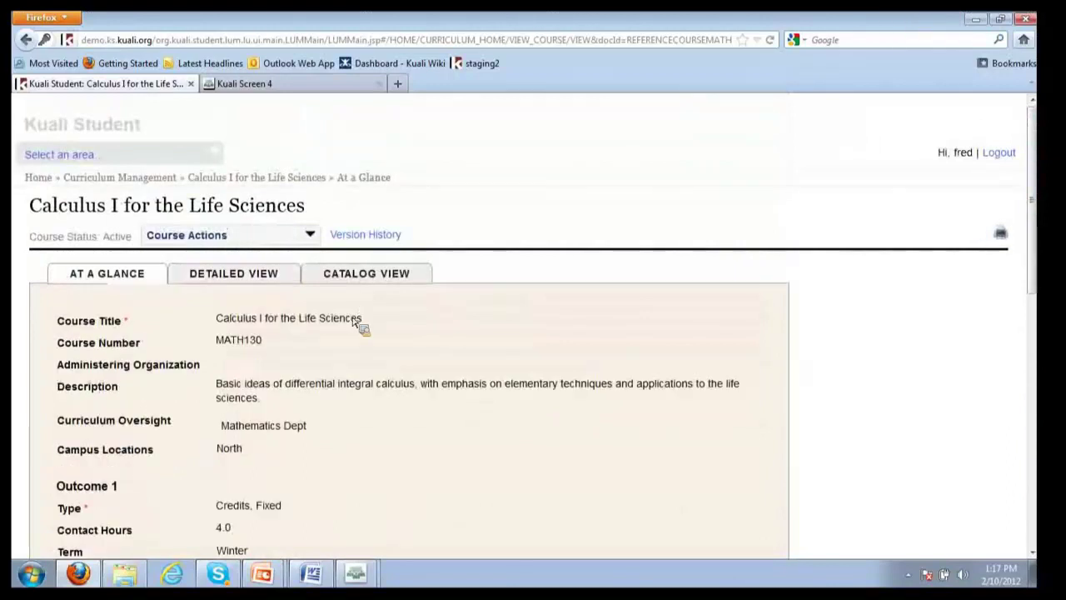
scroll(354, 322, "down", 1)
scroll(353, 323, "down", 7)
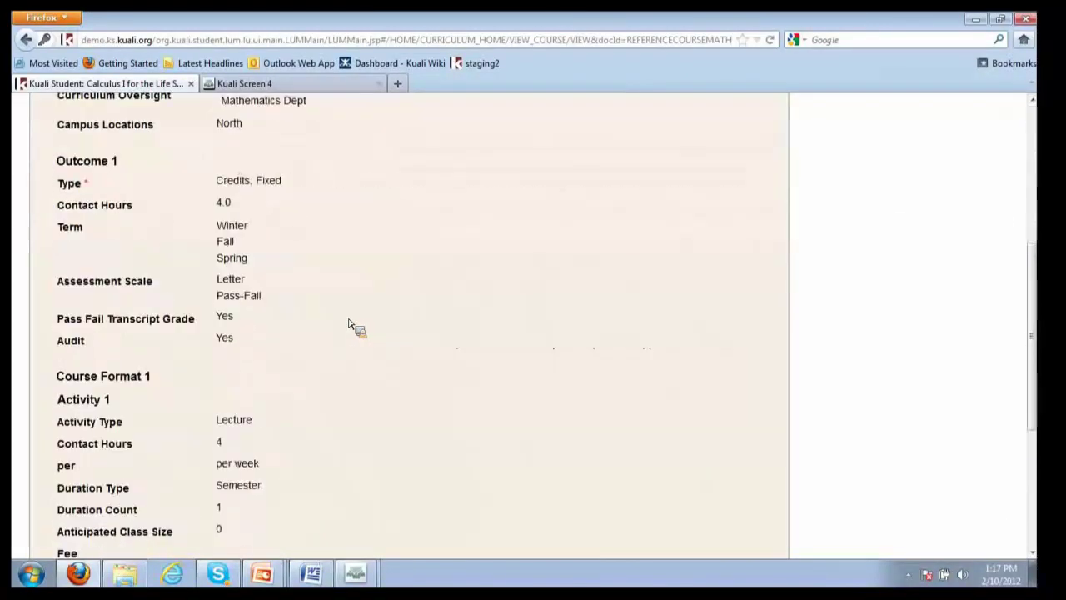
scroll(350, 324, "up", 1)
scroll(350, 323, "up", 2)
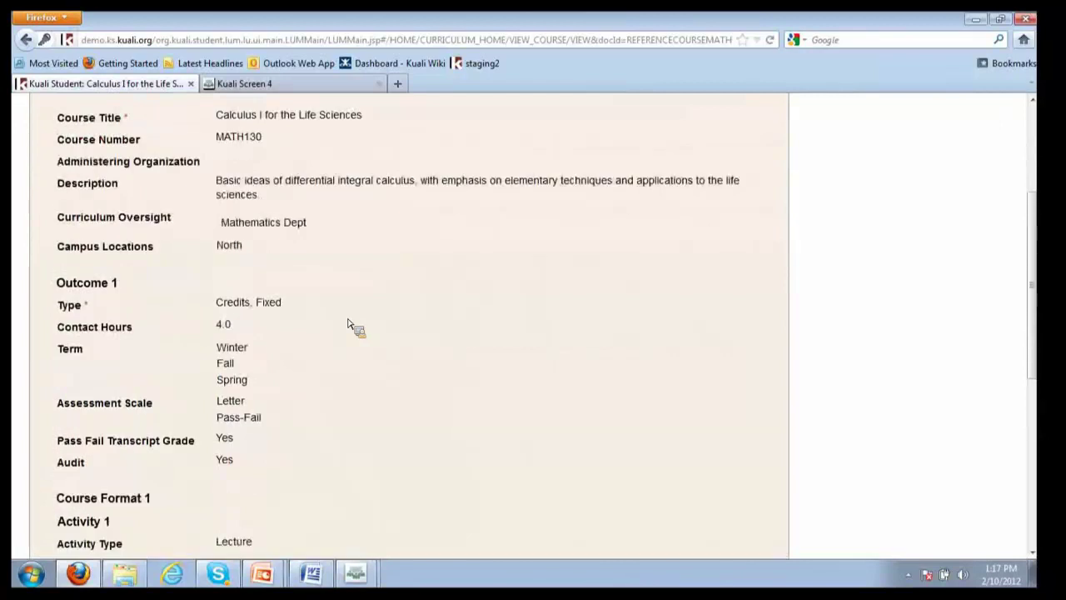
scroll(350, 324, "up", 5)
left_click(412, 278)
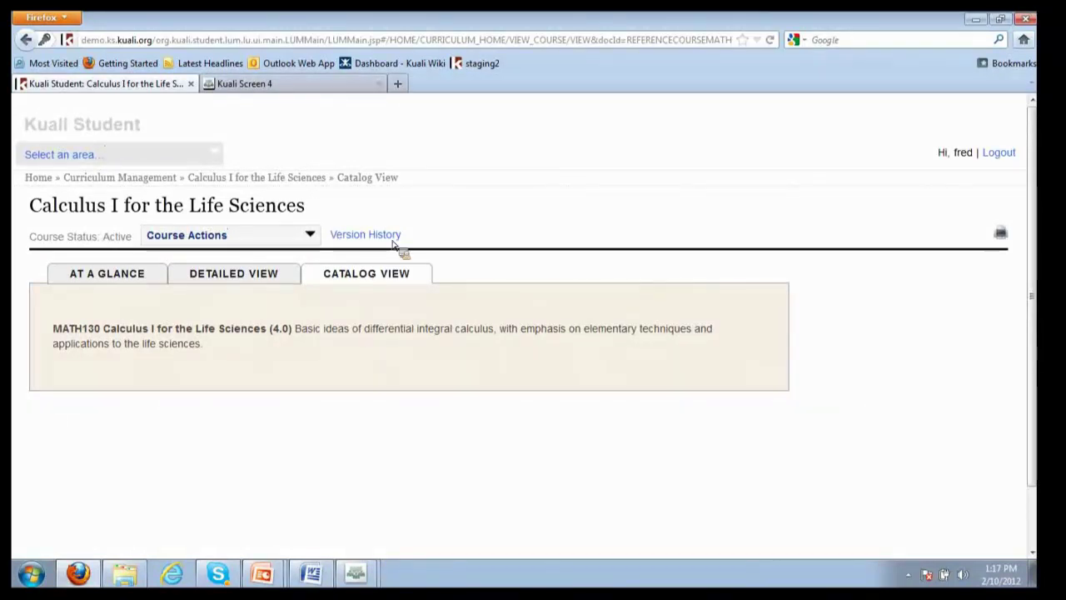
Use Course Actions to propose a MATH130 course modification and show its Course Information section
left_click(309, 236)
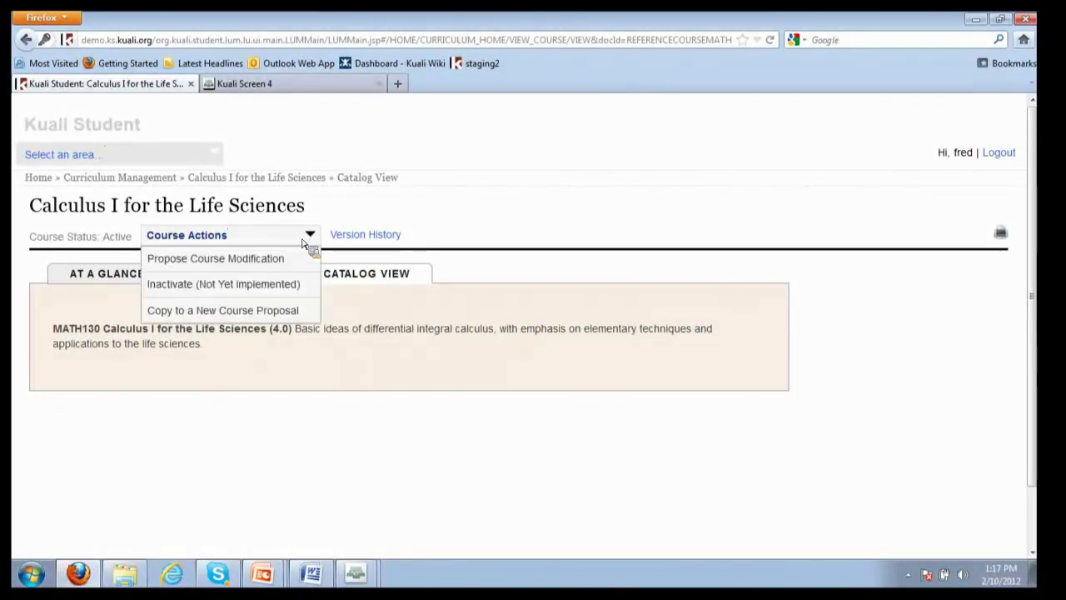
left_click(262, 260)
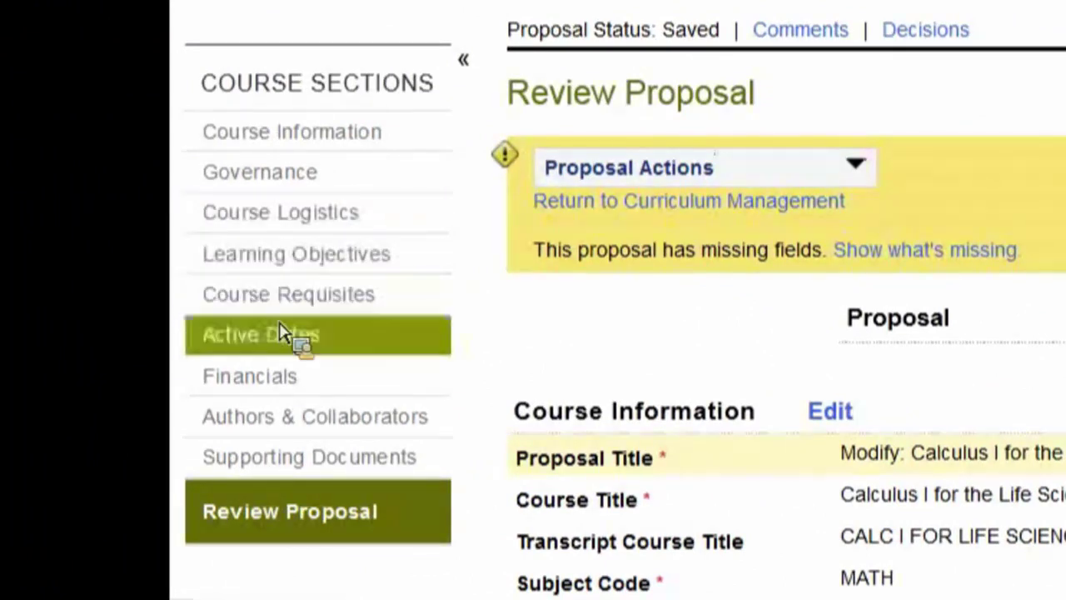
left_click(298, 146)
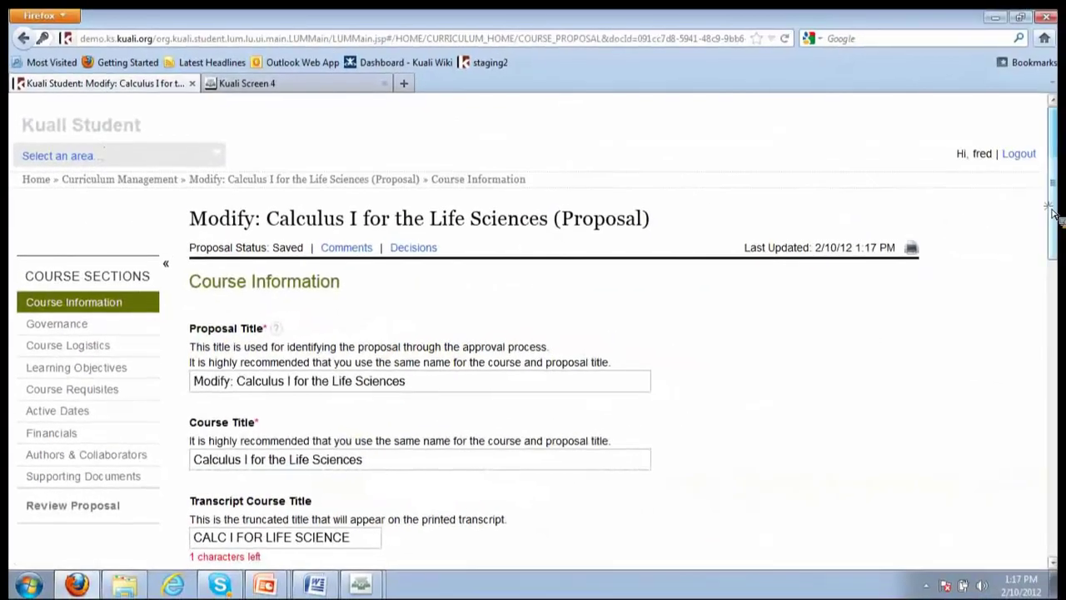
Enter 'to add a pre-req' as the proposal rationale
scroll(1062, 236, "down", 2)
scroll(1062, 236, "down", 1)
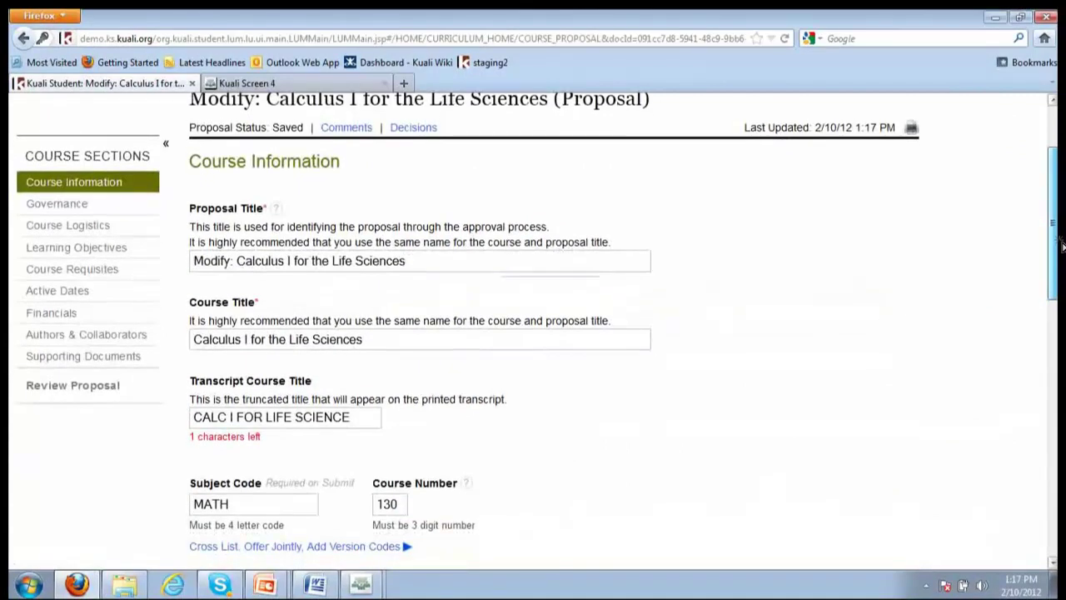
scroll(1063, 250, "down", 2)
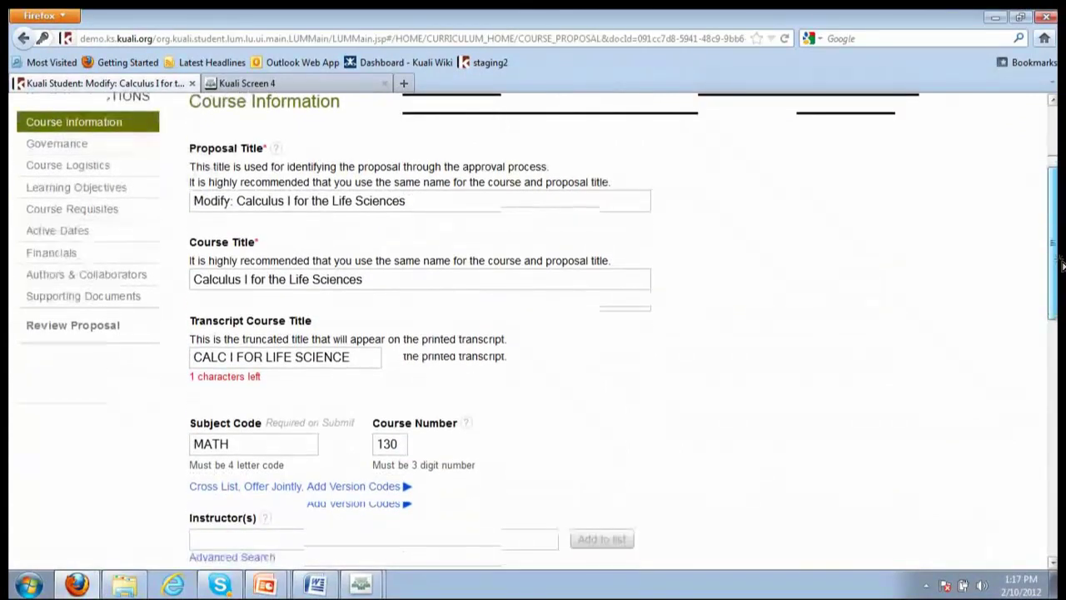
scroll(1062, 267, "down", 2)
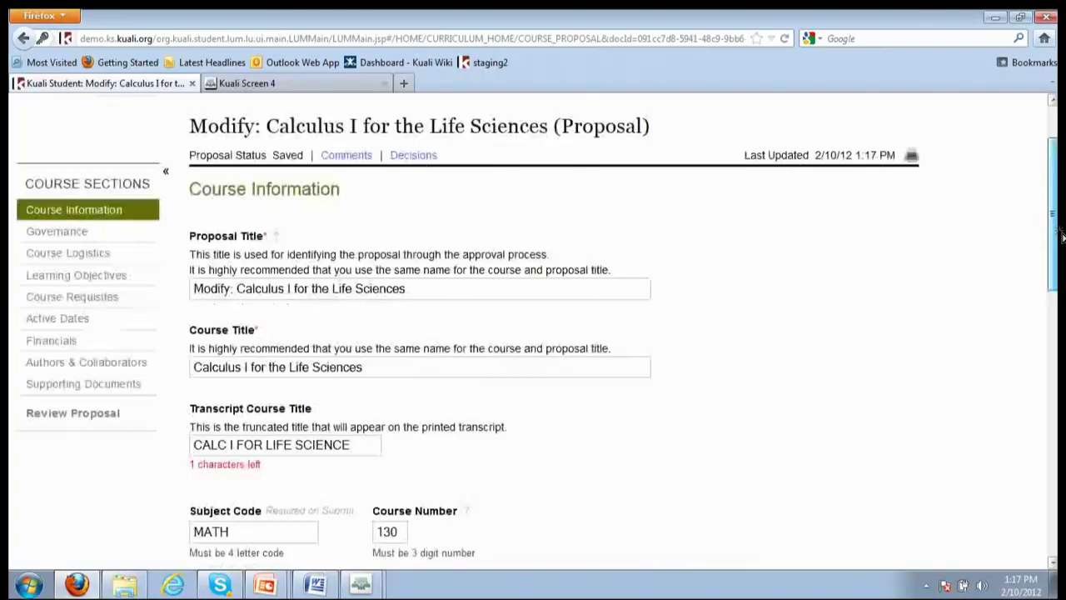
scroll(1063, 292, "down", 5)
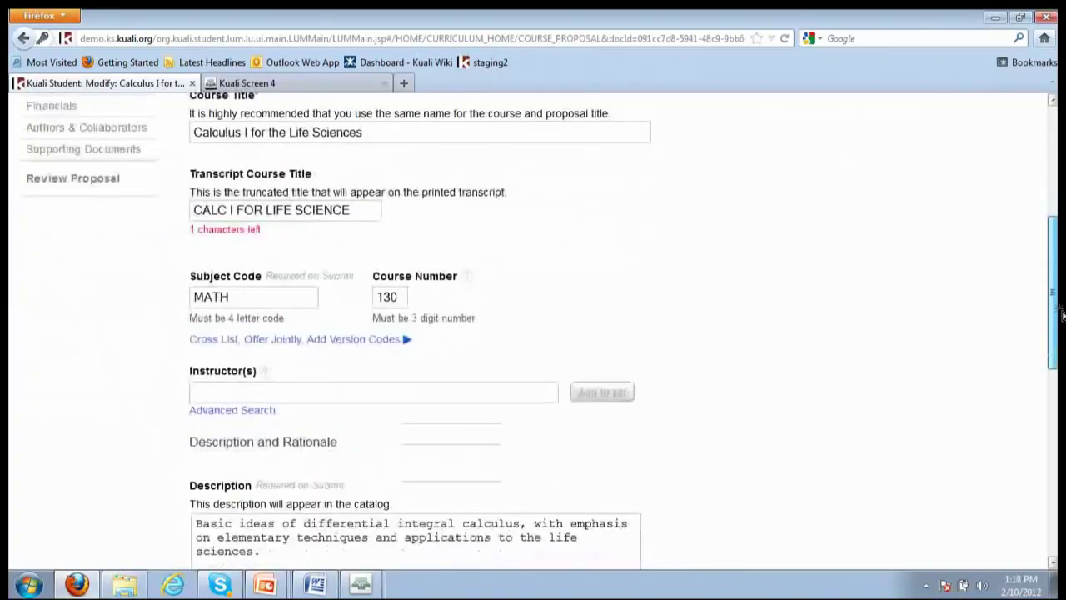
left_click_drag(1063, 315, 1063, 370)
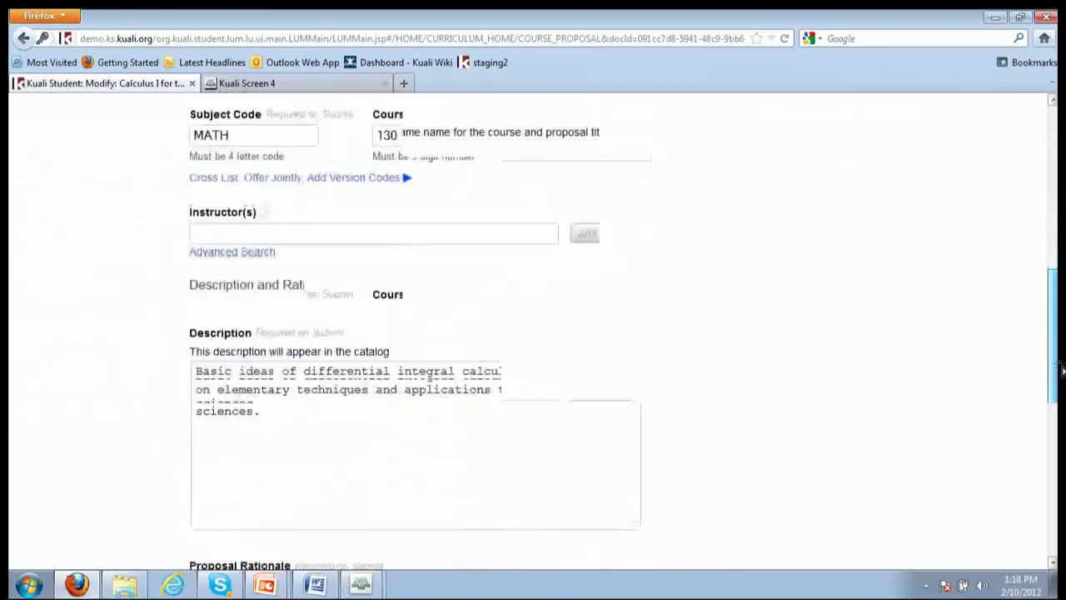
scroll(1062, 370, "down", 3)
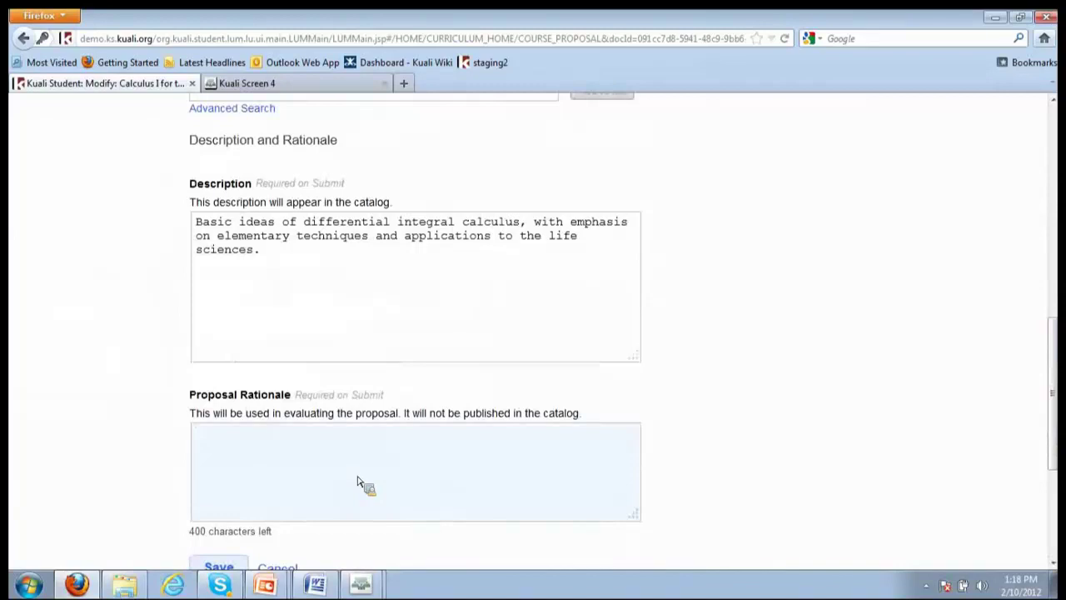
left_click(358, 482)
type("to add a pre")
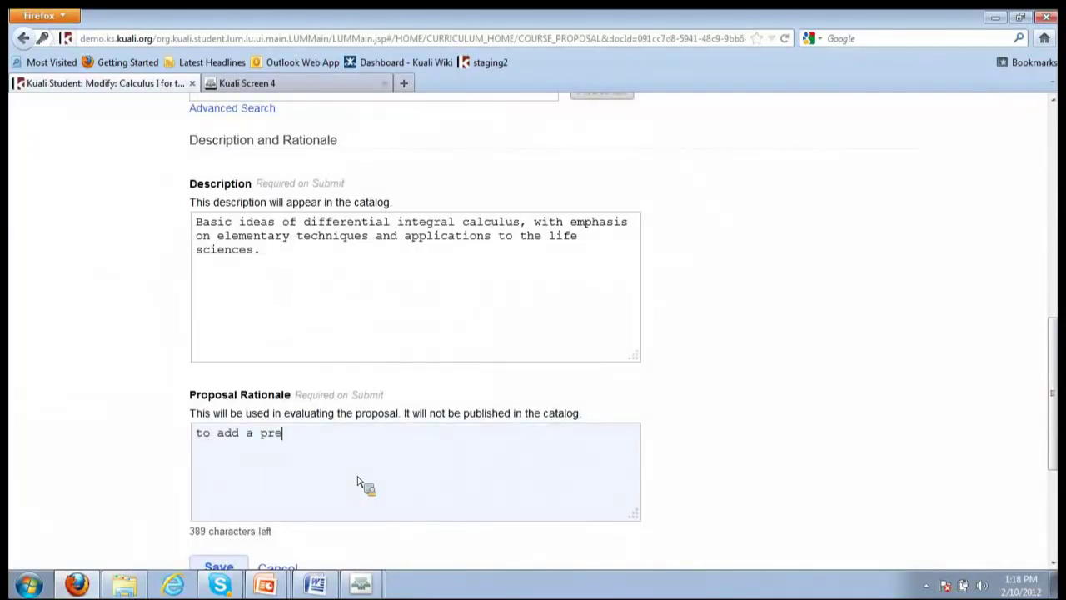
type("-req")
Save the MATH130 modification proposal
scroll(1059, 377, "down", 1)
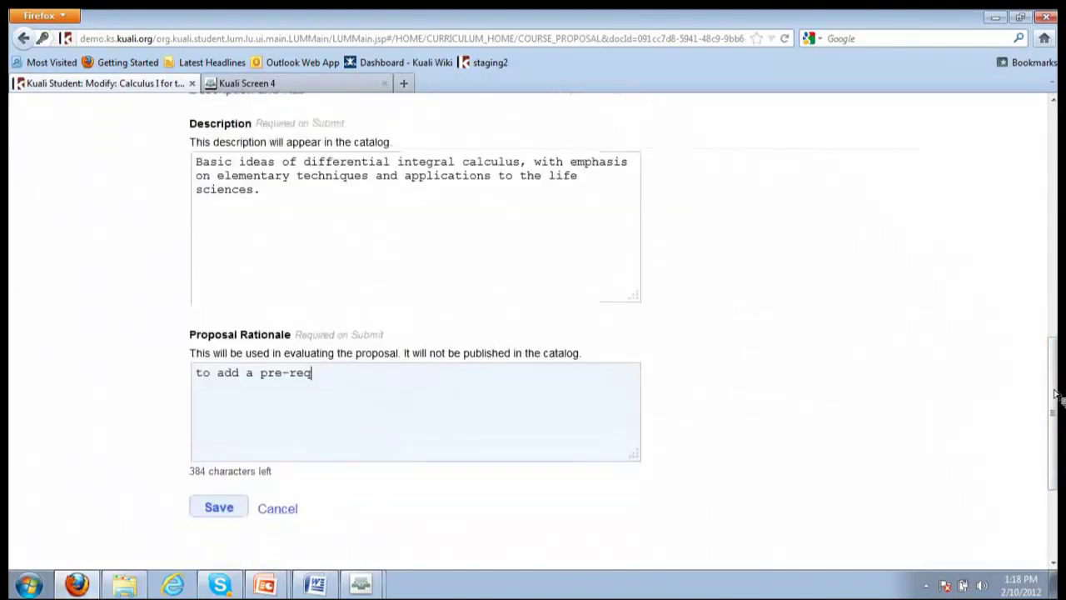
left_click(222, 509)
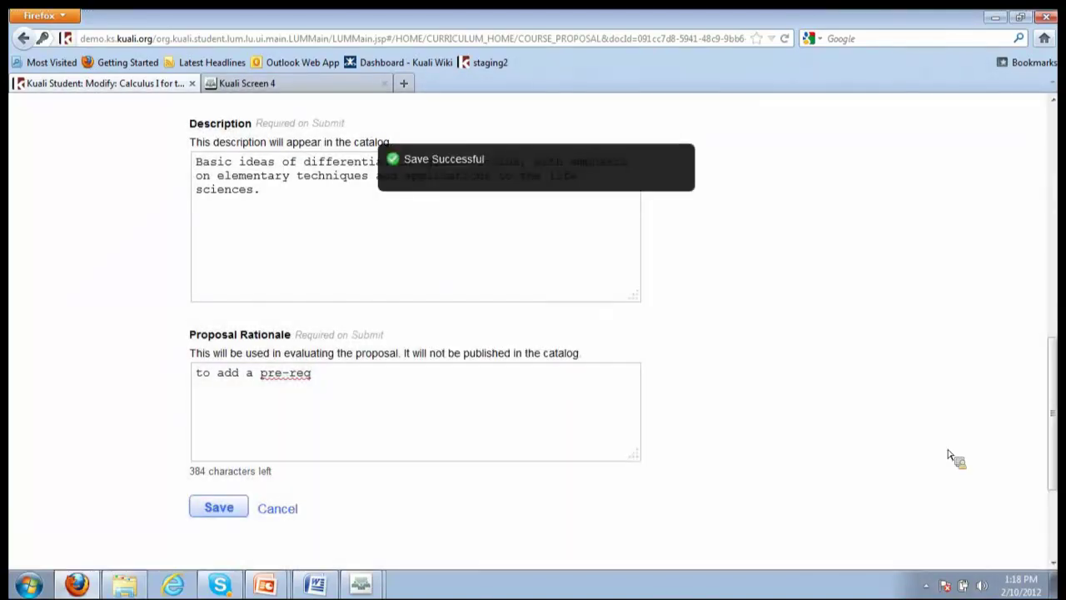
left_click_drag(1051, 450, 1058, 450)
scroll(322, 319, "up", 15)
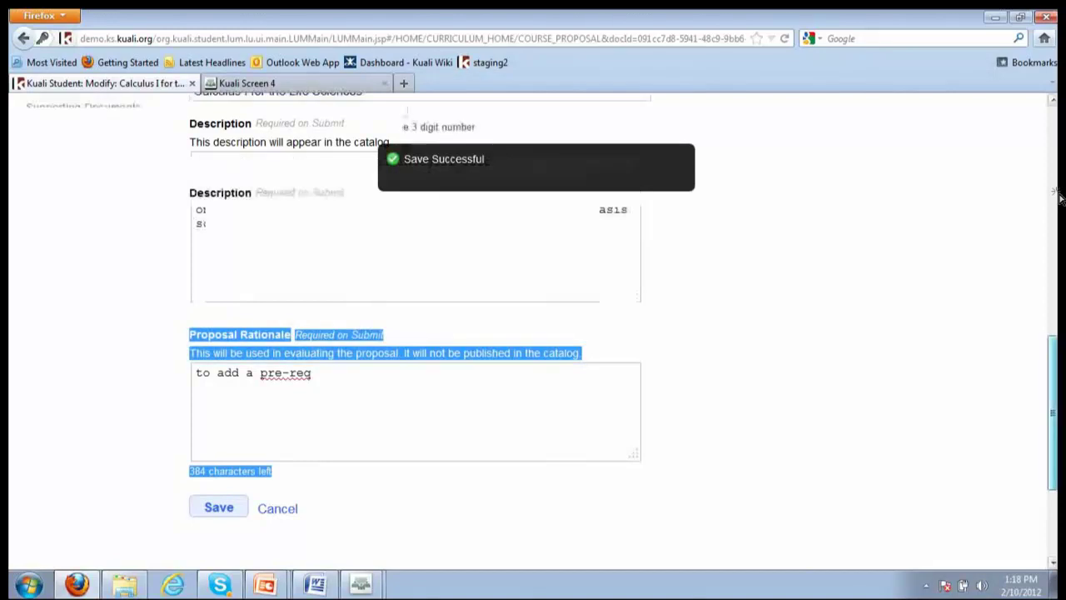
Review Governance: North campus location and Mathematics Dept curriculum oversight
left_click(57, 294)
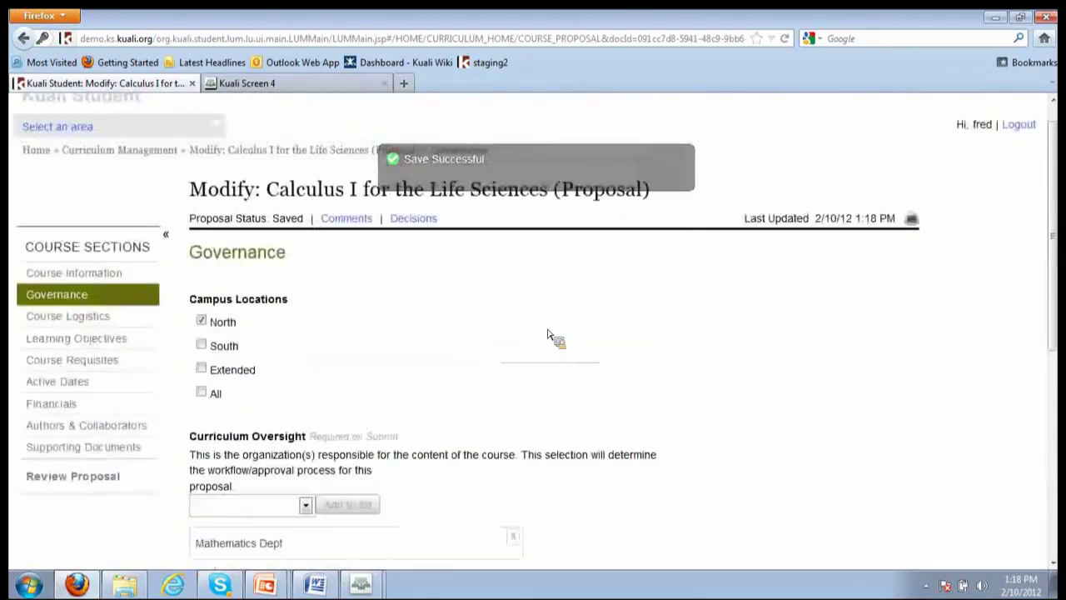
scroll(508, 345, "down", 3)
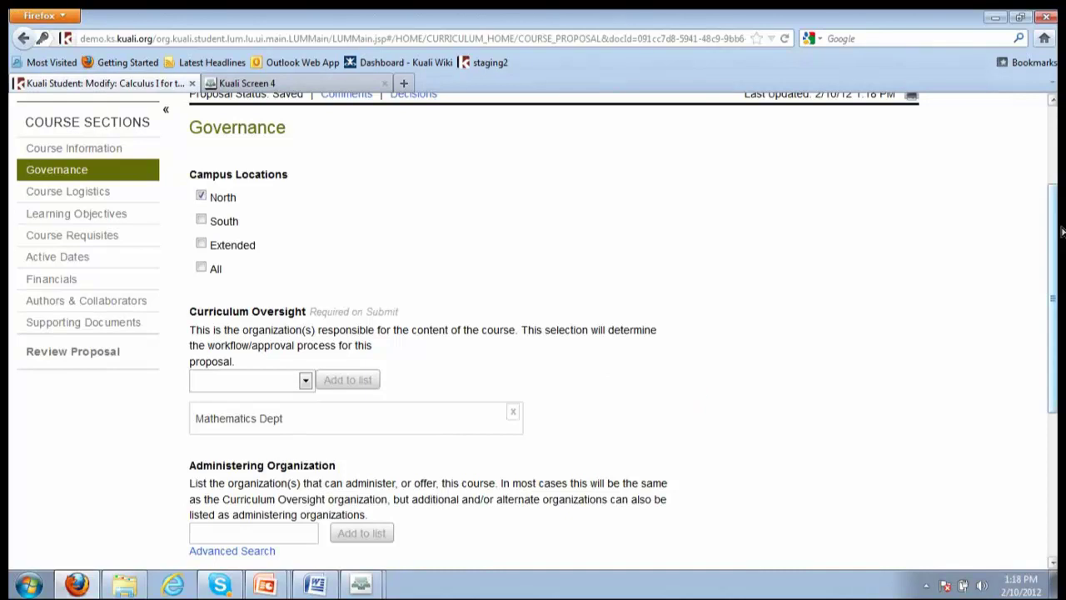
left_click_drag(1055, 235, 1053, 295)
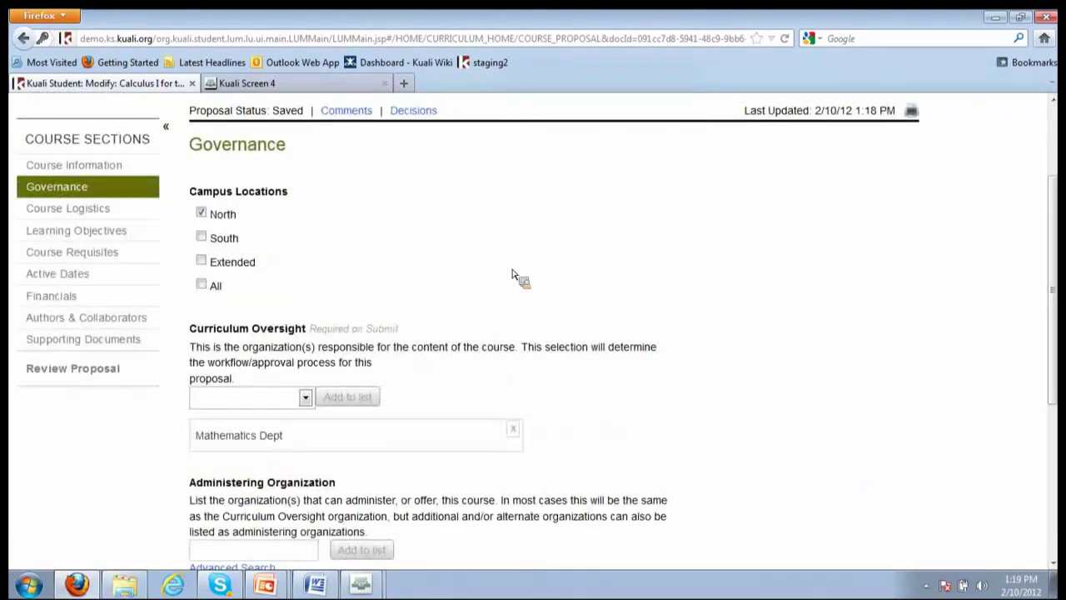
Review Course Logistics: Letter and Pass-Fail grading, 4.0 credits, weekly 4-hour Lecture format
left_click(61, 216)
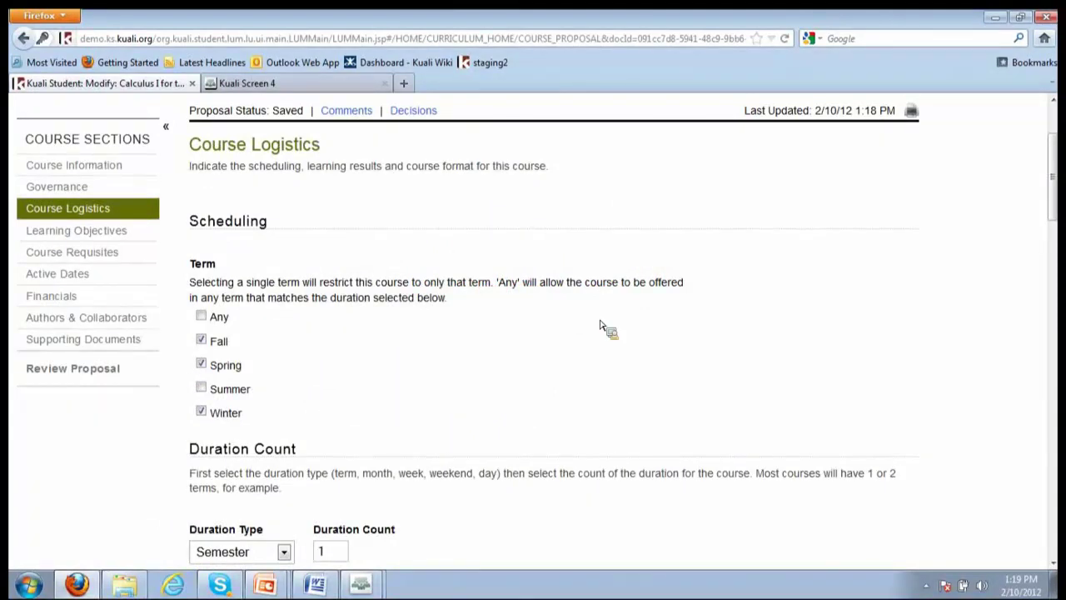
scroll(599, 325, "down", 4)
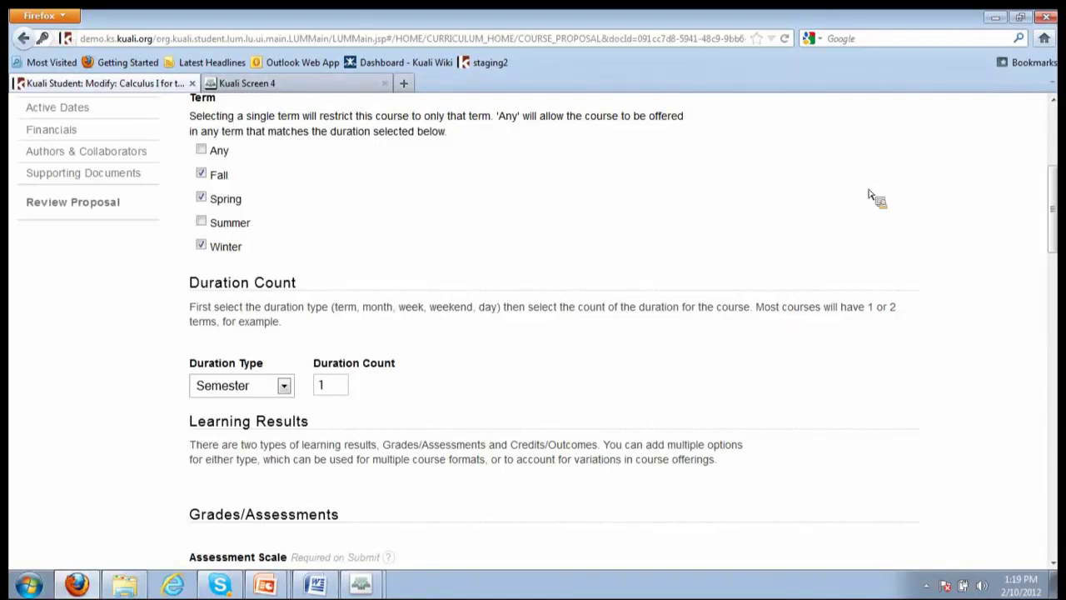
left_click_drag(1053, 206, 1062, 221)
scroll(1062, 221, "down", 5)
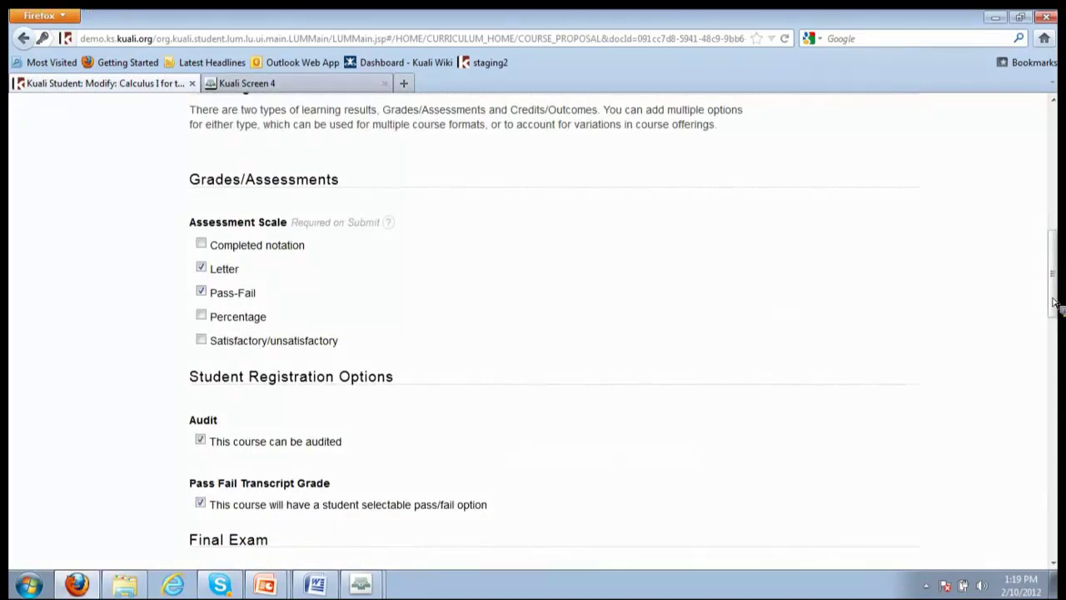
scroll(1051, 304, "down", 1)
left_click_drag(1051, 304, 1052, 466)
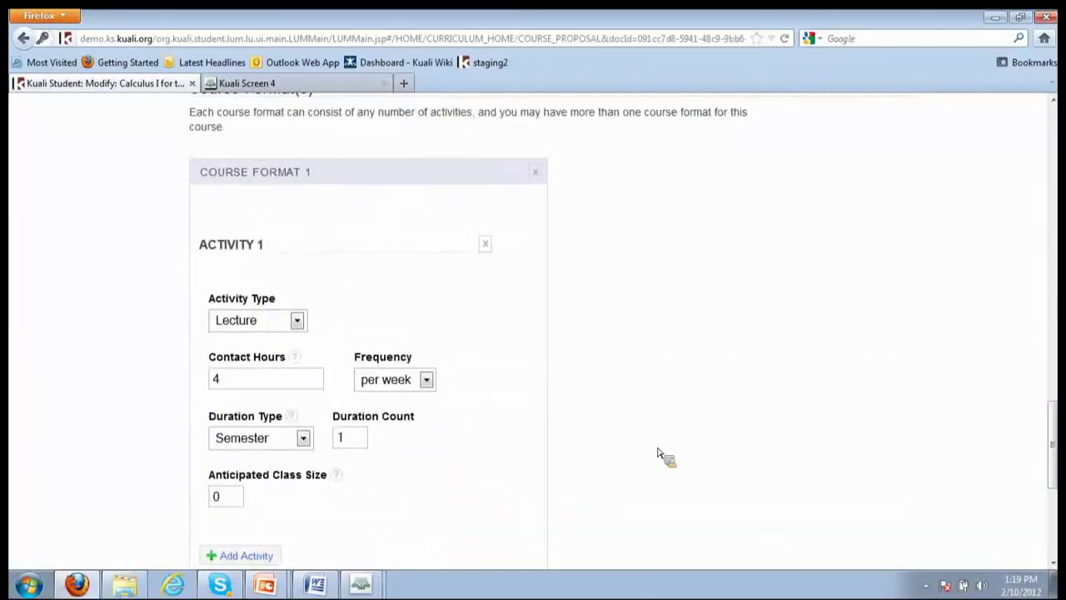
scroll(680, 431, "down", 3)
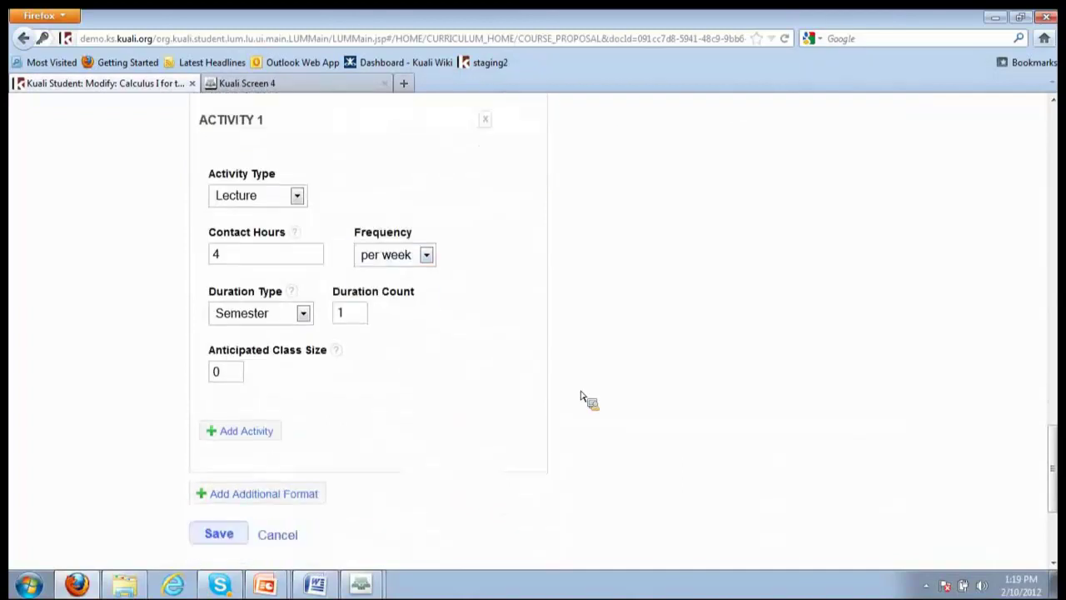
Add a second format with a Lecture: 3 hours per week, 1 semester, class size 20
left_click(267, 494)
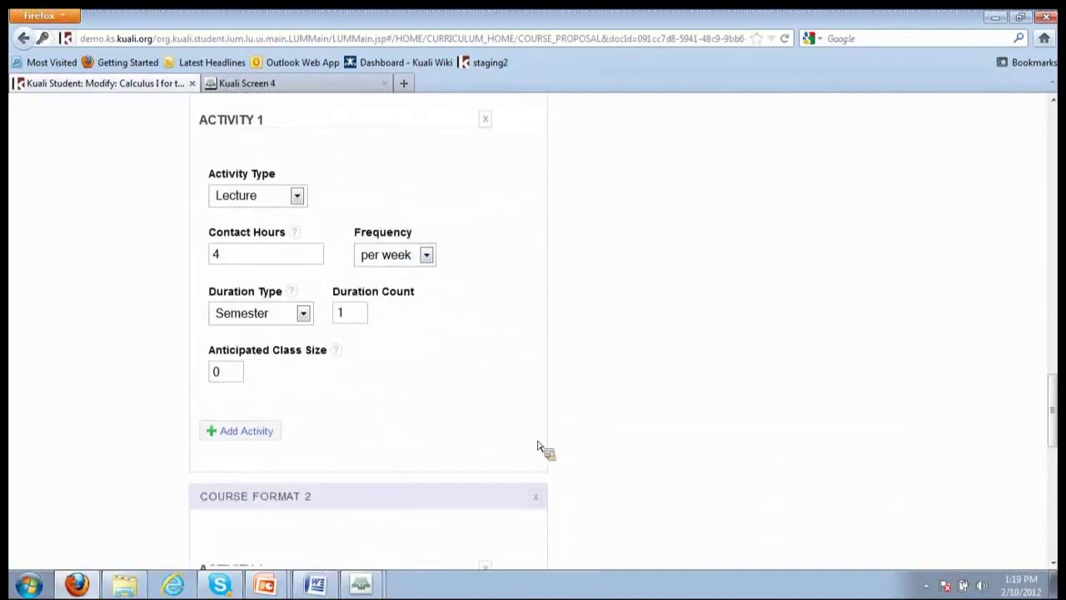
scroll(537, 448, "down", 3)
left_click(296, 522)
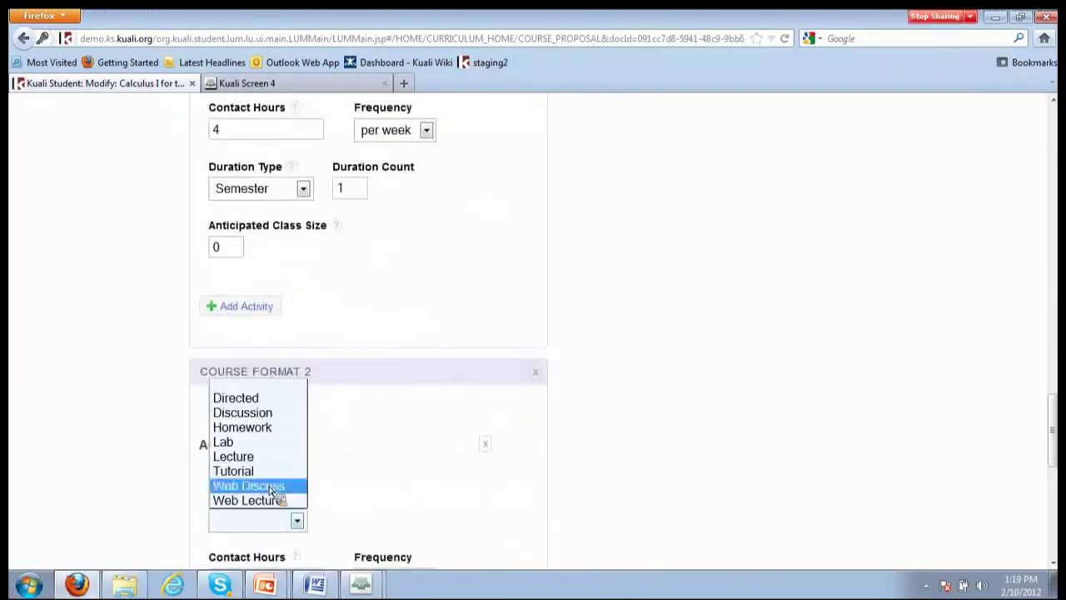
left_click(279, 457)
scroll(279, 466, "down", 4)
left_click(315, 421)
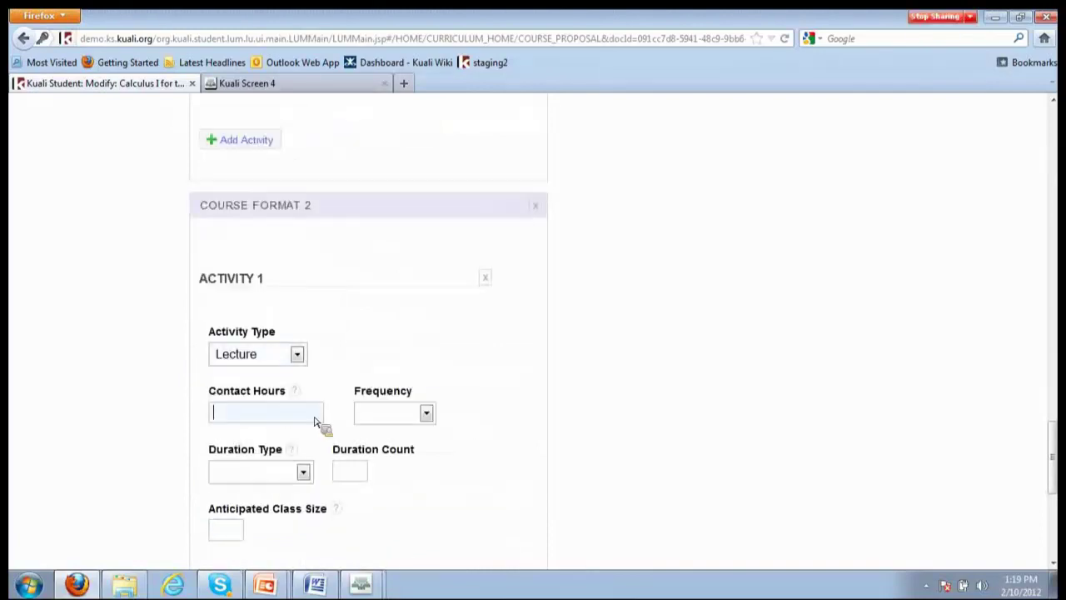
type("3")
left_click(426, 413)
left_click(388, 460)
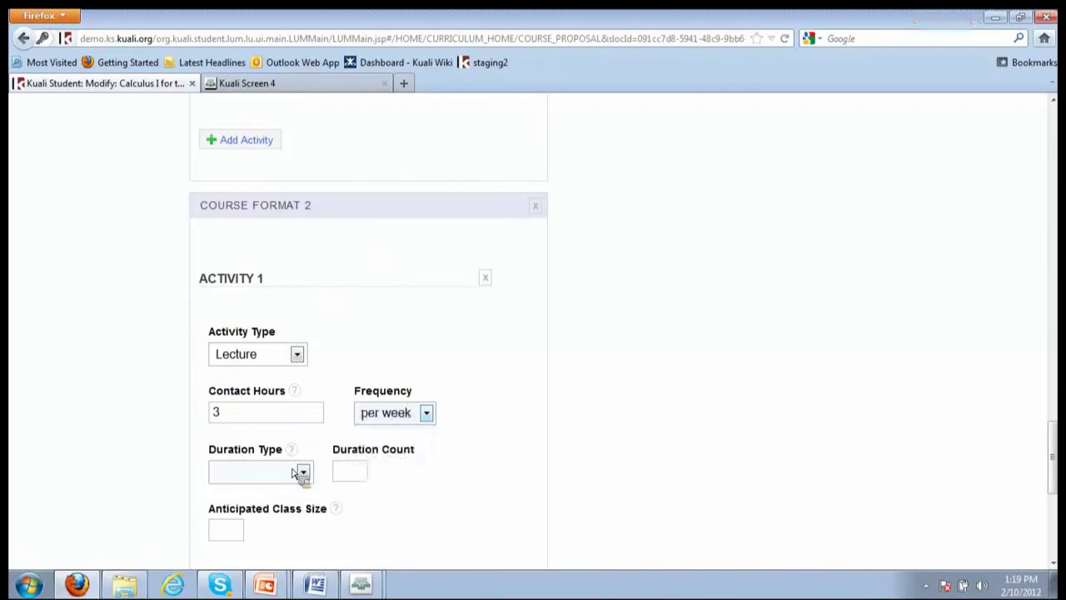
left_click(298, 473)
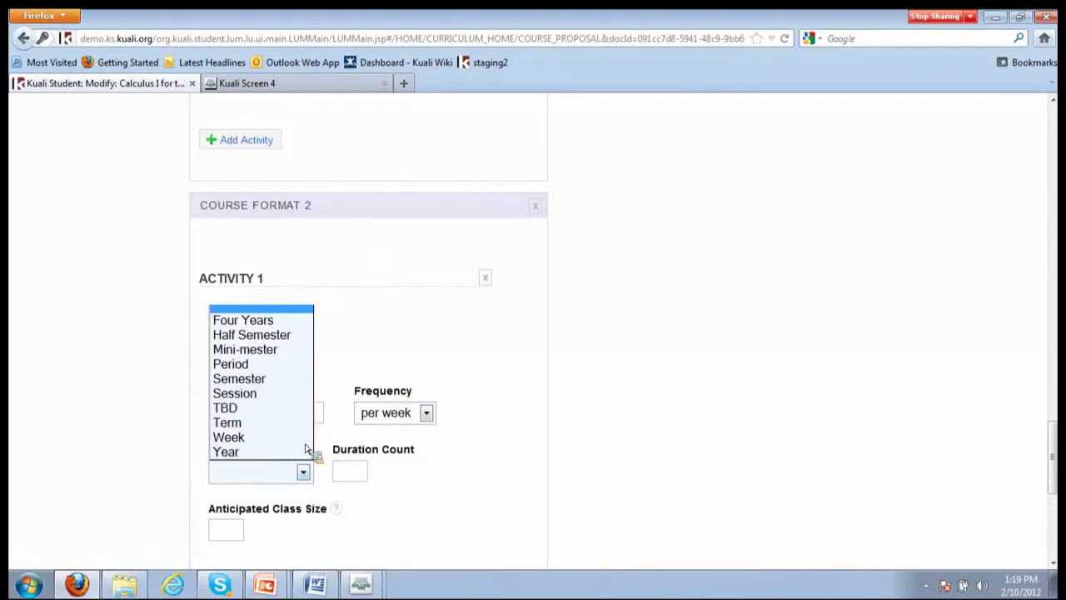
left_click(288, 379)
left_click(351, 473)
type("1")
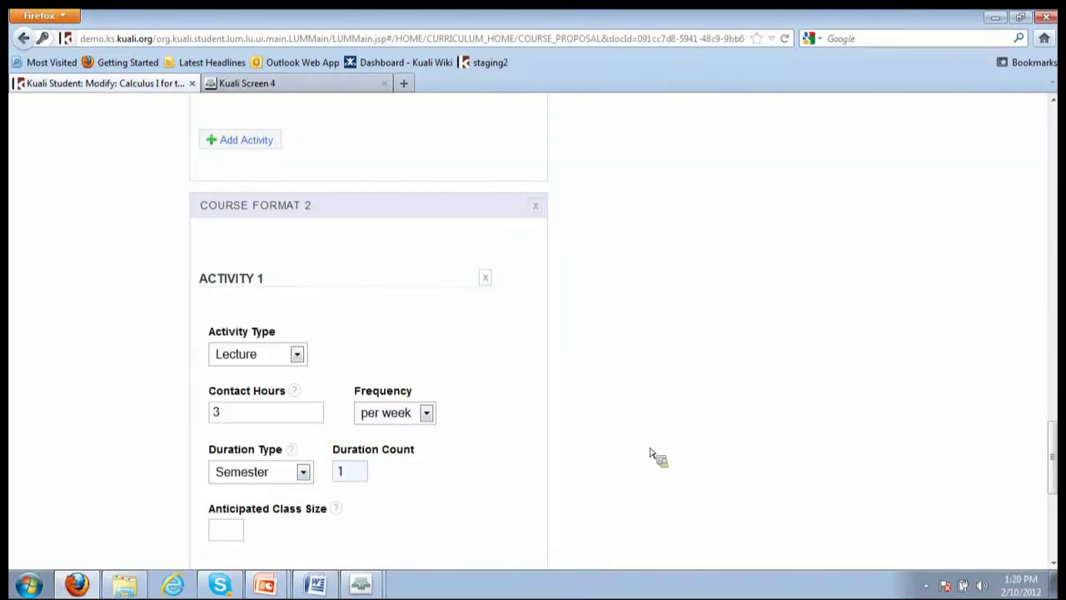
key("Tab")
type("20")
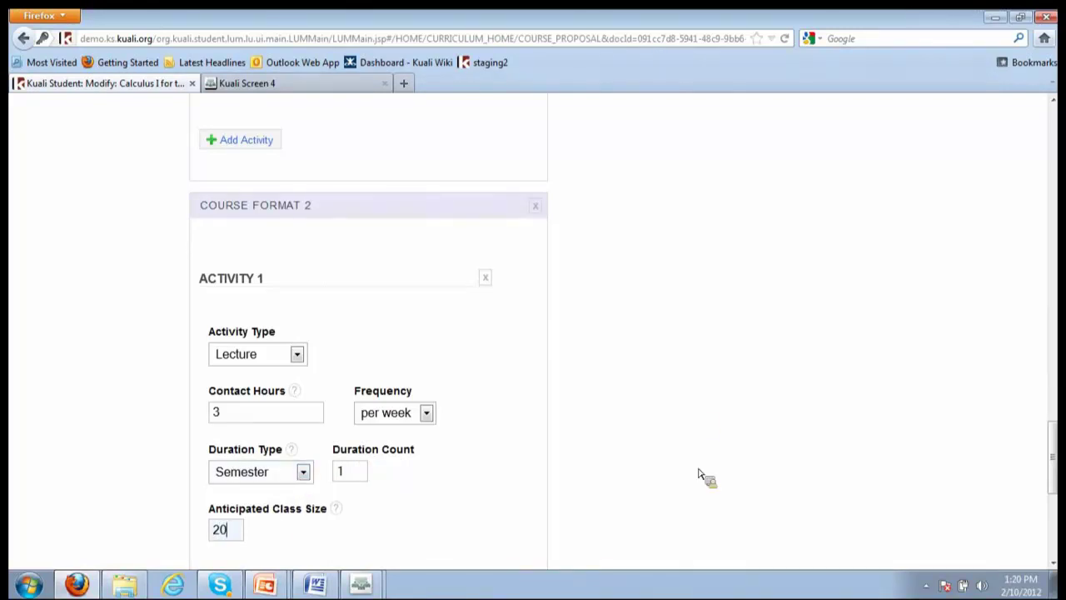
Add a Discussion activity: 2 hours per week, 1 semester, class size 10
scroll(702, 414, "down", 1)
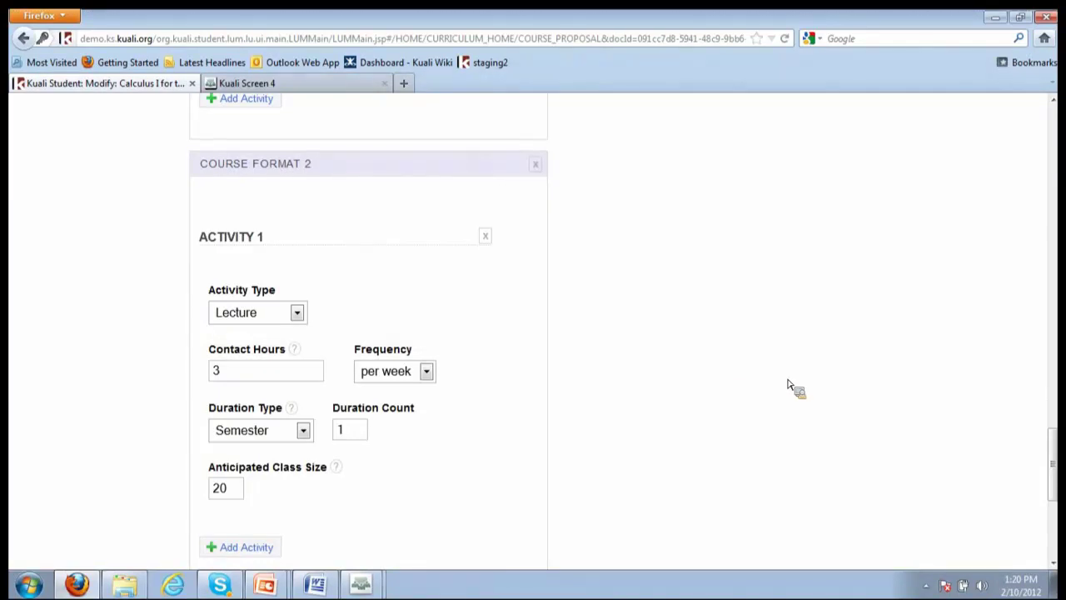
scroll(400, 333, "down", 4)
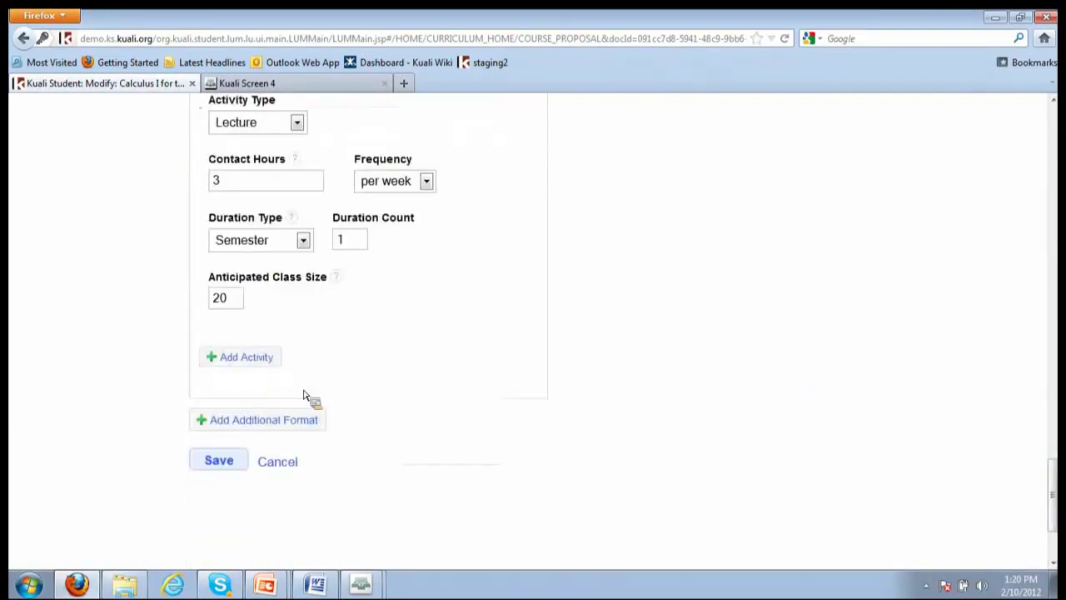
scroll(843, 317, "down", 1)
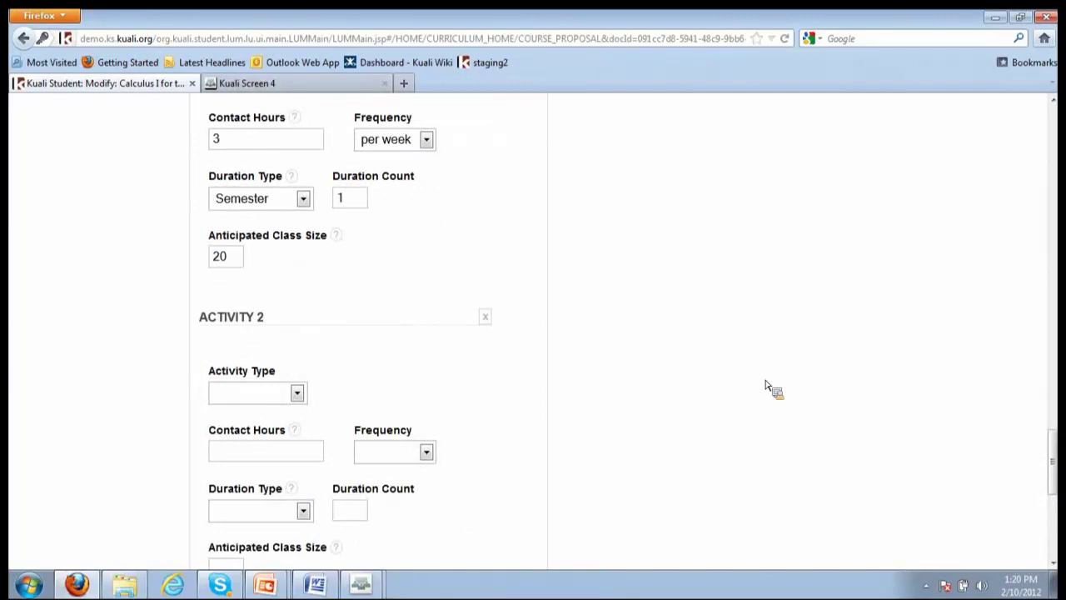
scroll(345, 352, "up", 2)
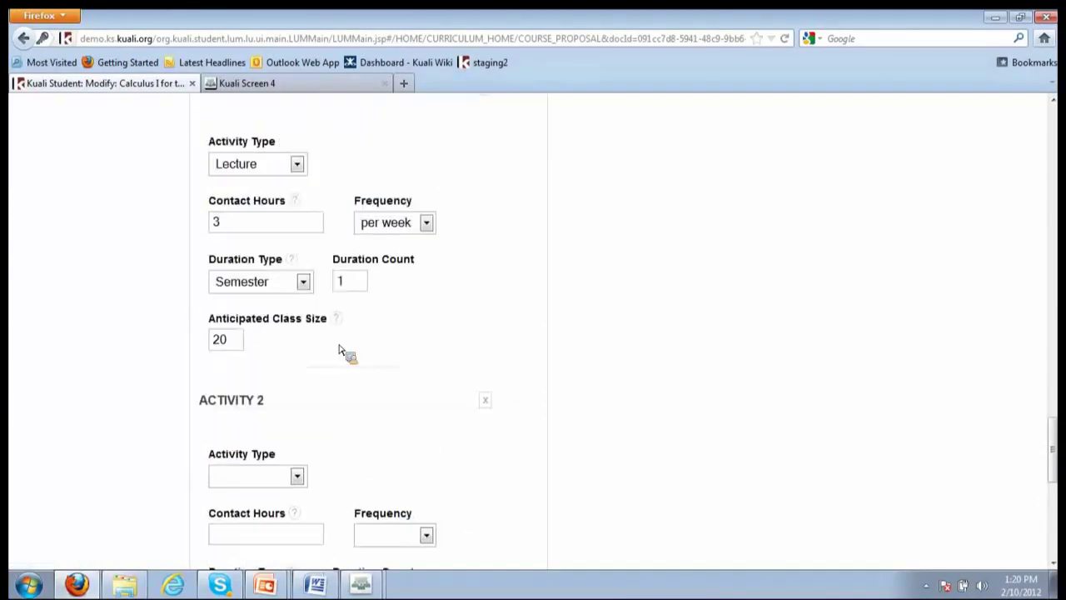
scroll(331, 444, "down", 1)
left_click(297, 434)
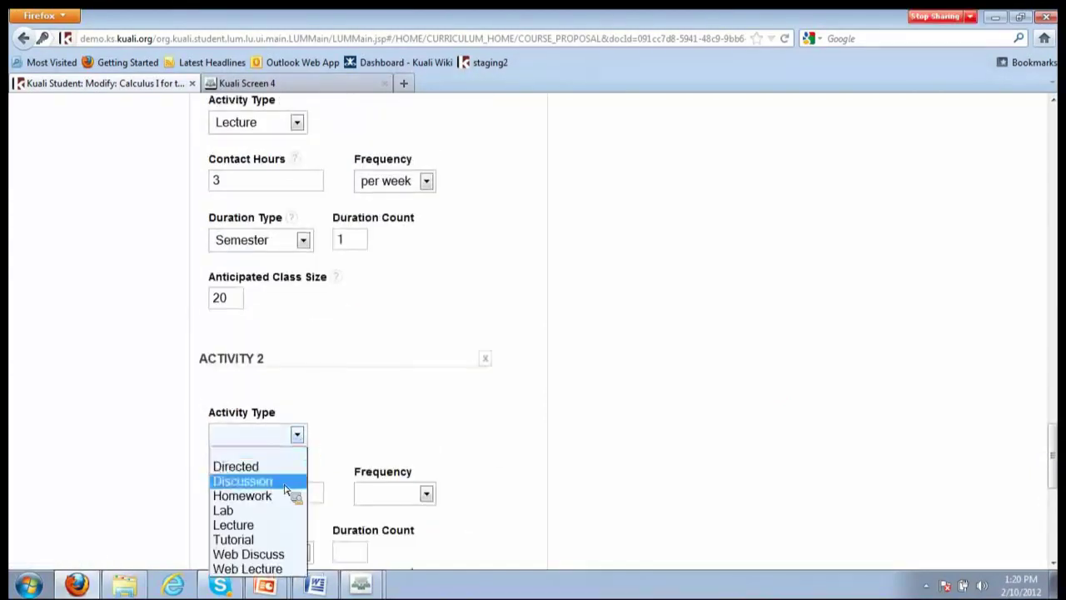
left_click(285, 481)
left_click(311, 497)
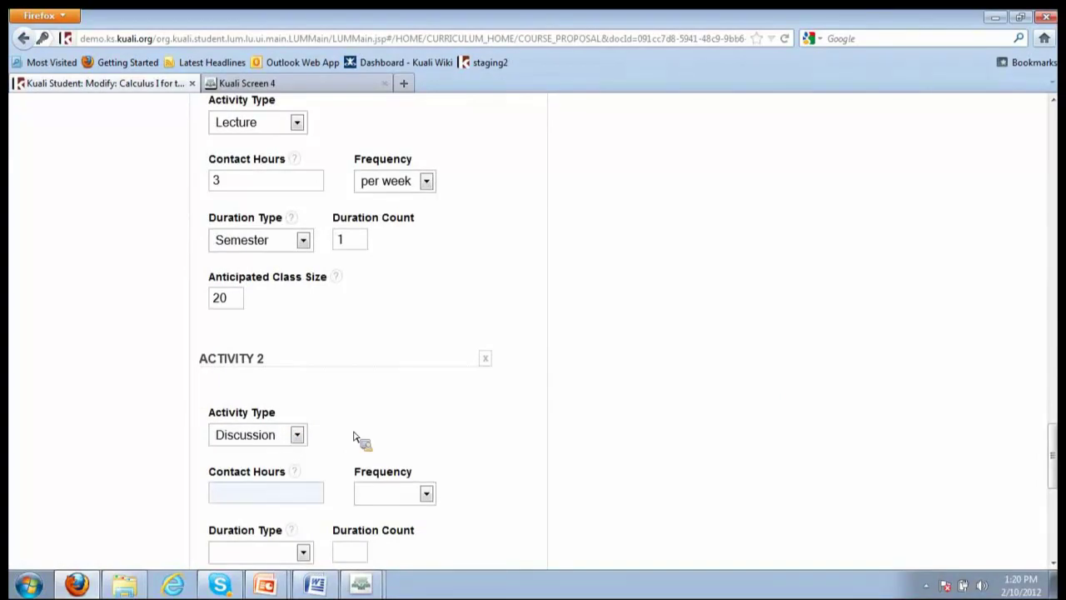
type("2")
left_click(426, 494)
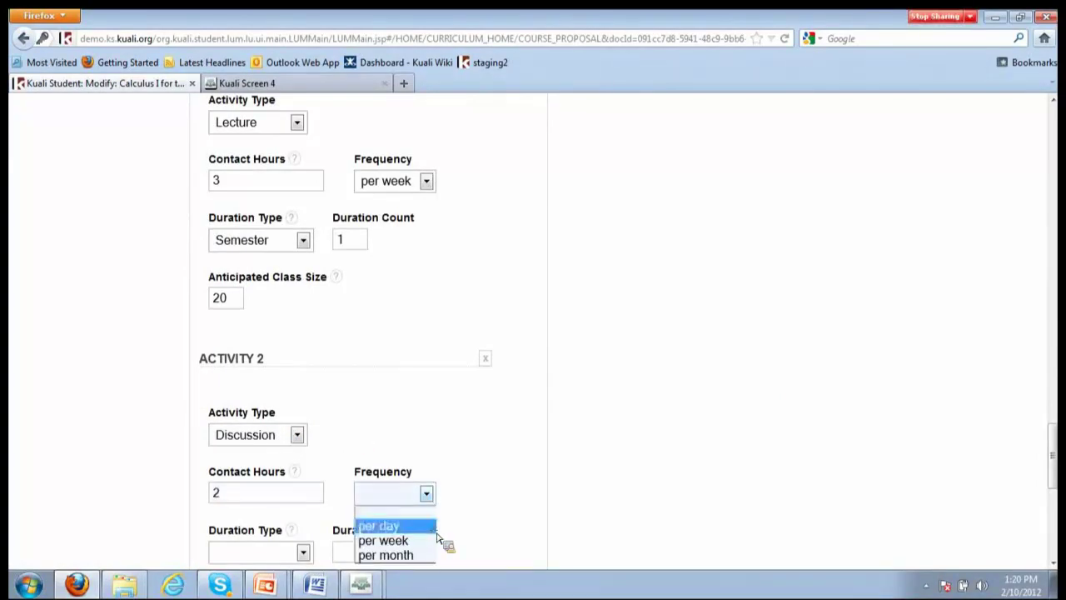
left_click(435, 528)
left_click(424, 492)
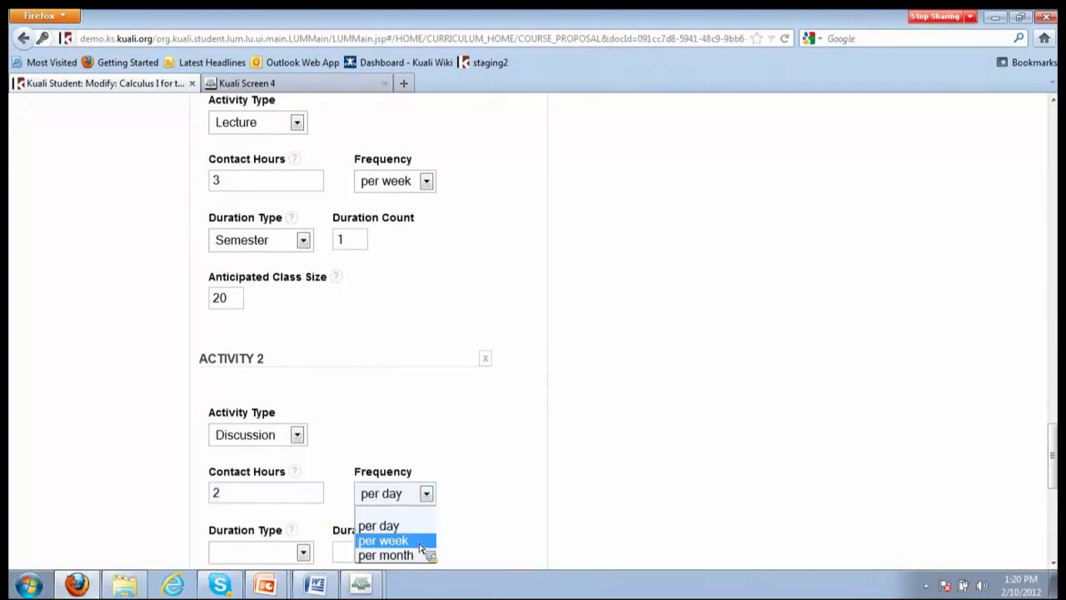
left_click(421, 543)
scroll(638, 493, "down", 3)
left_click(303, 428)
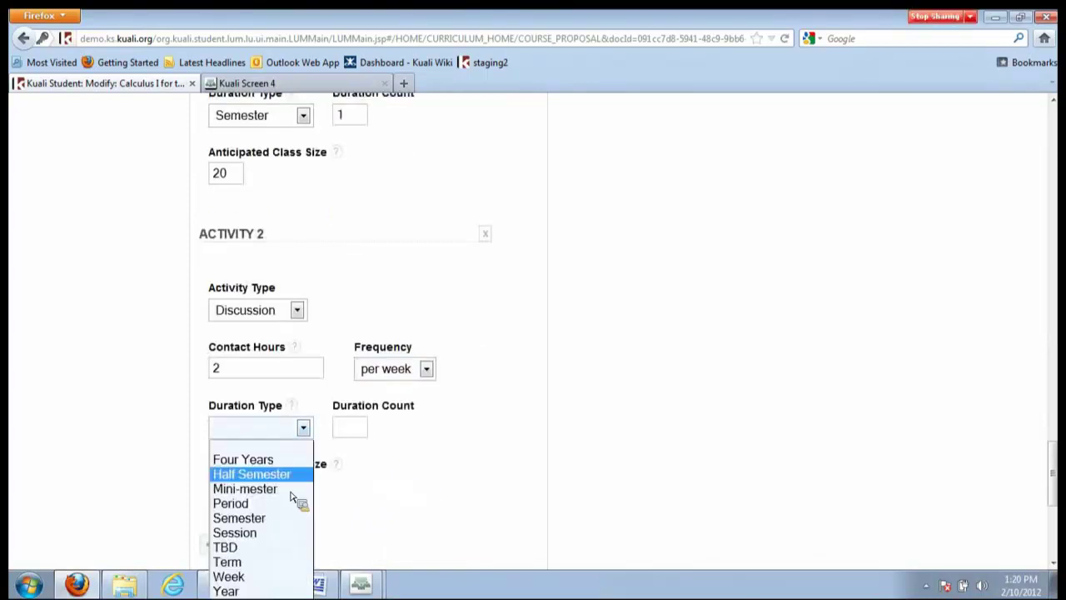
left_click(295, 517)
key("Tab")
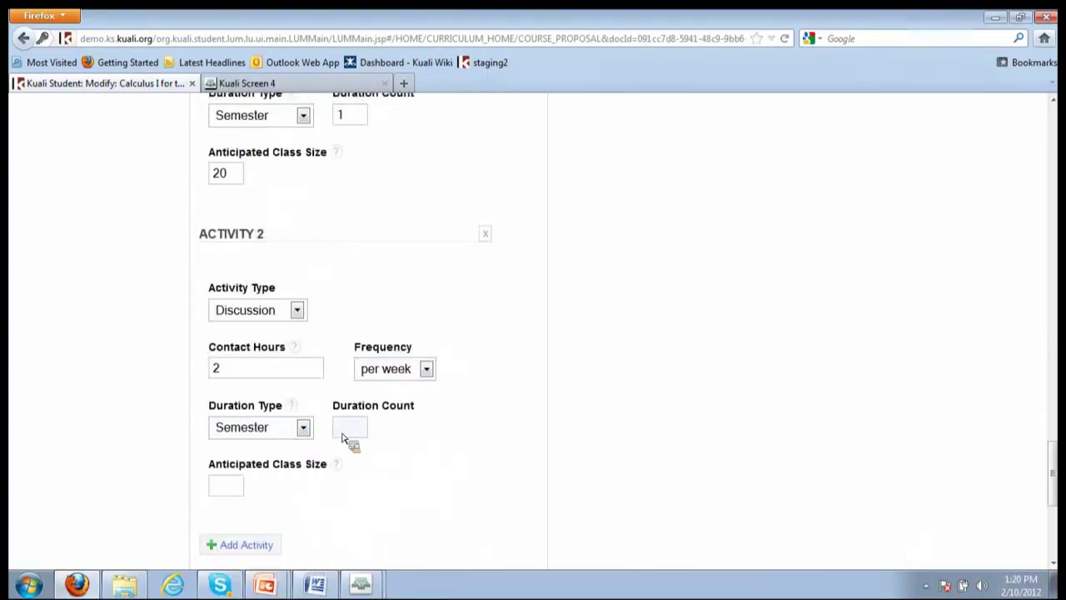
type("1")
left_click(226, 488)
type("10")
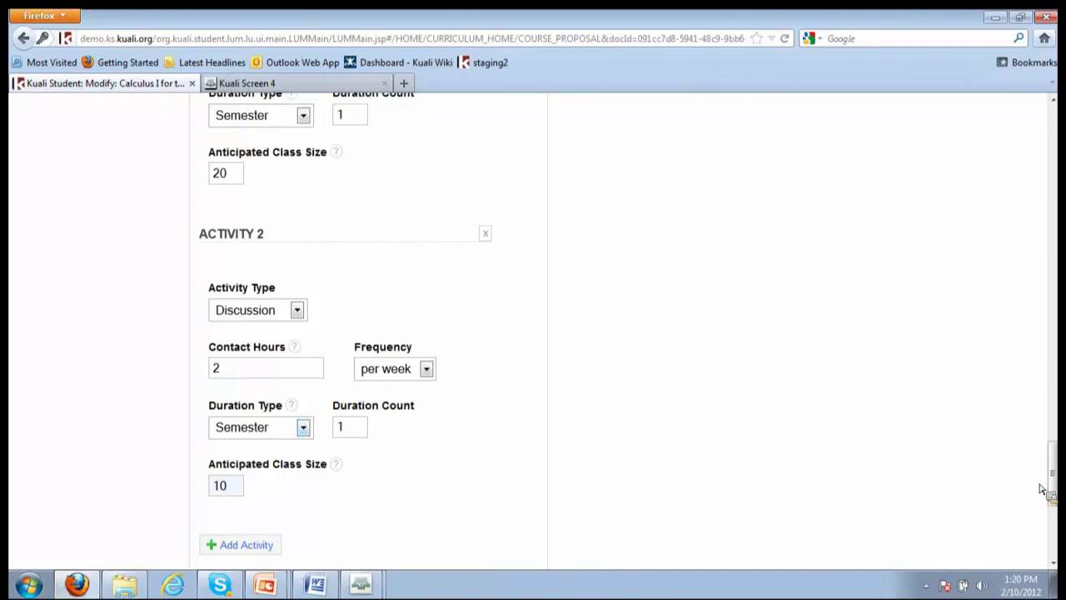
Save the course logistics changes and check the updated page
scroll(1040, 488, "down", 4)
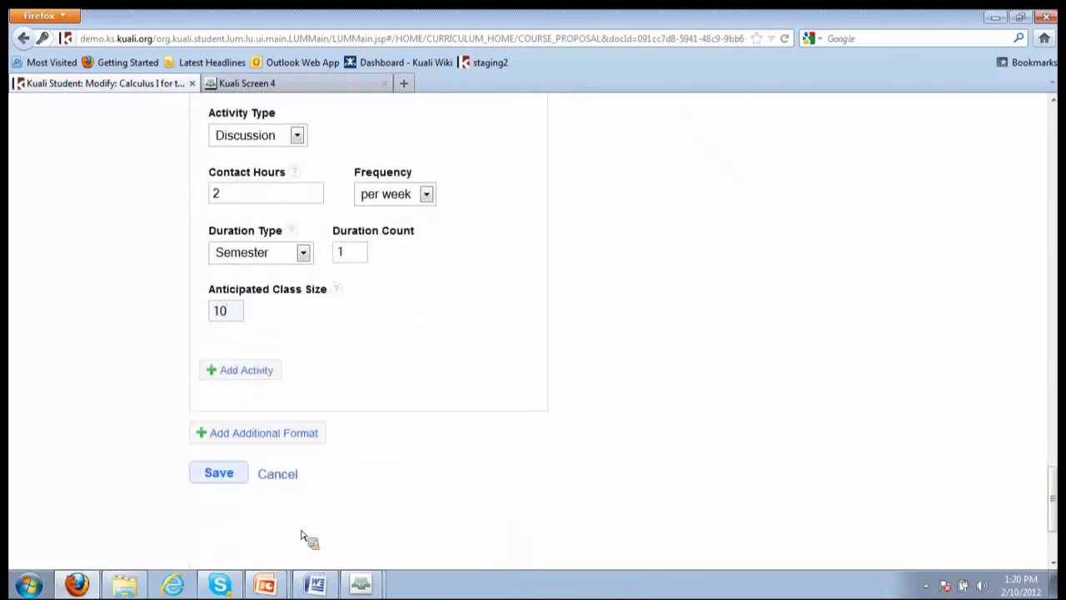
left_click(229, 490)
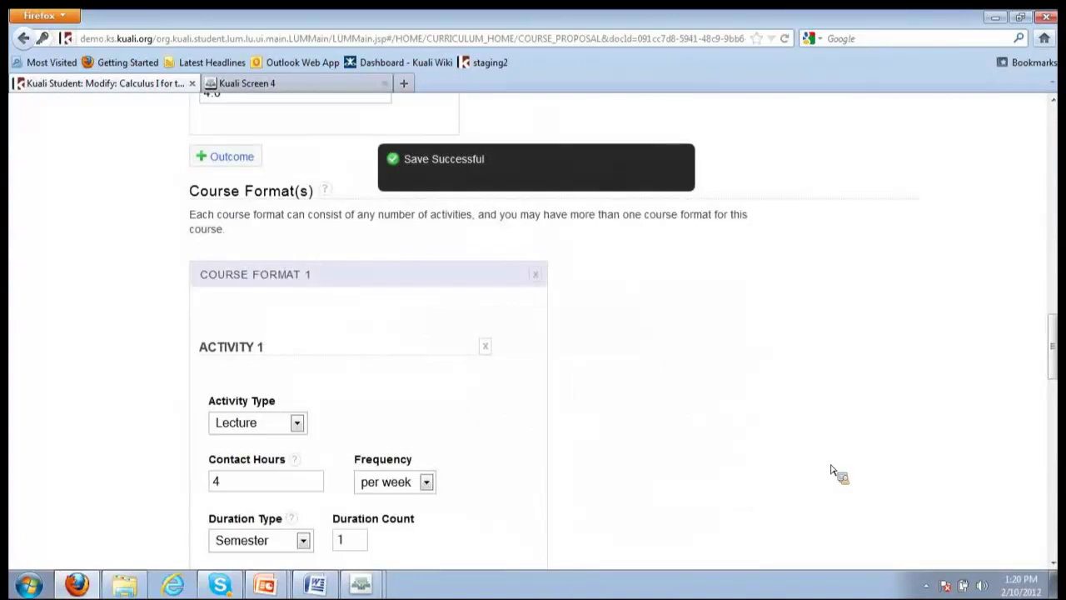
scroll(771, 467, "up", 1)
scroll(219, 350, "up", 3)
scroll(325, 419, "down", 2)
scroll(325, 419, "down", 2)
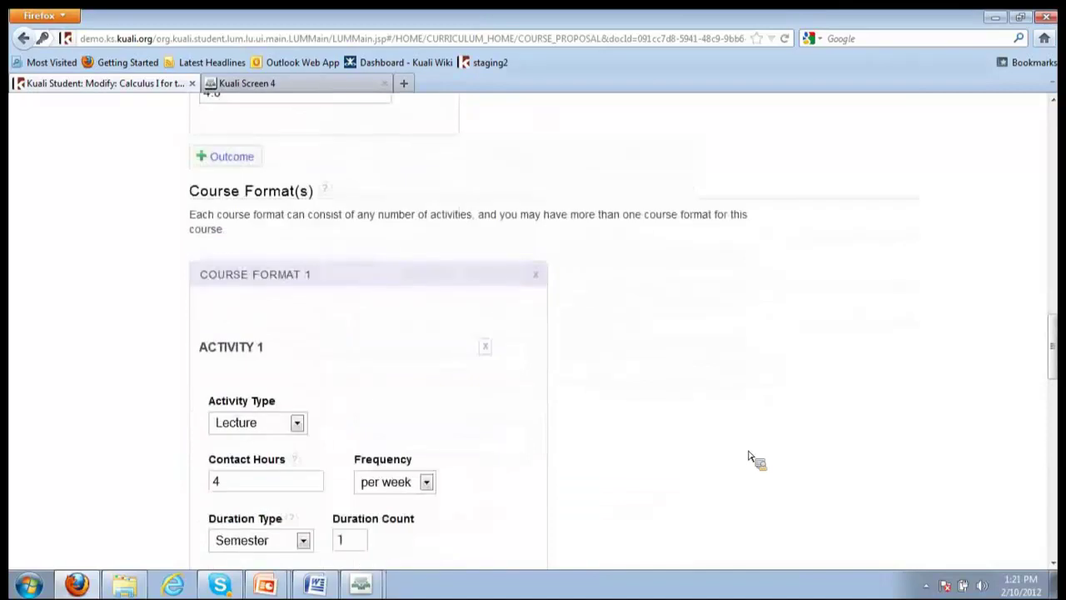
scroll(748, 456, "up", 10)
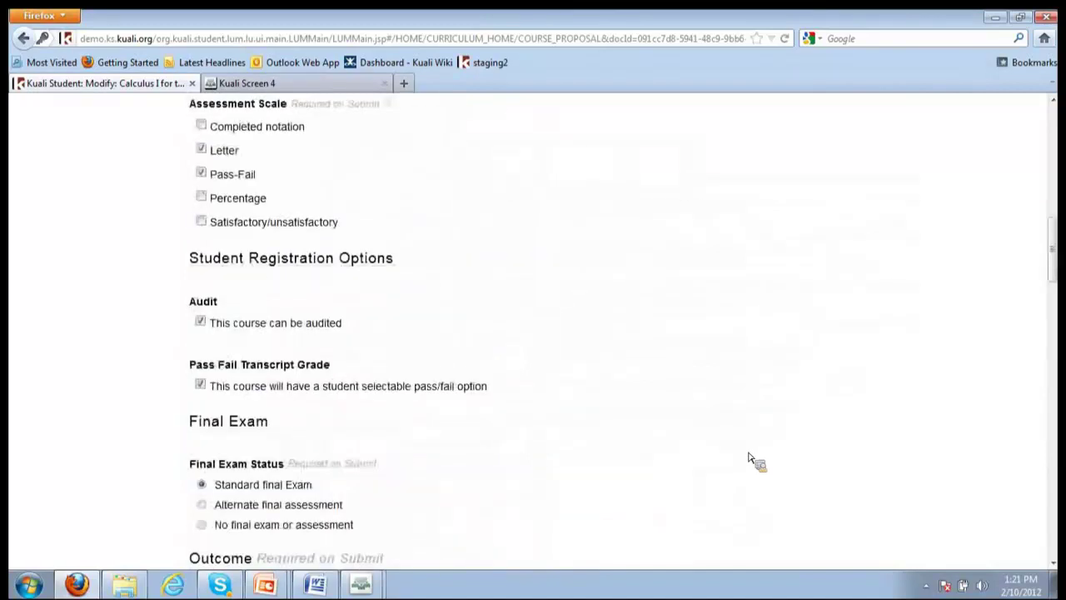
scroll(751, 459, "up", 10)
Paste 'Analyze the behavior of sequences and series.' as the first learning objective, then browse its categories
left_click(106, 318)
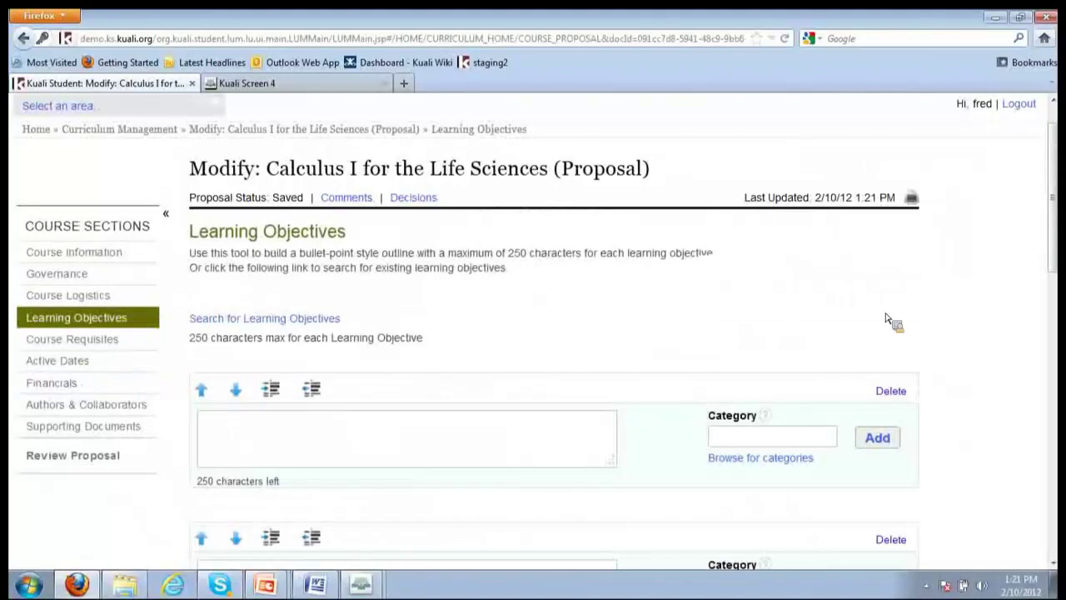
scroll(885, 332, "down", 2)
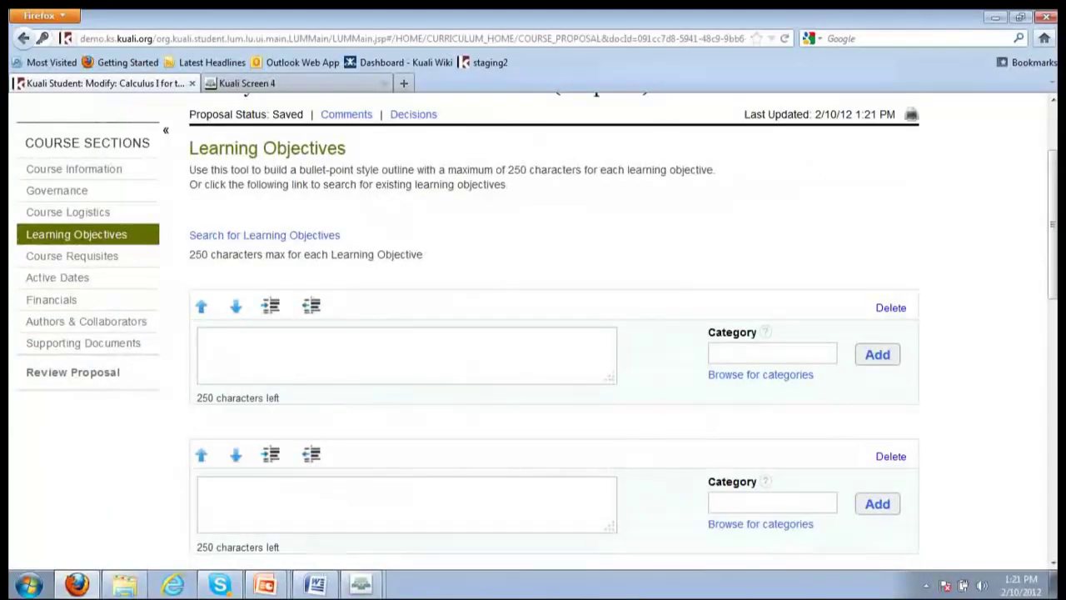
left_click(332, 589)
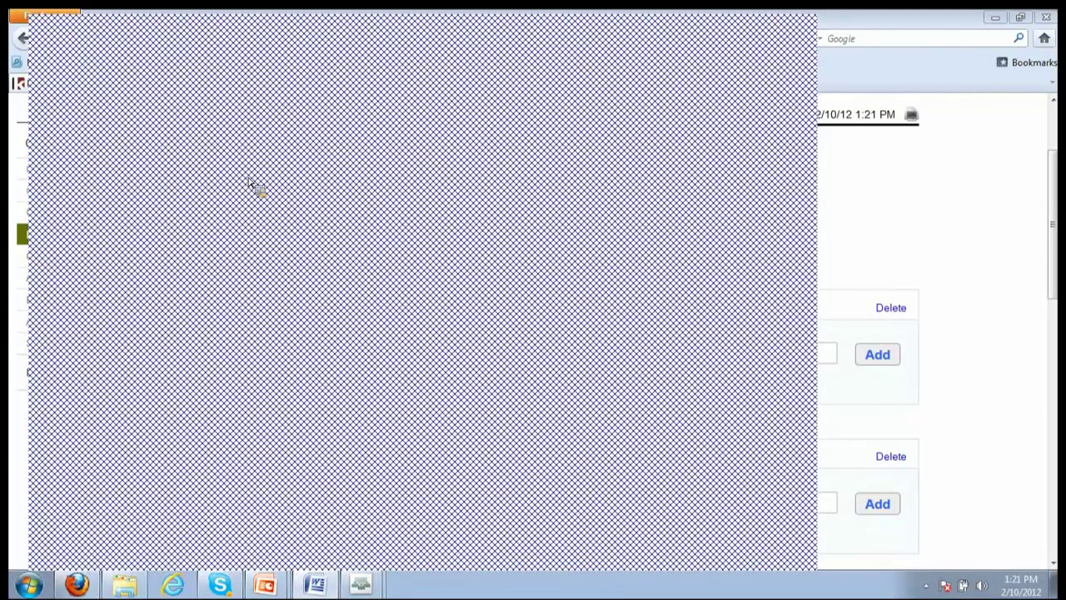
left_click(469, 334)
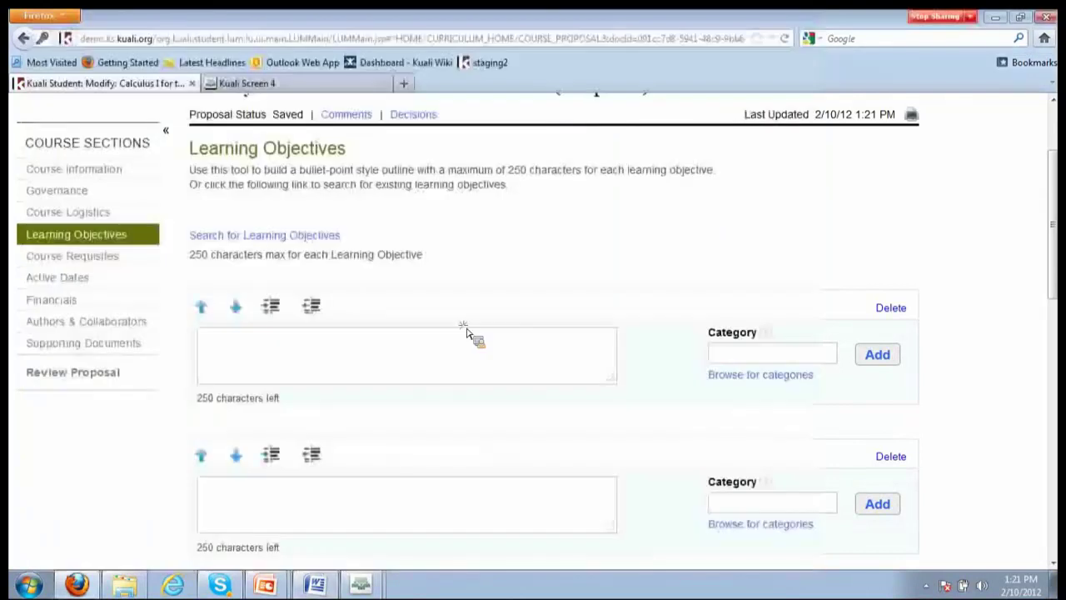
type("Analyze the behavior of sequences and series.")
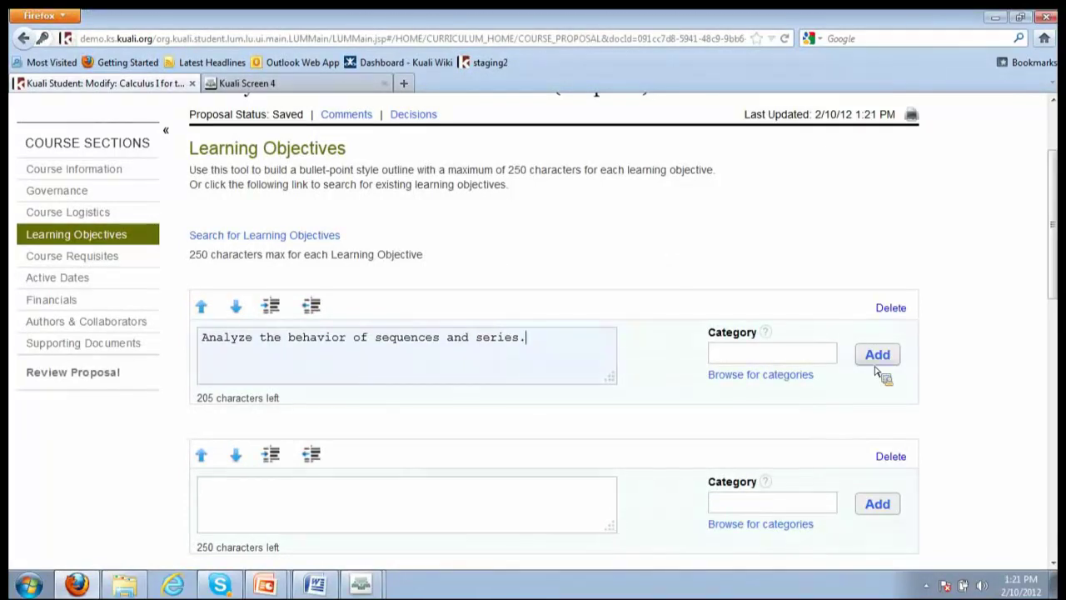
left_click(633, 327)
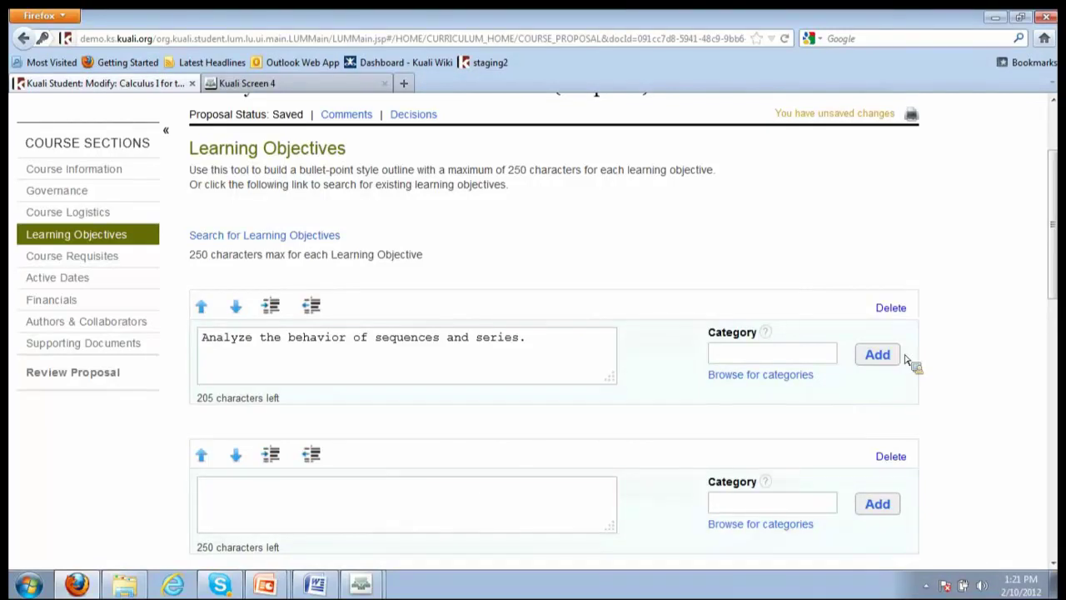
left_click(793, 379)
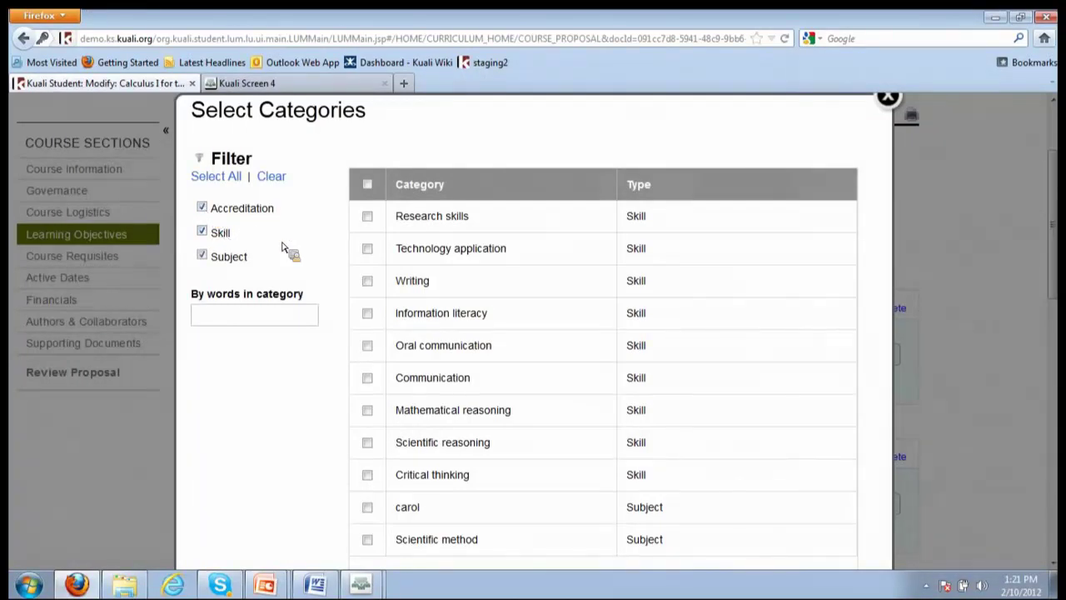
Tick and then untick Mathematical reasoning, leaving the objective without a category
left_click(368, 410)
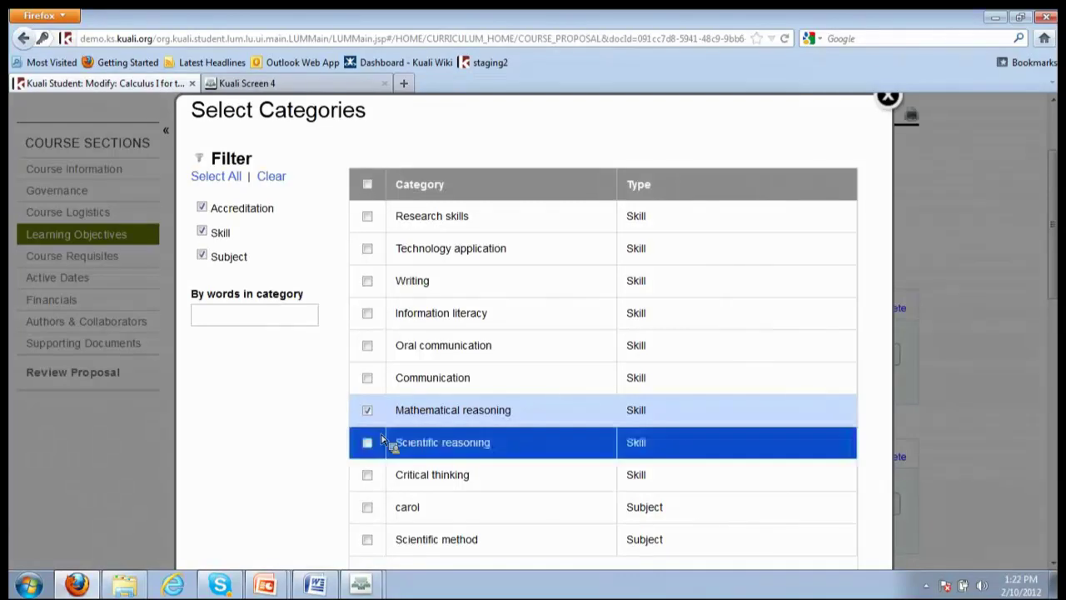
left_click(369, 411)
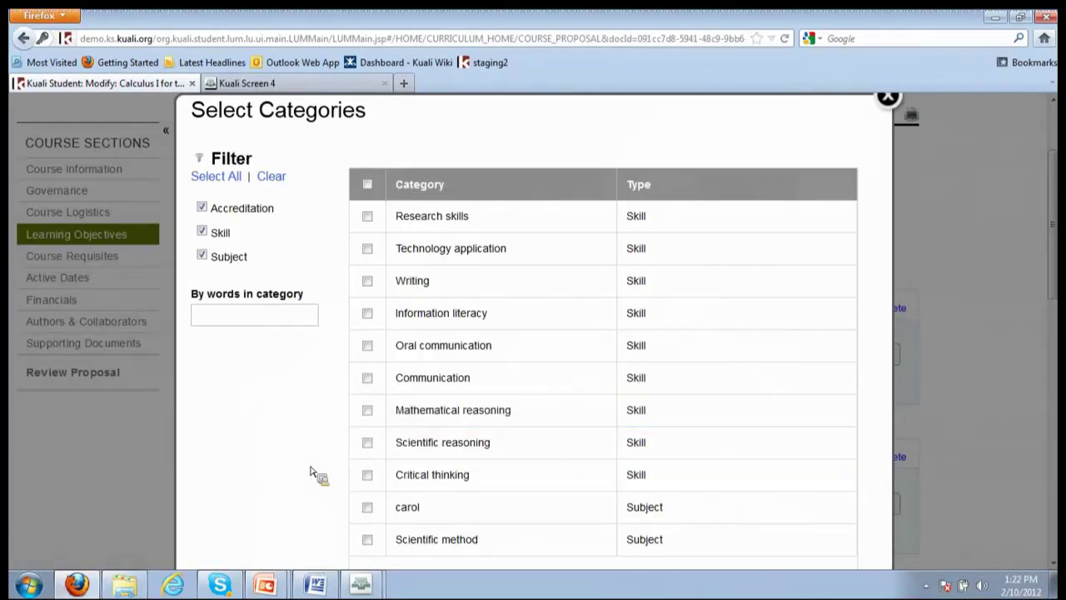
Tag 'Analyze the behavior of sequences and series.' with Mathematical reasoning - Skill and save the objectives
left_click(888, 97)
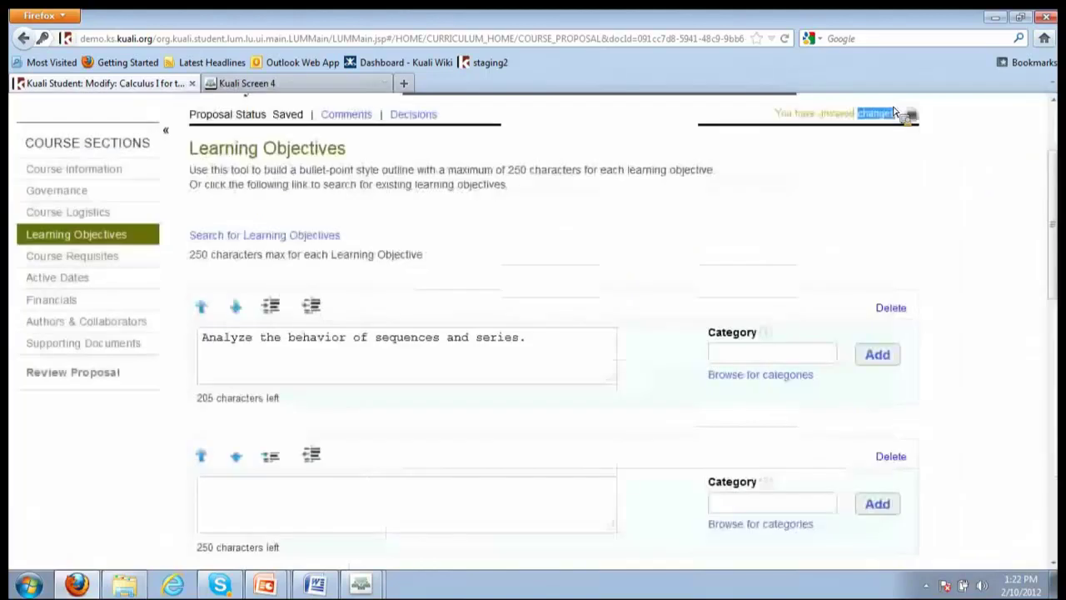
left_click(823, 345)
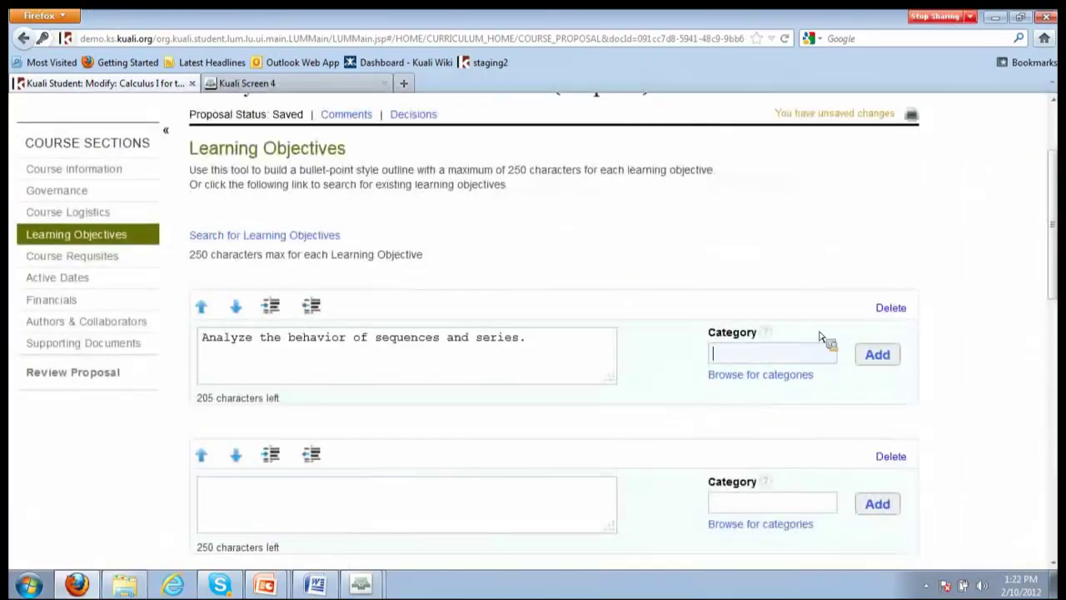
type("ma")
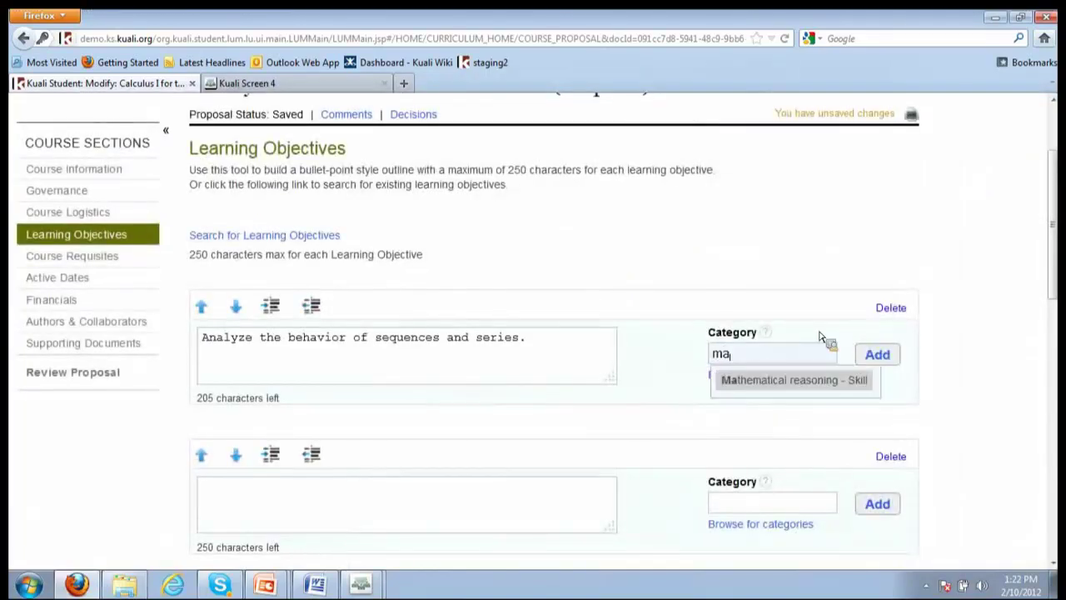
left_click(833, 385)
left_click(889, 360)
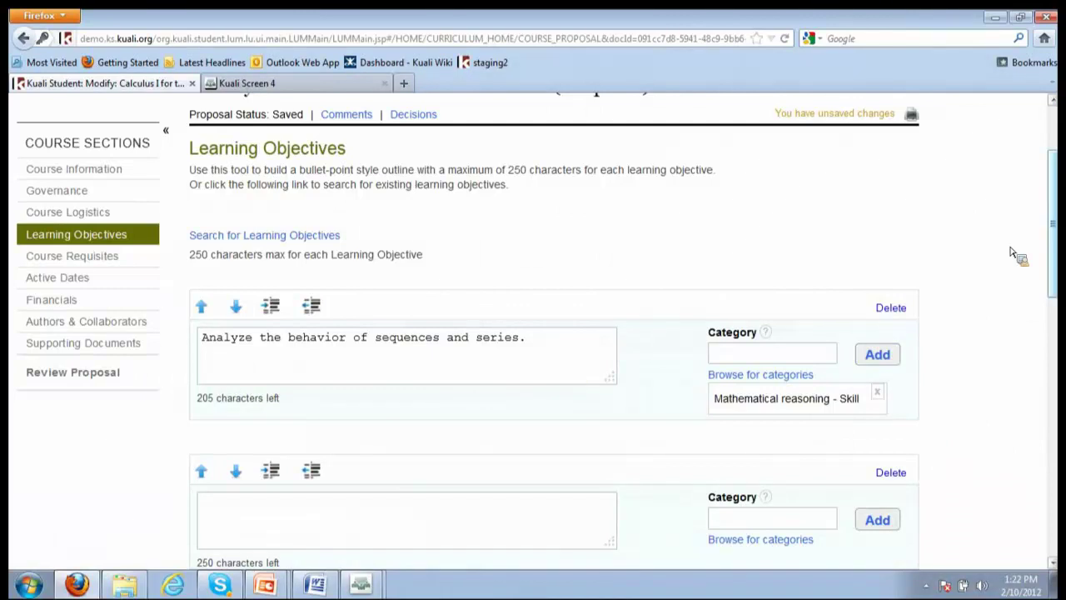
left_click_drag(1047, 340, 1036, 483)
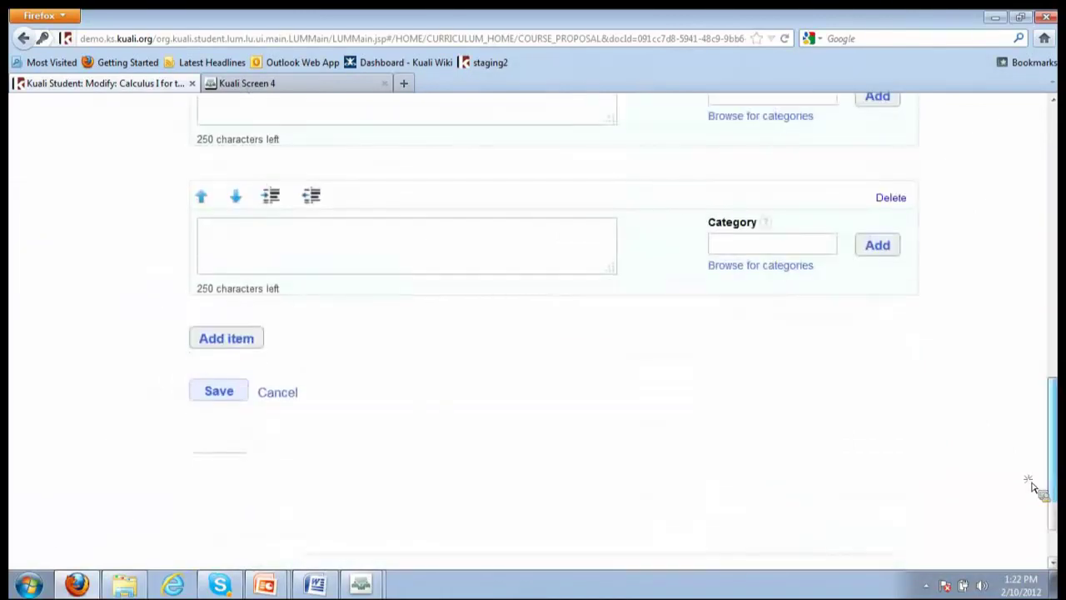
left_click(234, 400)
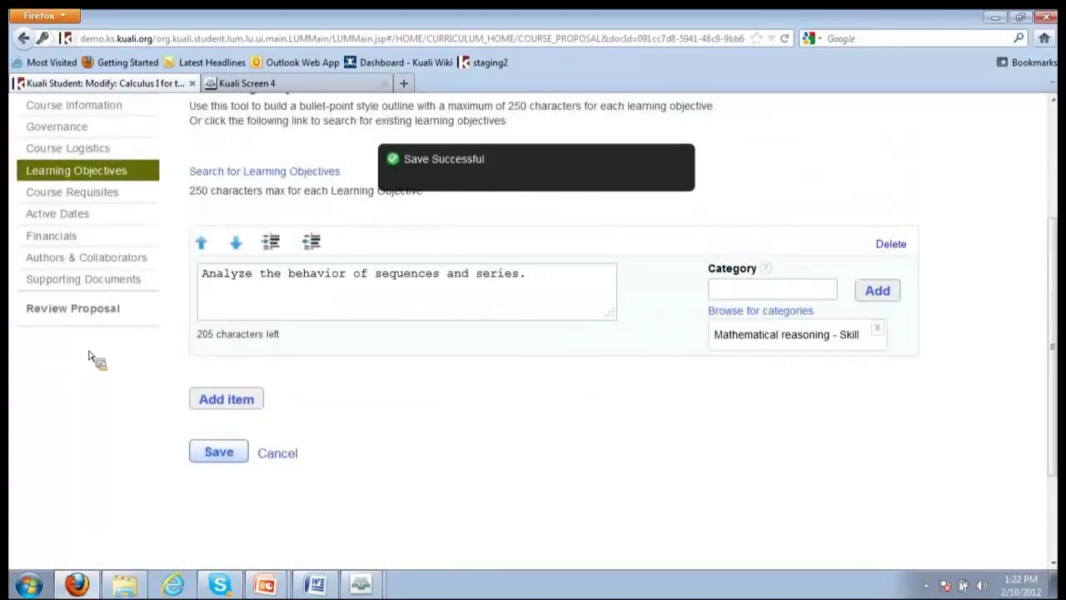
In Course Requisites, start a prerequisite using the 'Must have successfully completed <course>' rule type
left_click(87, 199)
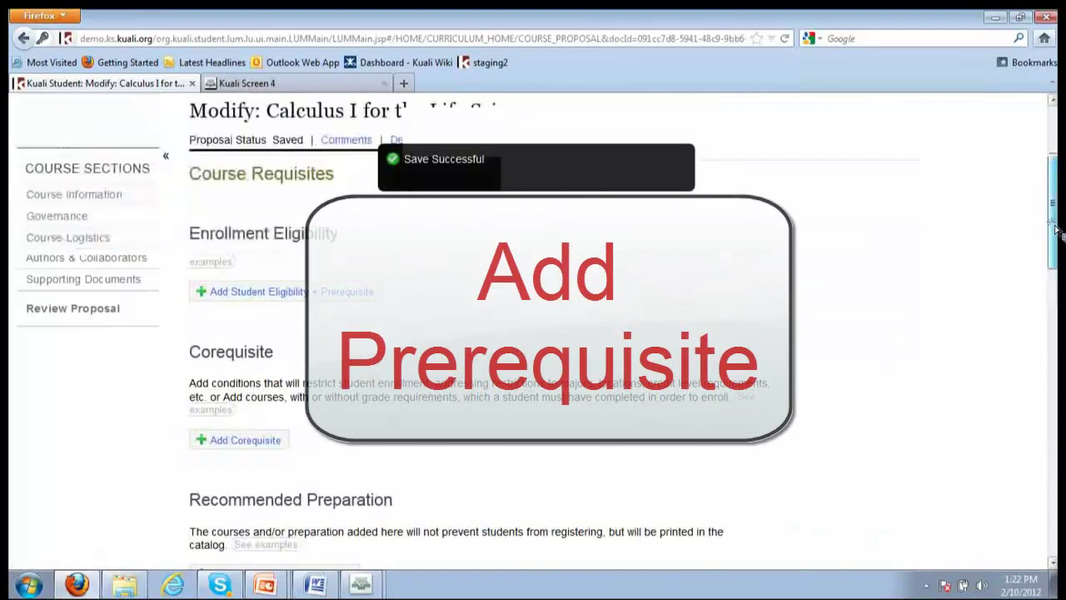
left_click_drag(1063, 239, 1057, 259)
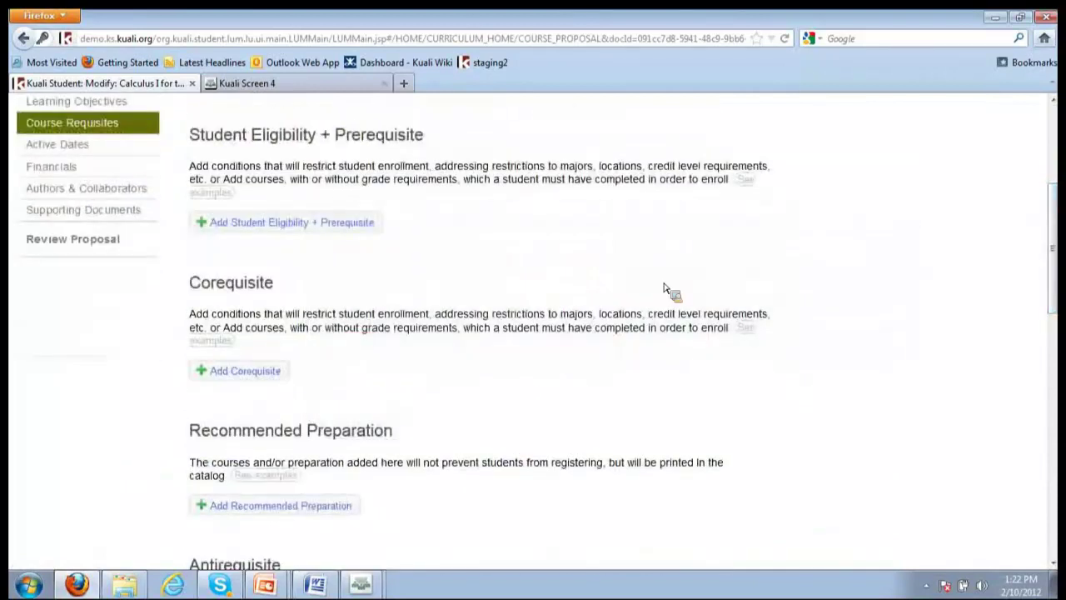
scroll(452, 263, "down", 2)
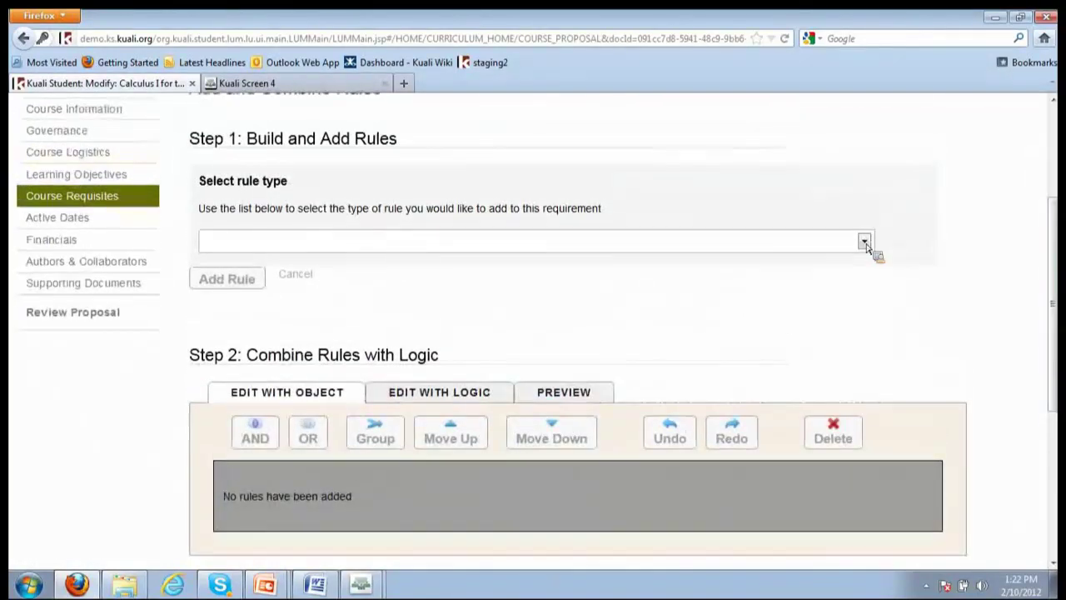
left_click(865, 242)
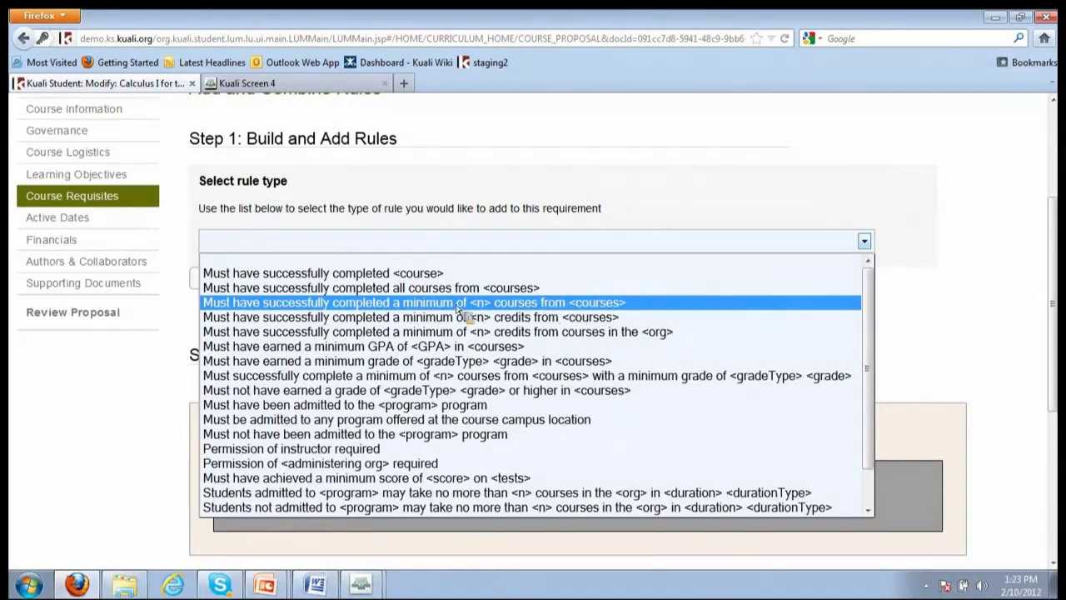
left_click(371, 274)
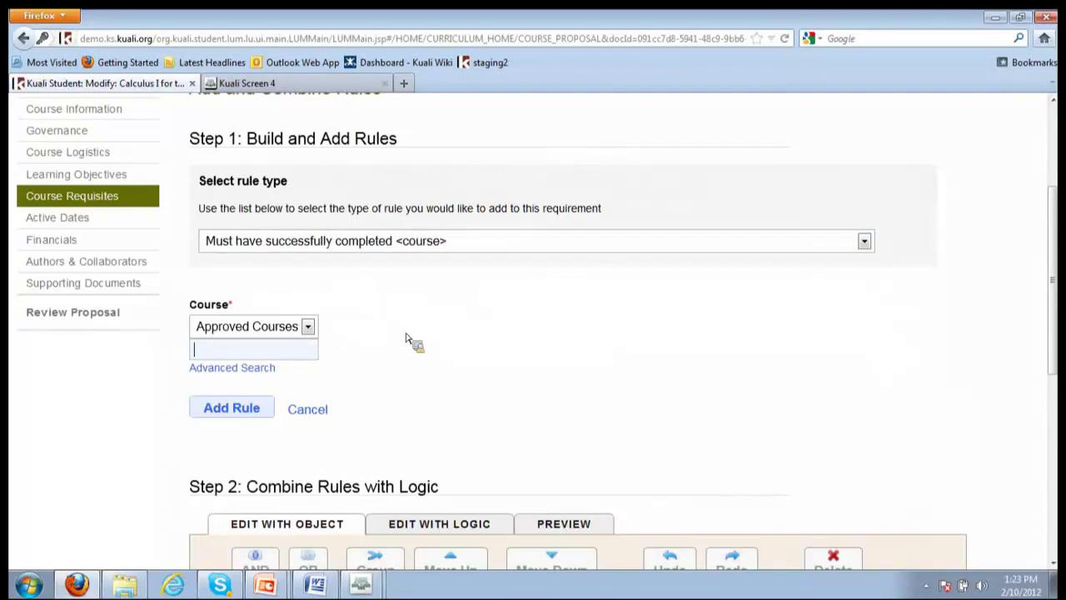
Set MATH115 as the required course, add the rule, and save the prerequisite
type("115")
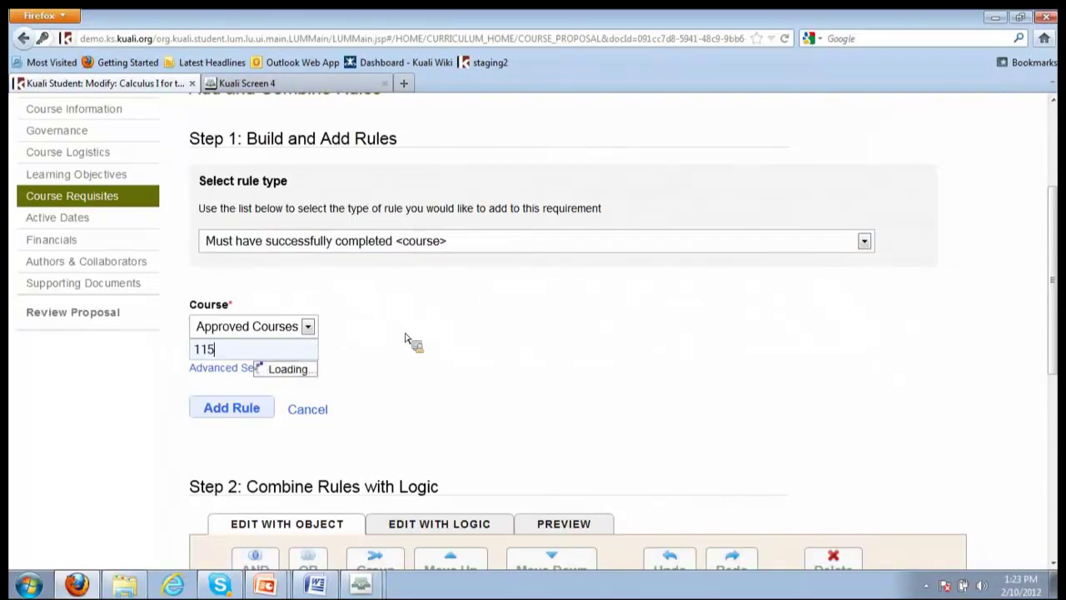
left_click(225, 395)
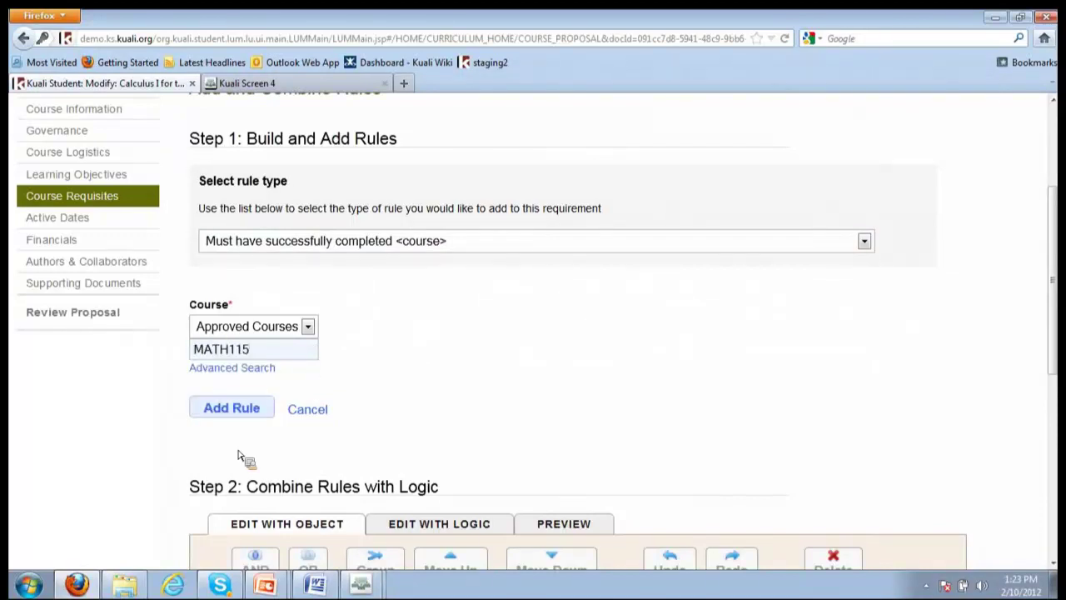
left_click(241, 408)
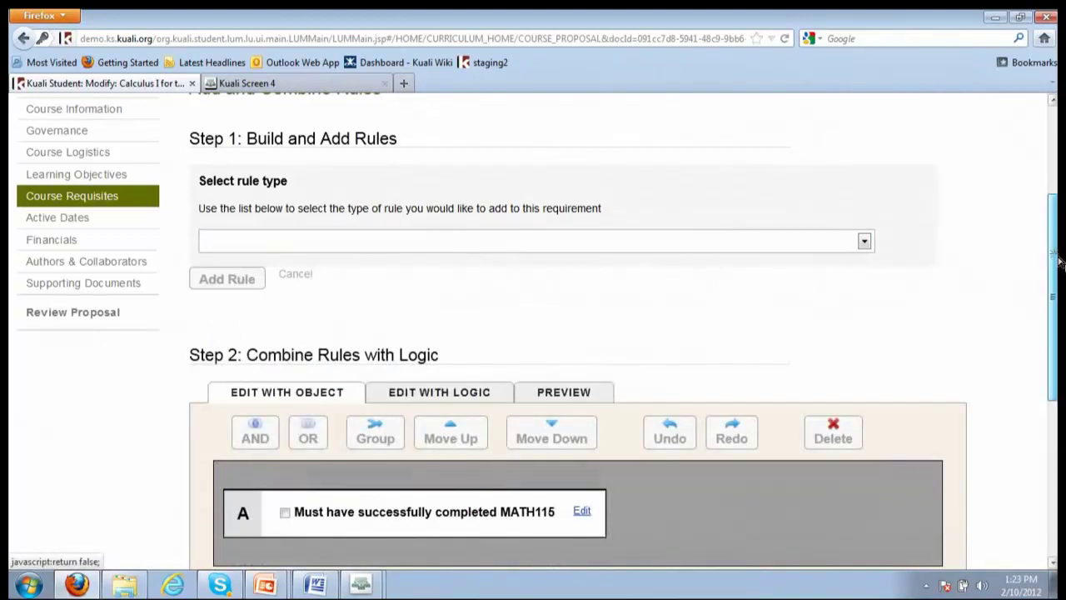
scroll(339, 382, "down", 3)
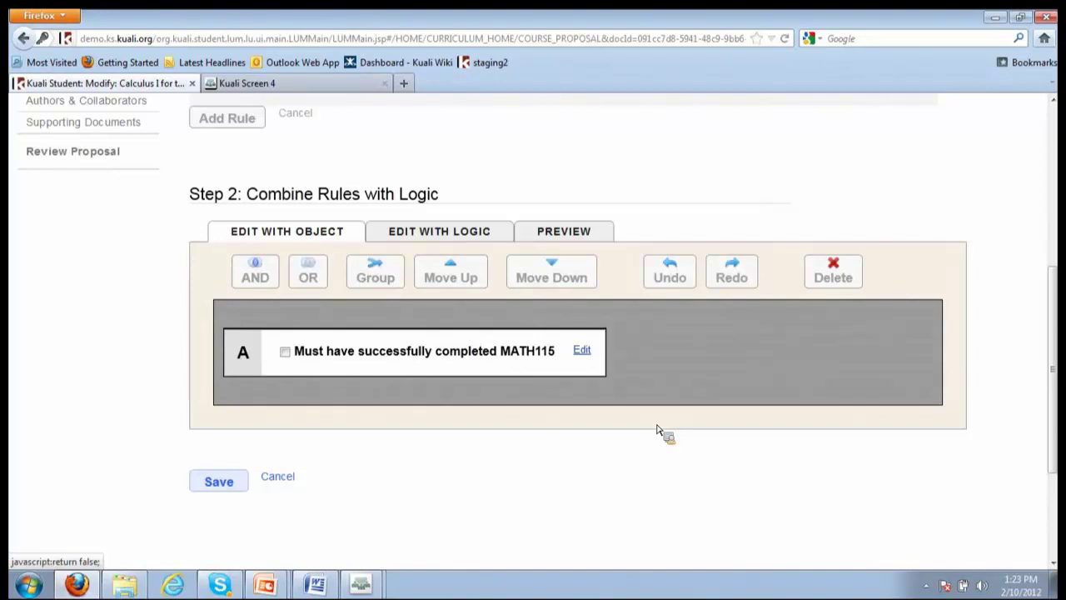
left_click(242, 481)
scroll(916, 350, "down", 3)
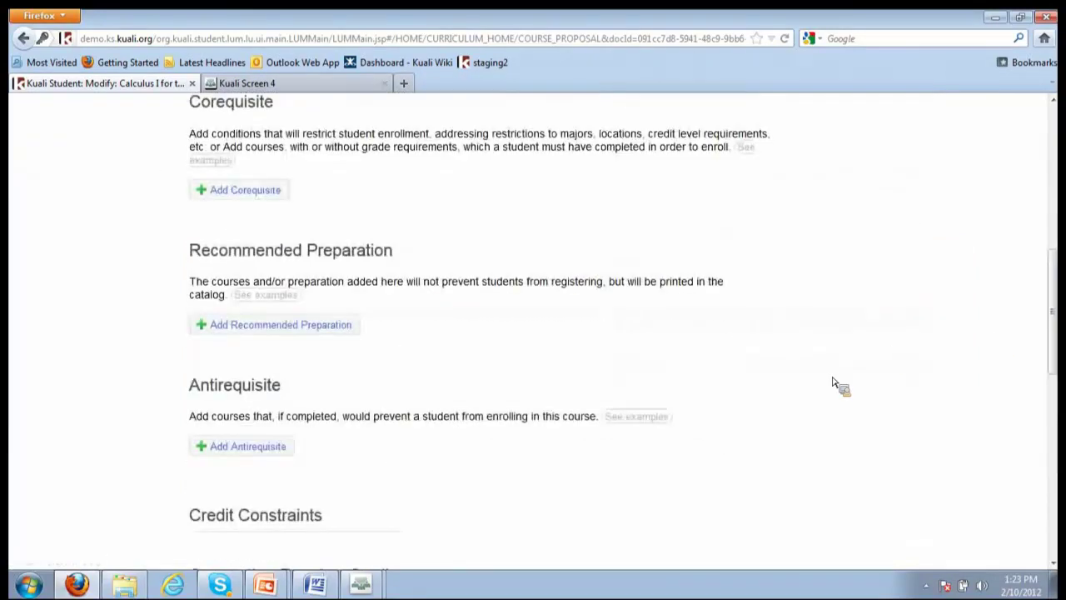
scroll(838, 383, "up", 3)
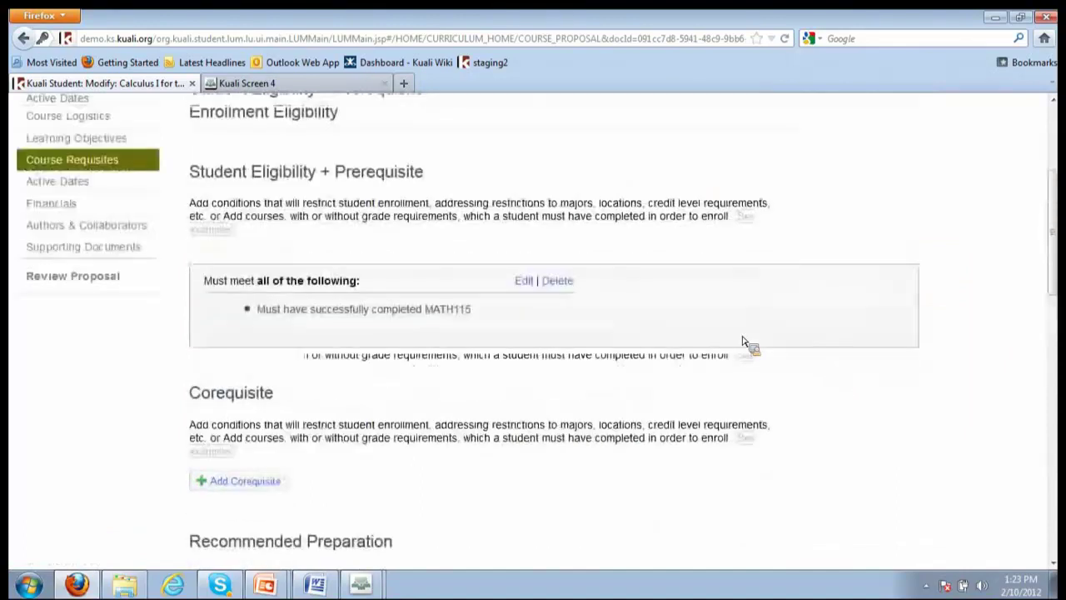
scroll(1030, 425, "down", 2)
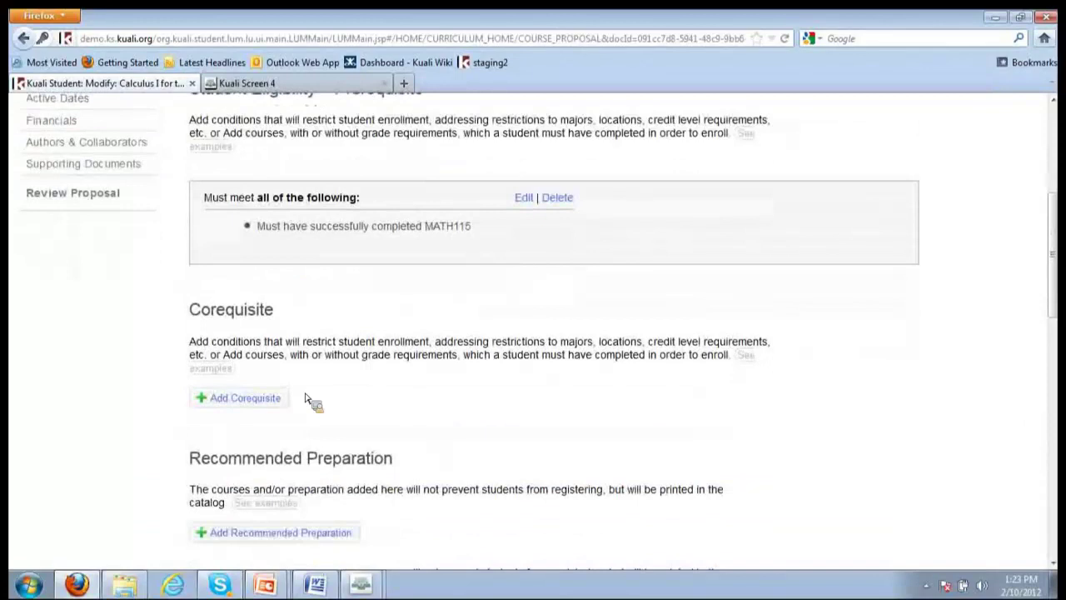
scroll(310, 399, "down", 1)
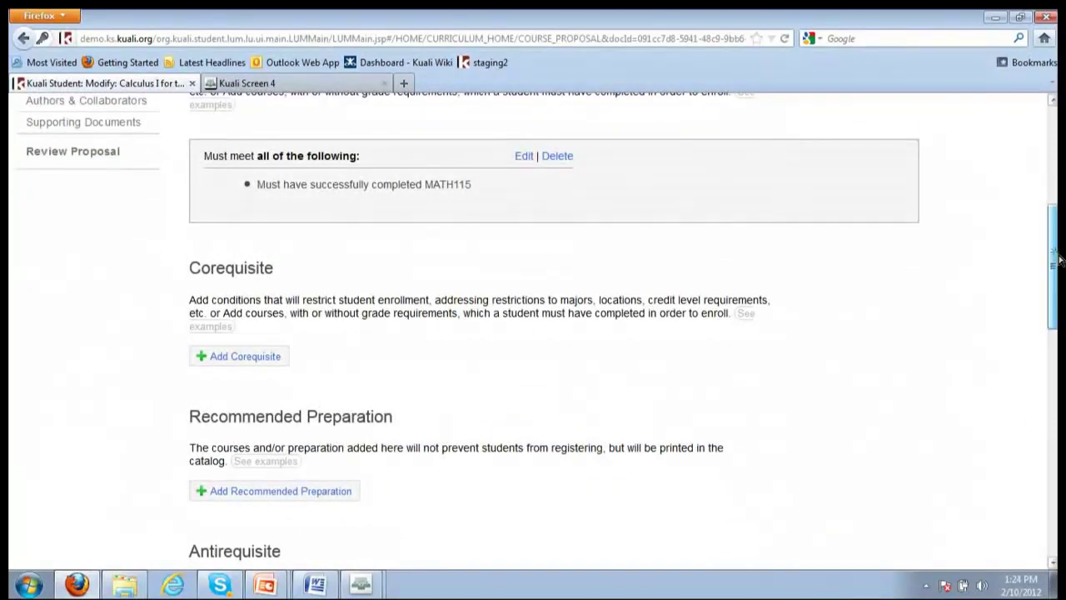
left_click_drag(1054, 254, 1054, 325)
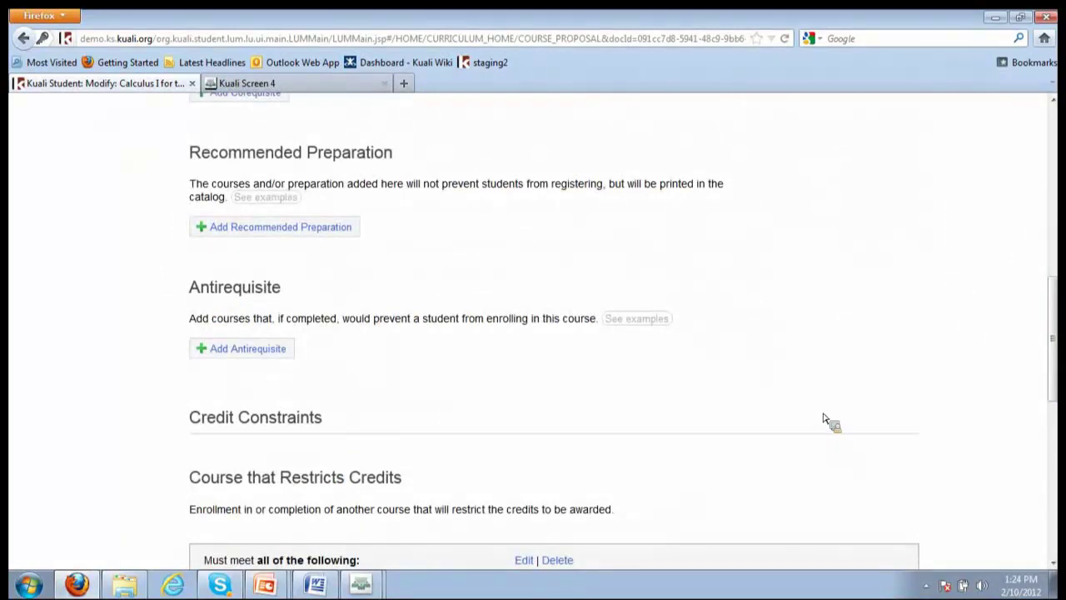
scroll(1054, 371, "down", 5)
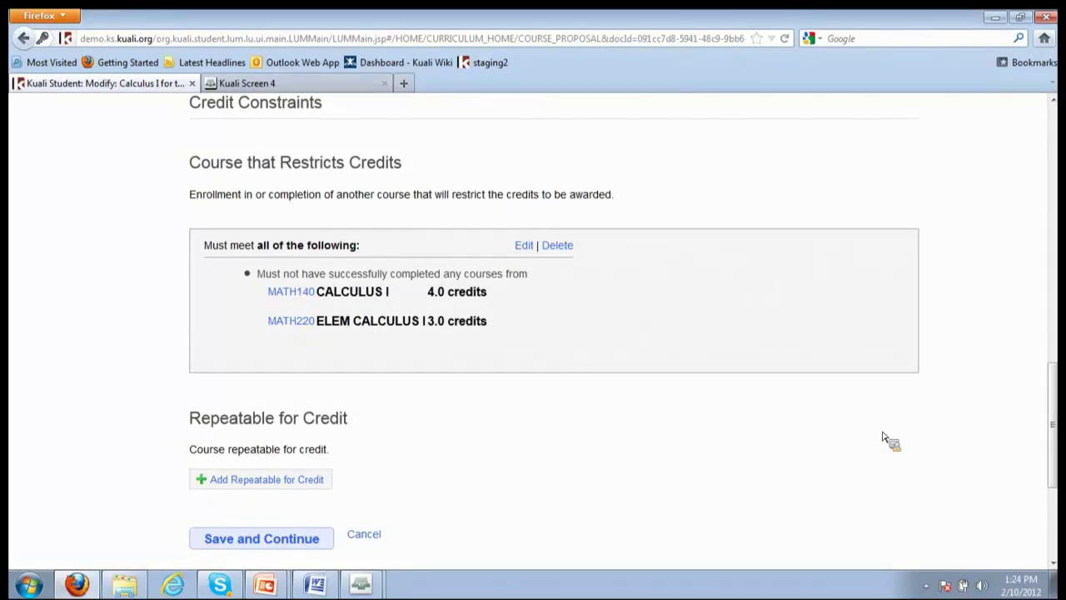
Continue from the saved course requisites to the proposal's Financials section
scroll(750, 454, "down", 3)
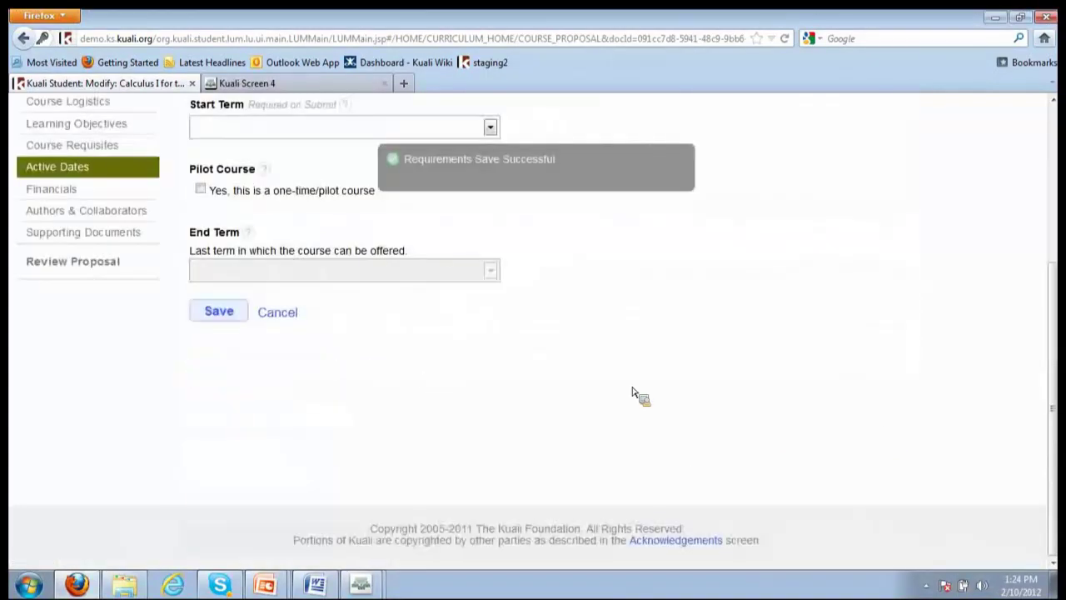
left_click(50, 190)
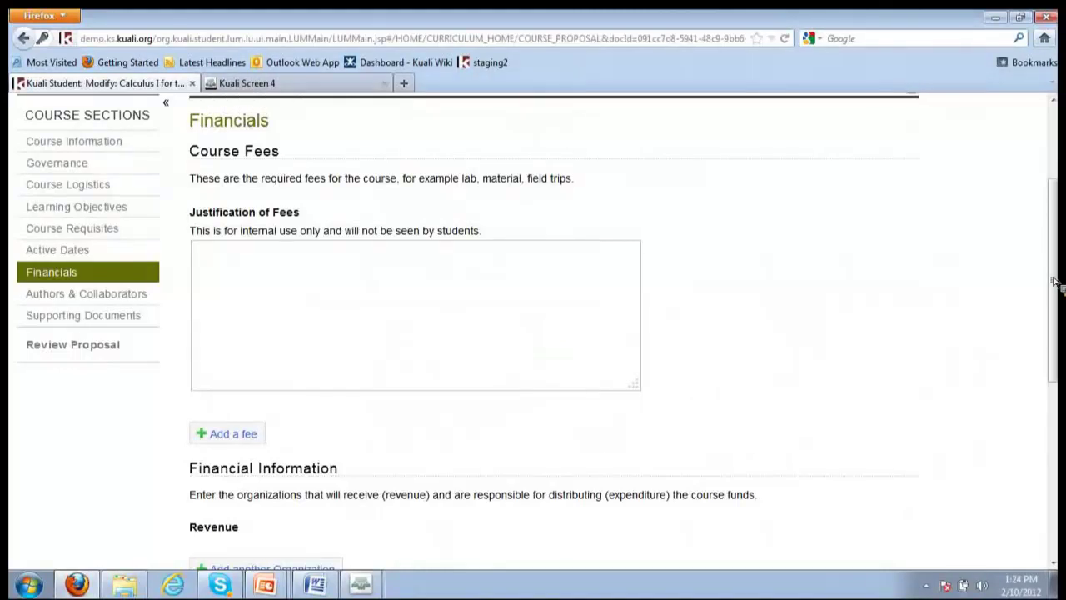
left_click_drag(1054, 281, 1054, 429)
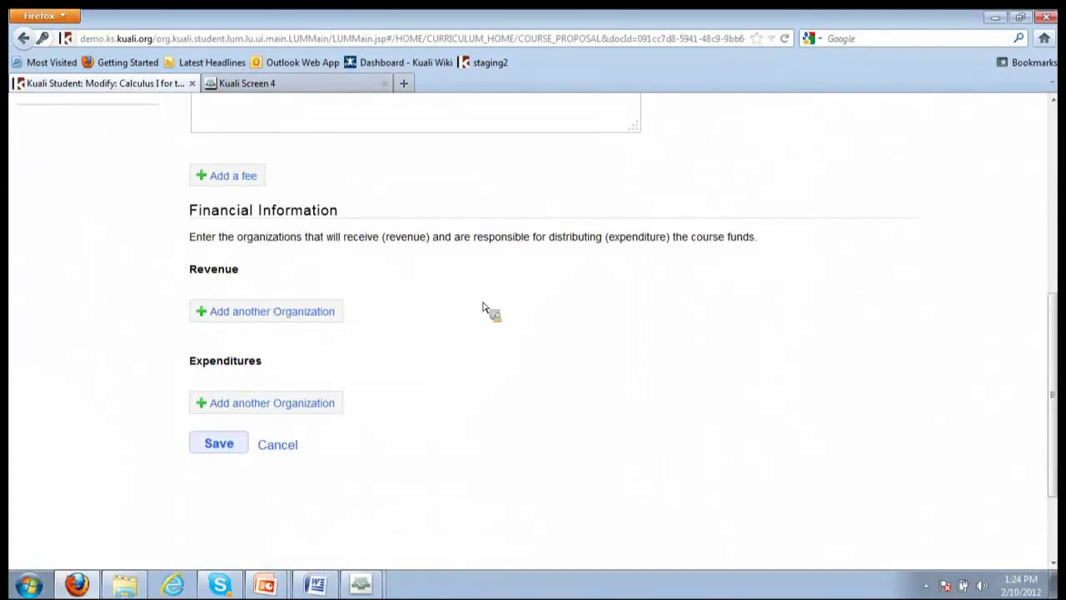
scroll(916, 350, "up", 3)
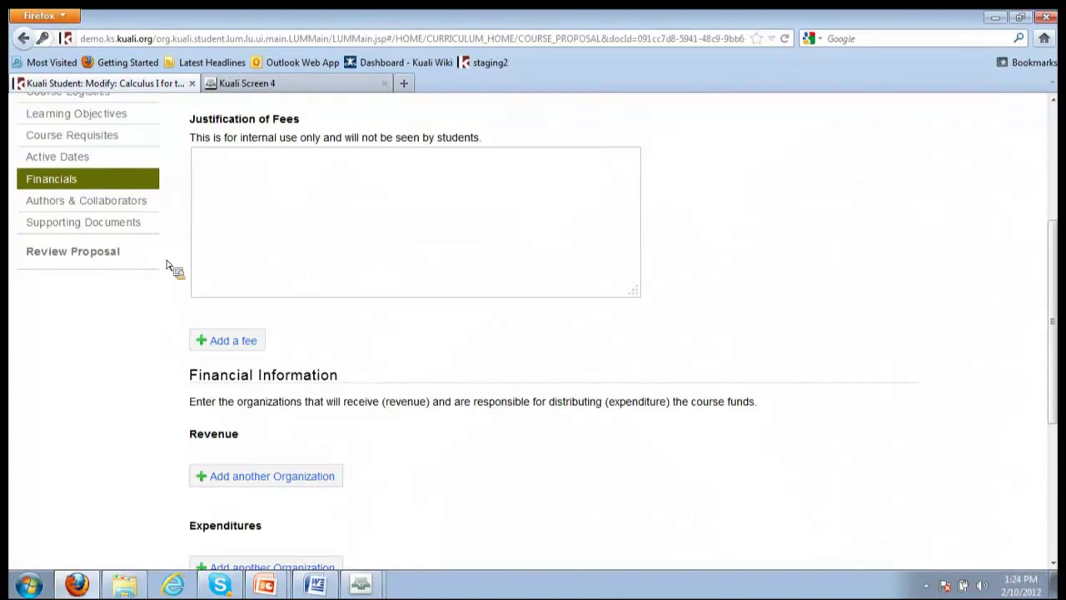
Browse the MATH130 proposal's Authors & Collaborators section, then its Supporting Documents section
left_click(155, 207)
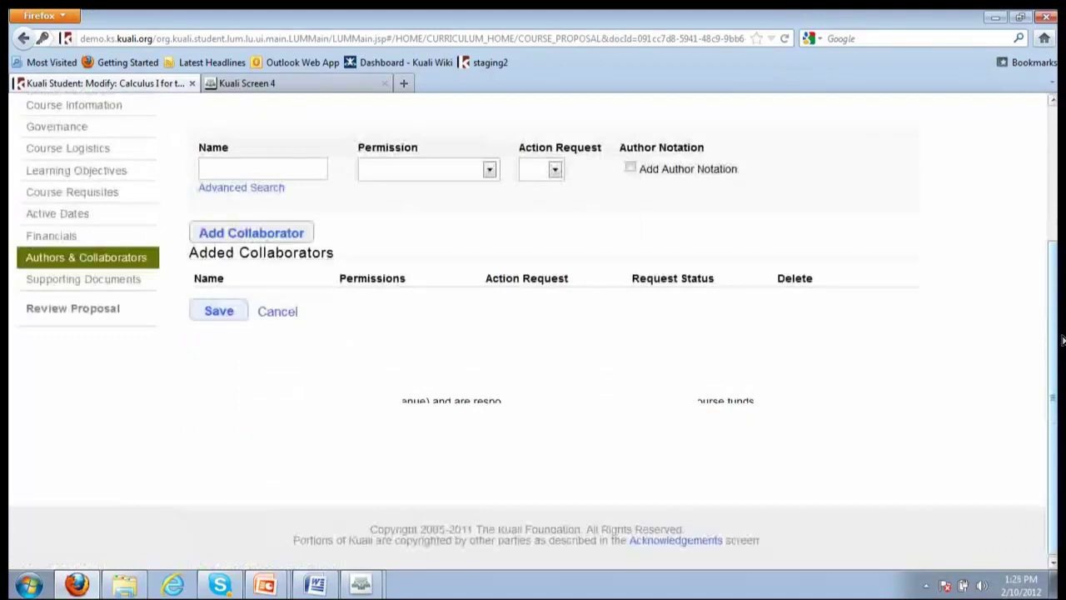
scroll(1063, 340, "up", 1)
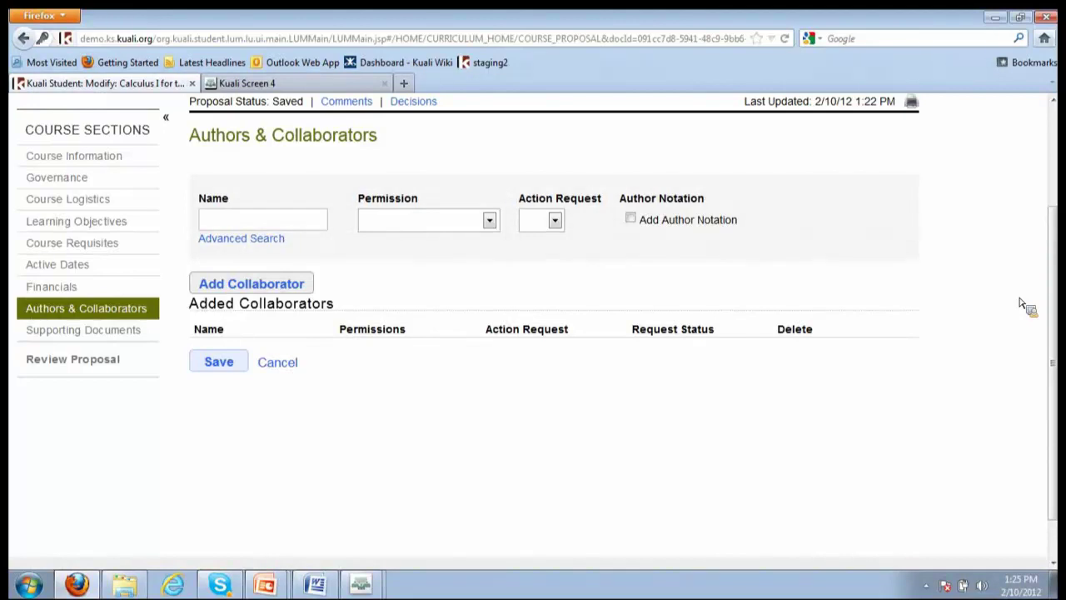
left_click(115, 331)
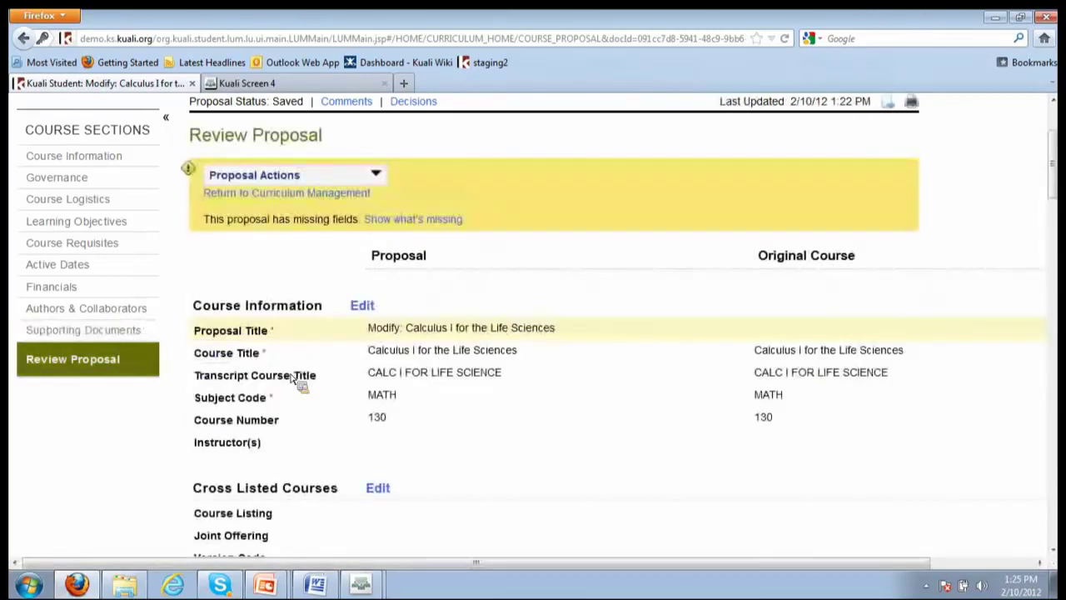
left_click(90, 278)
left_click(68, 374)
mouse_move(1062, 161)
left_mouse_down()
mouse_move(1062, 146)
mouse_move(1062, 195)
mouse_move(1062, 171)
left_mouse_up()
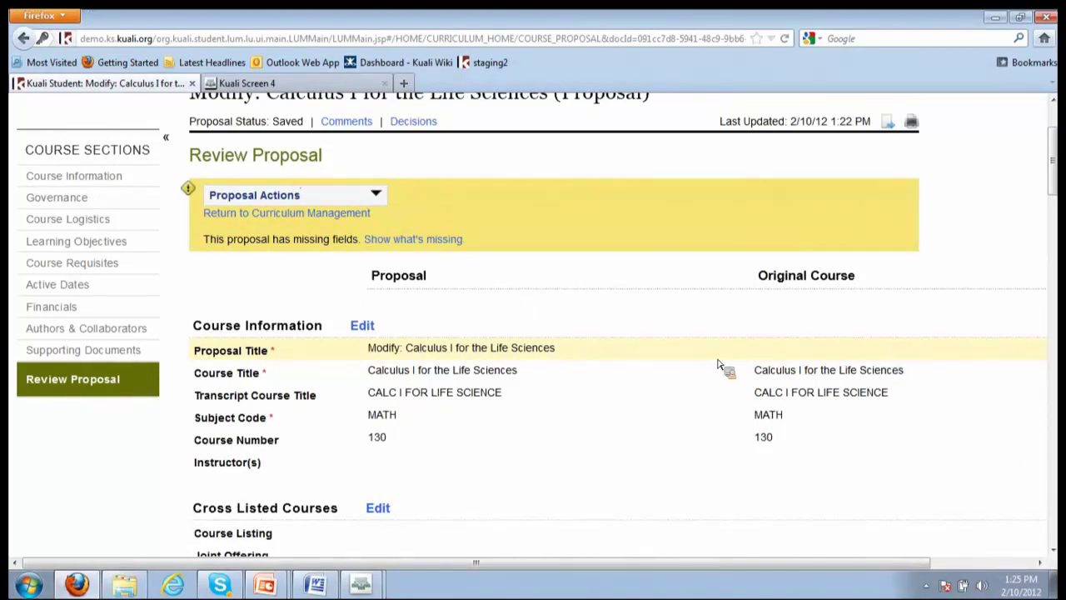
scroll(708, 370, "down", 2)
scroll(667, 369, "down", 3)
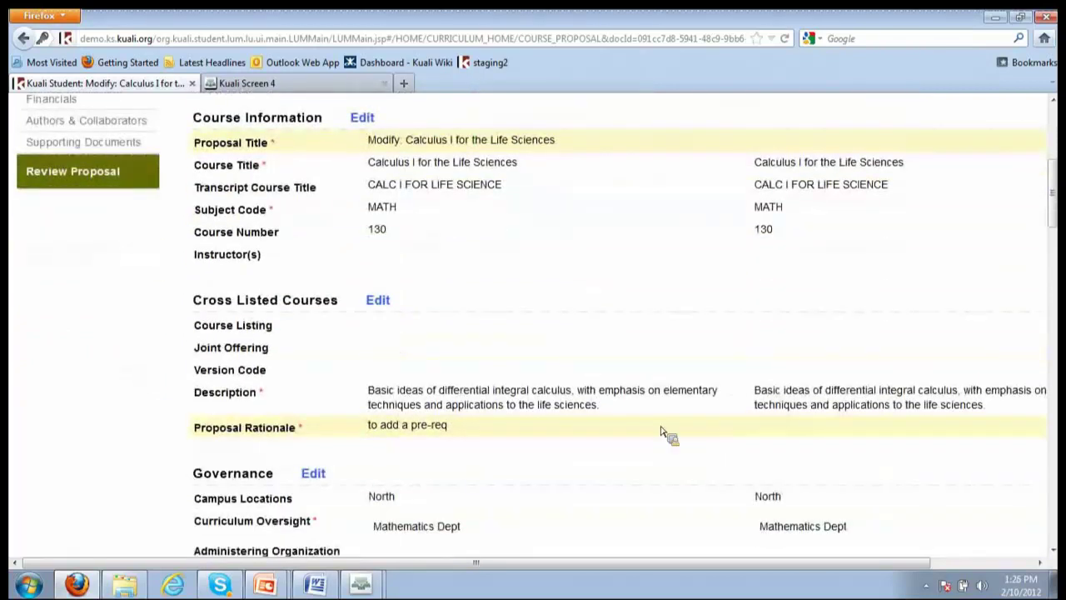
scroll(350, 433, "down", 1)
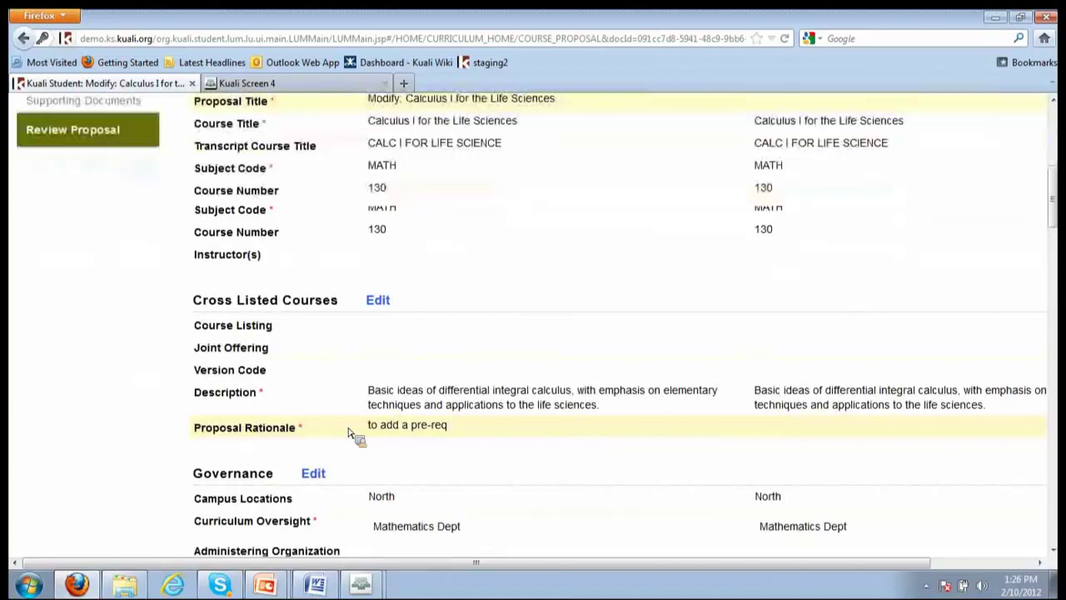
scroll(350, 433, "down", 15)
scroll(334, 429, "down", 3)
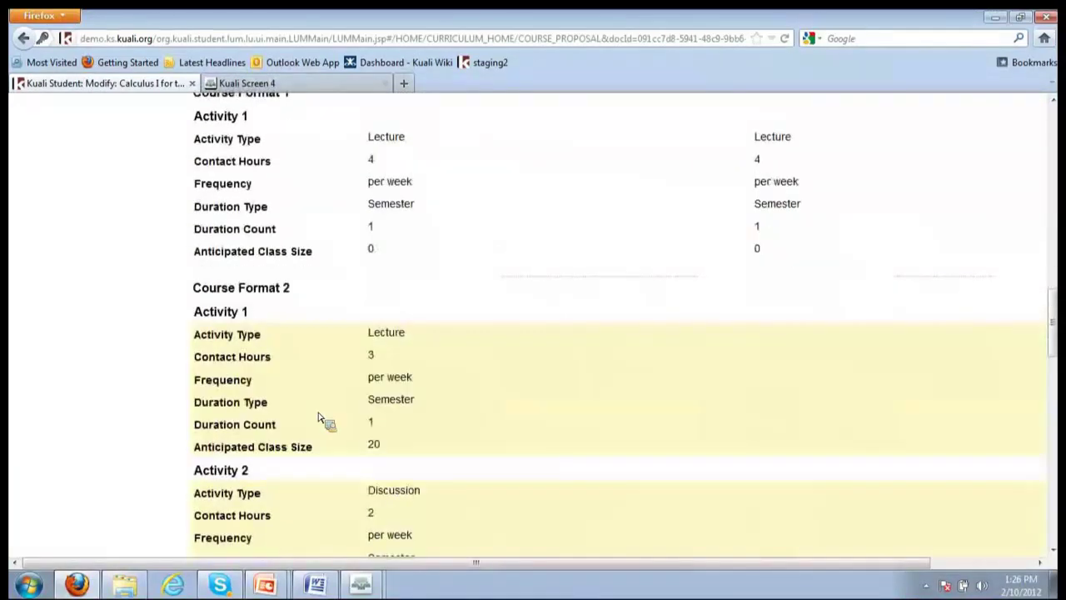
scroll(528, 476, "down", 2)
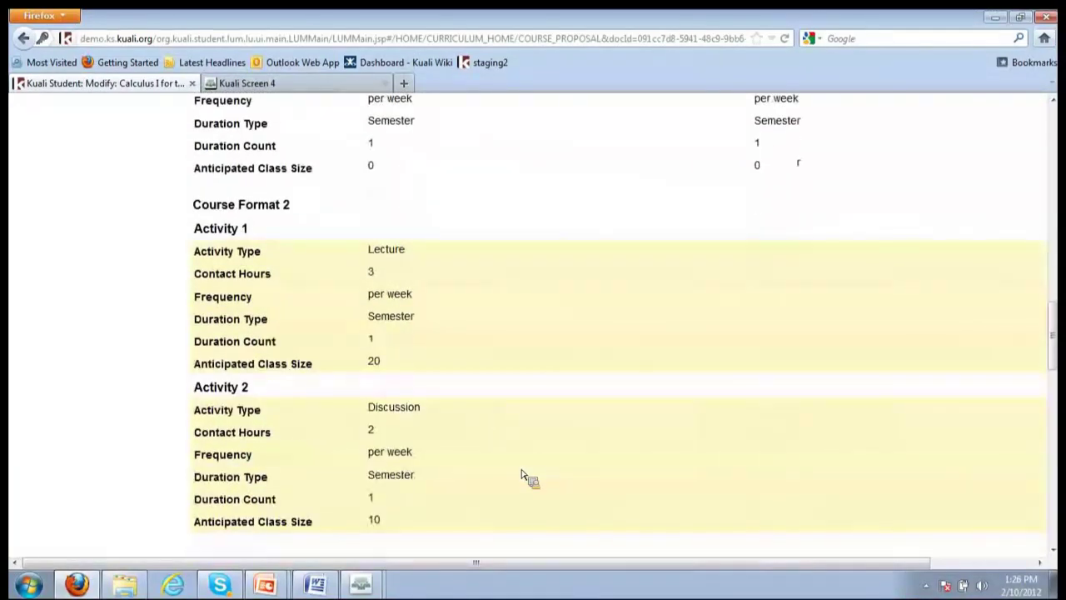
scroll(189, 285, "down", 6)
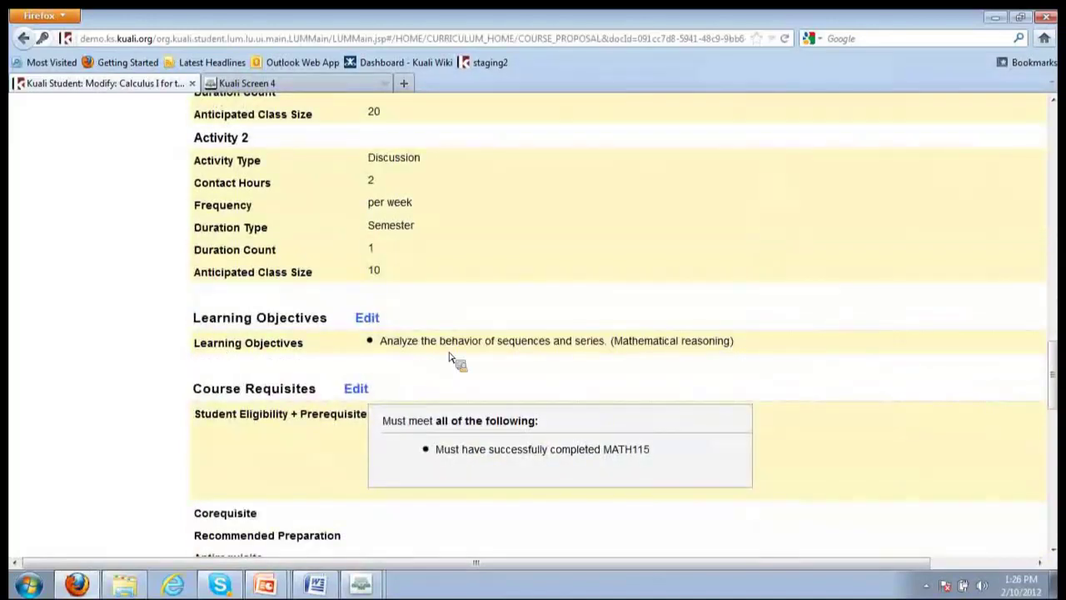
scroll(450, 454, "down", 2)
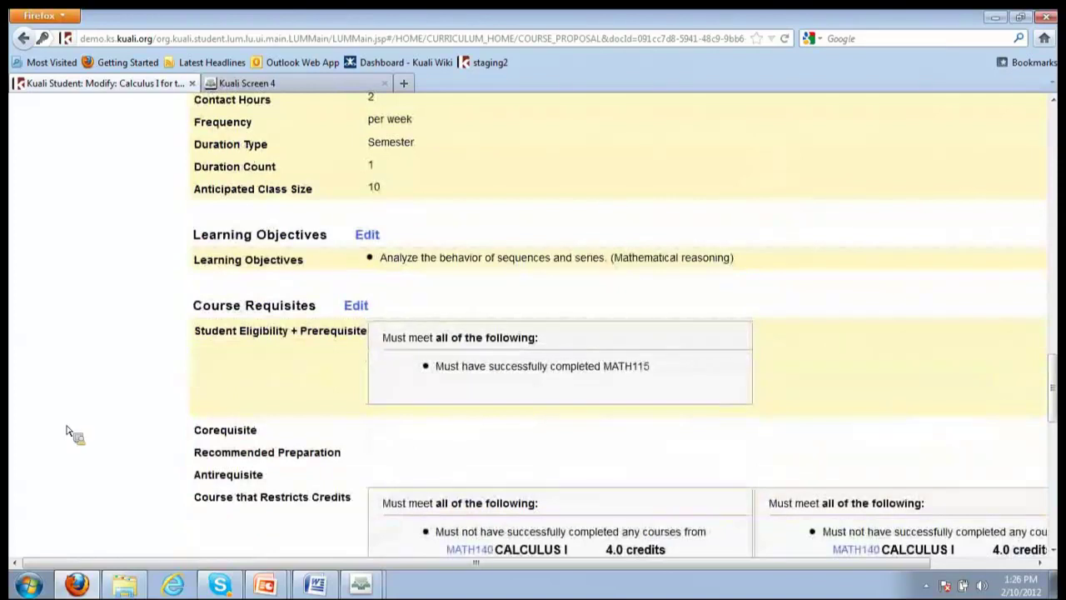
scroll(73, 433, "down", 4)
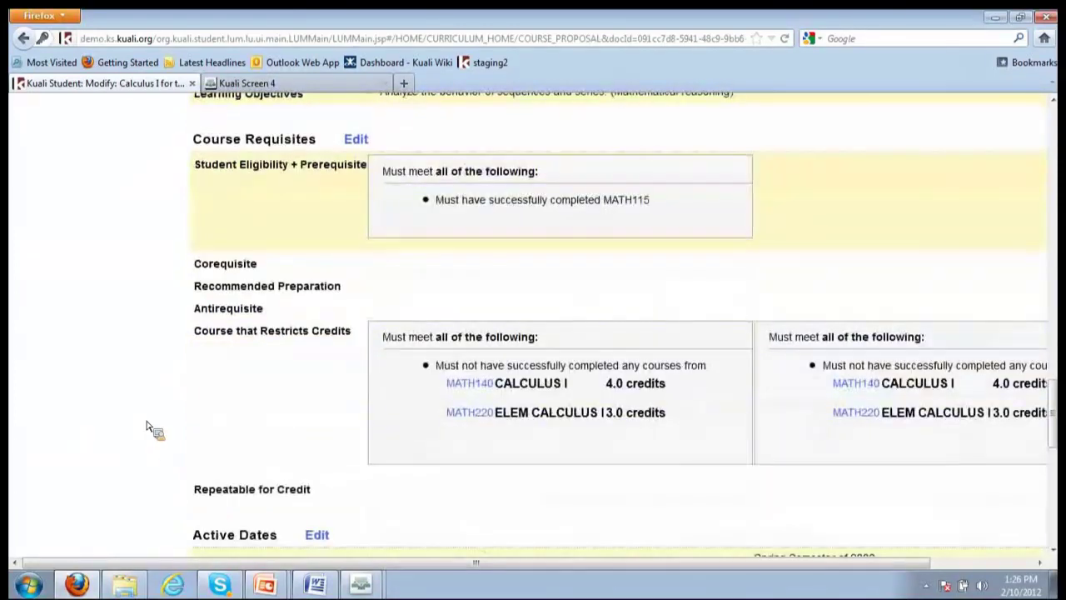
scroll(145, 429, "down", 5)
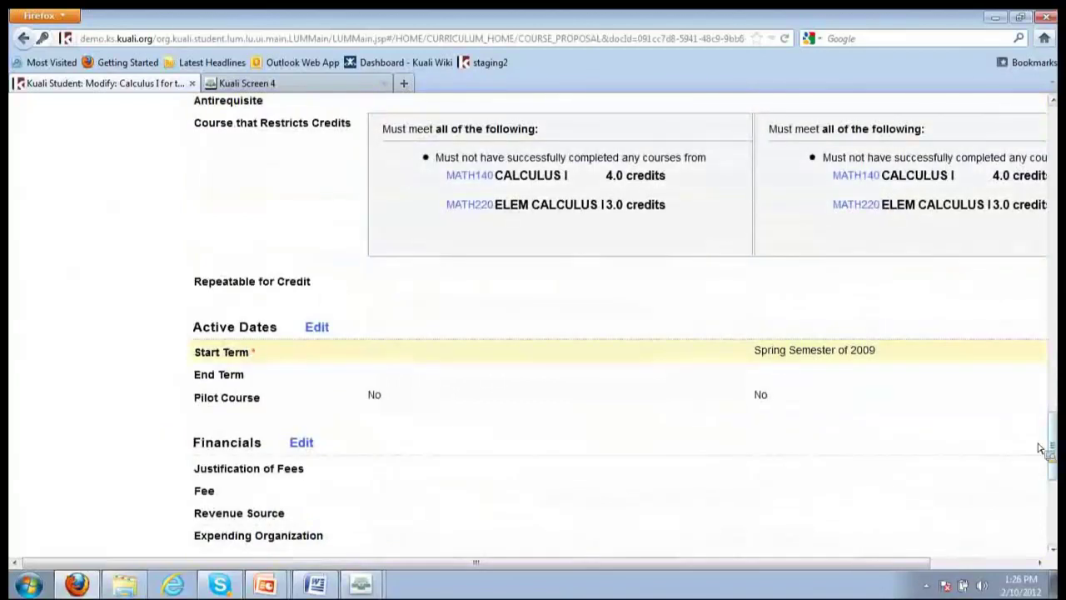
left_click_drag(1060, 467, 1056, 167)
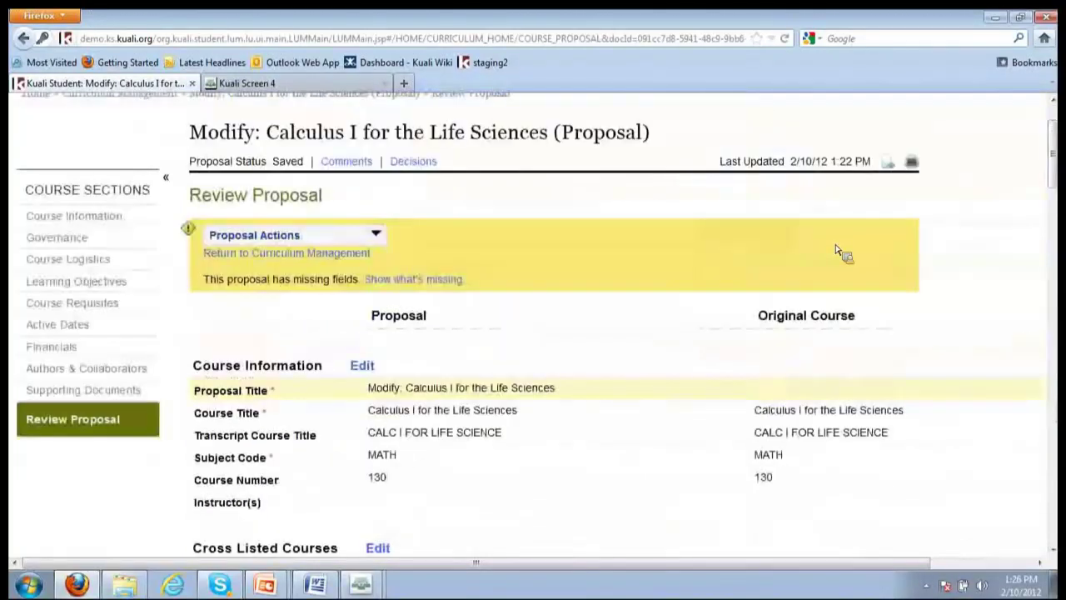
Show missing fields, then set the Active Dates start term to Fall Semester of 2013 and save
left_click(438, 283)
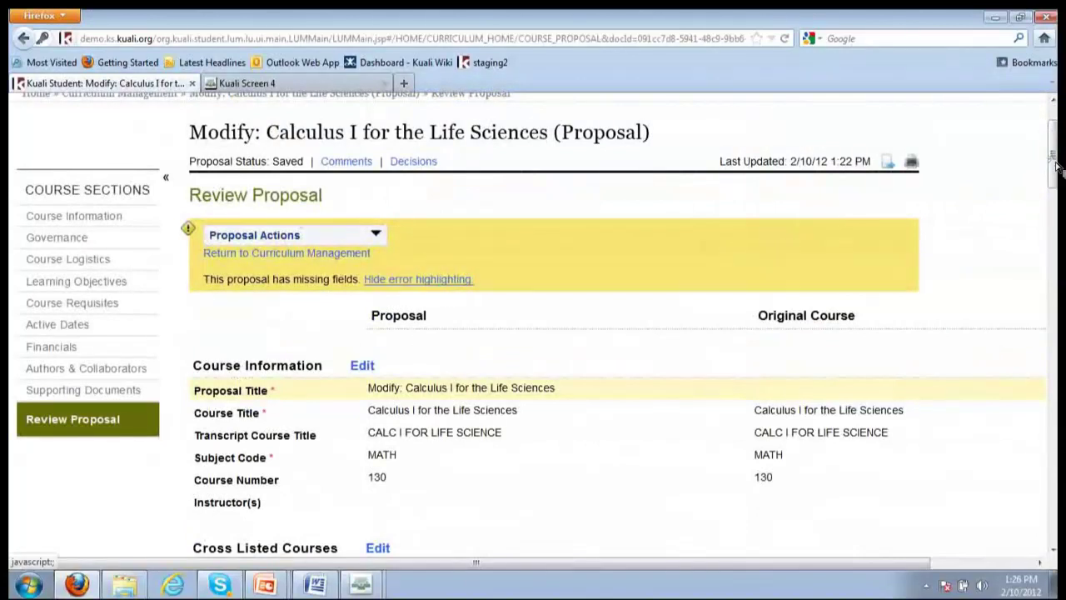
left_click_drag(1060, 242, 1060, 458)
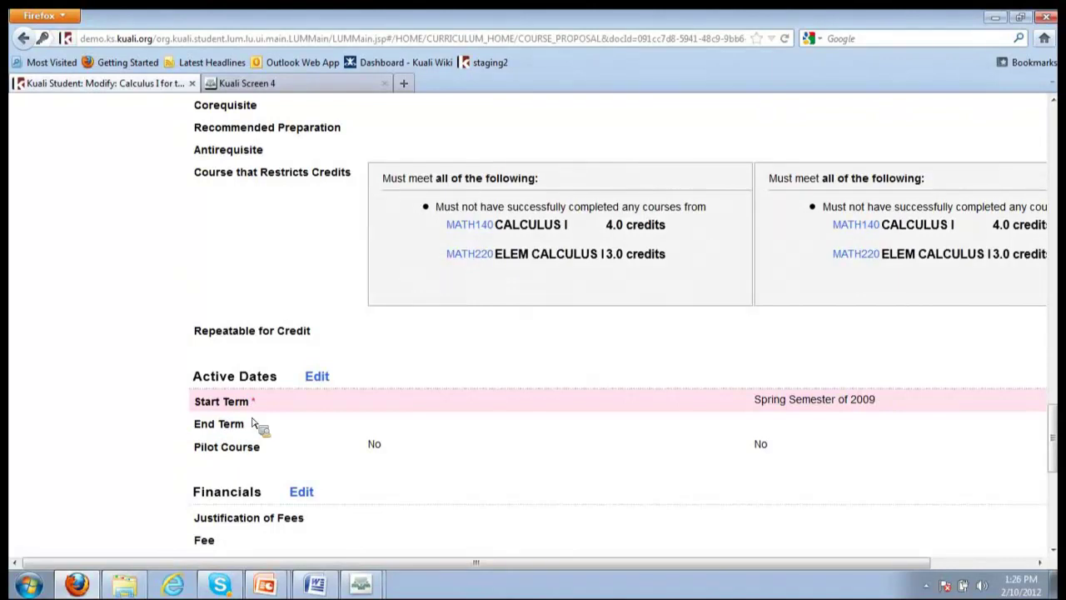
left_click(325, 377)
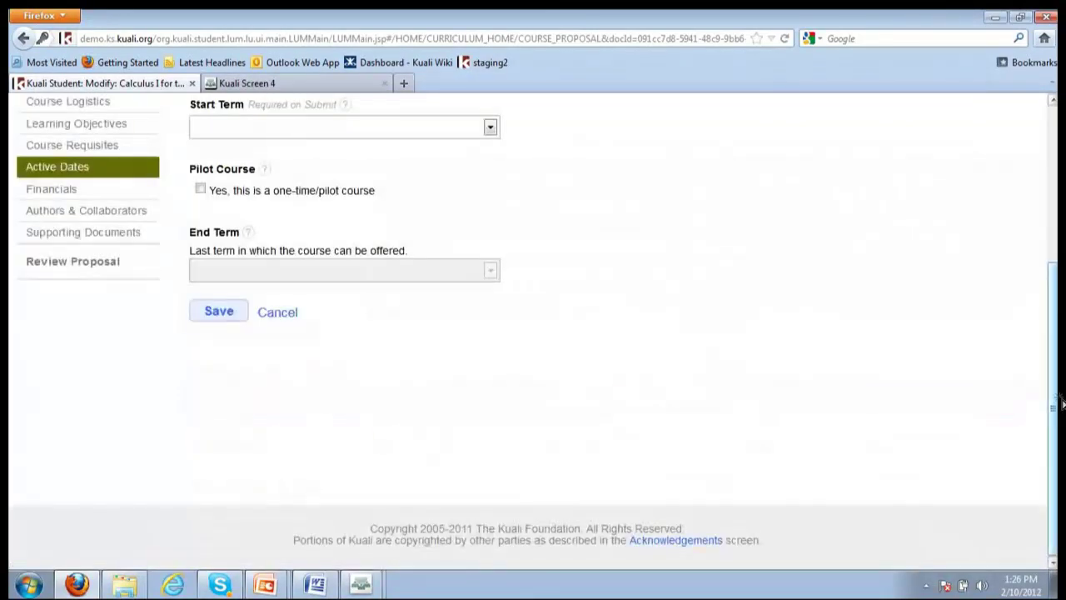
scroll(1057, 404, "up", 2)
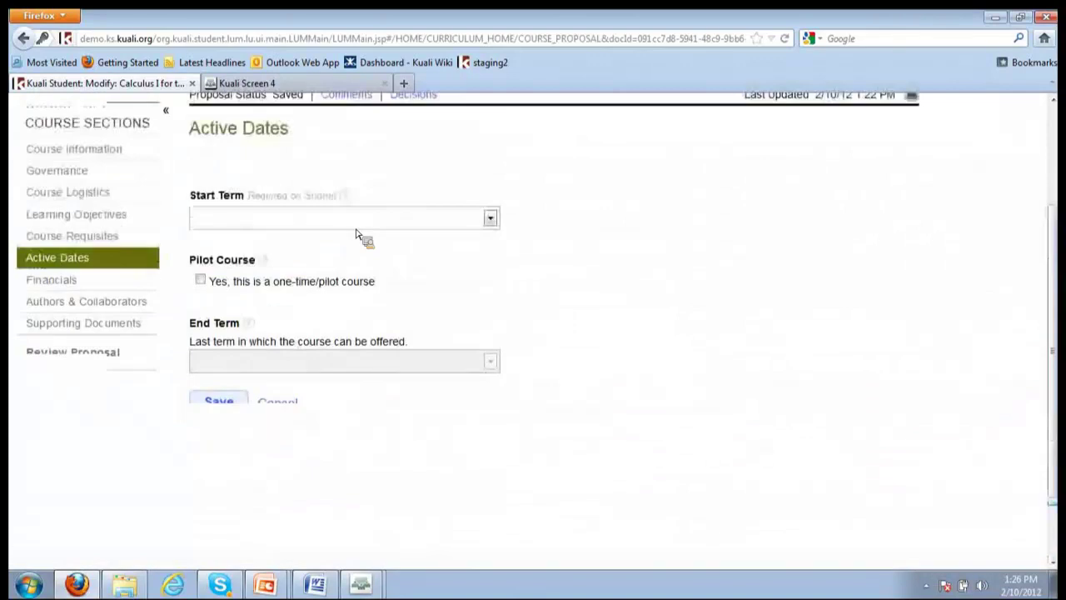
left_click(491, 219)
left_click_drag(498, 281, 505, 309)
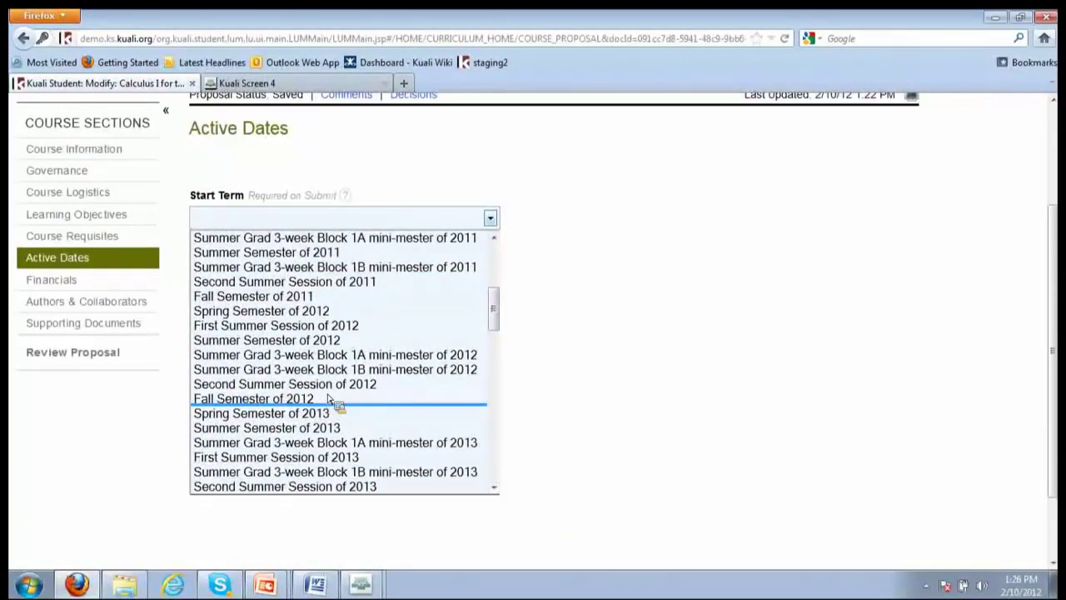
left_click_drag(494, 315, 498, 333)
left_click(348, 401)
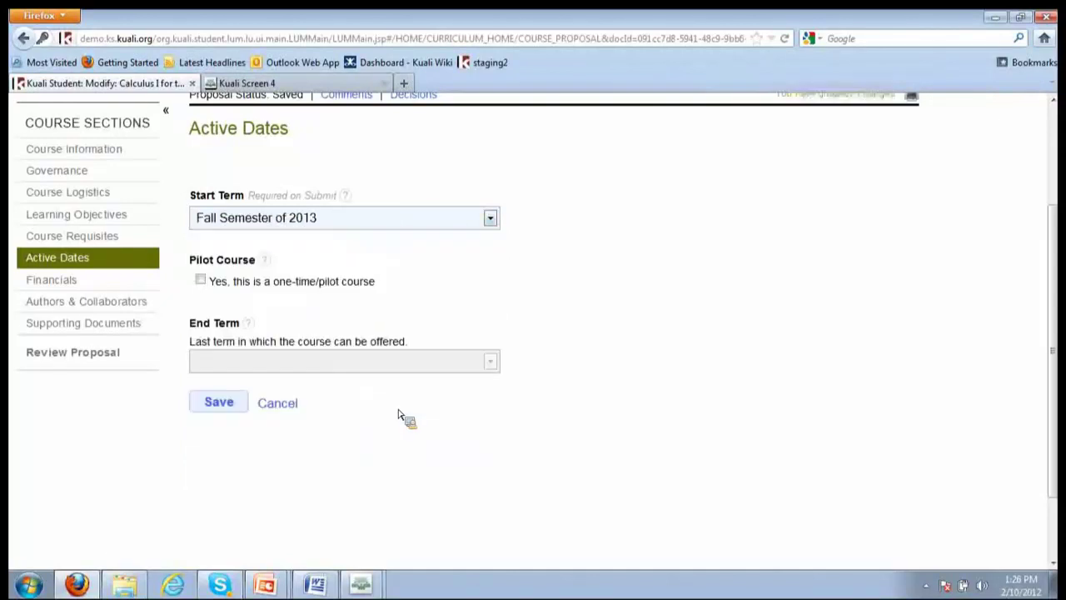
left_click(219, 402)
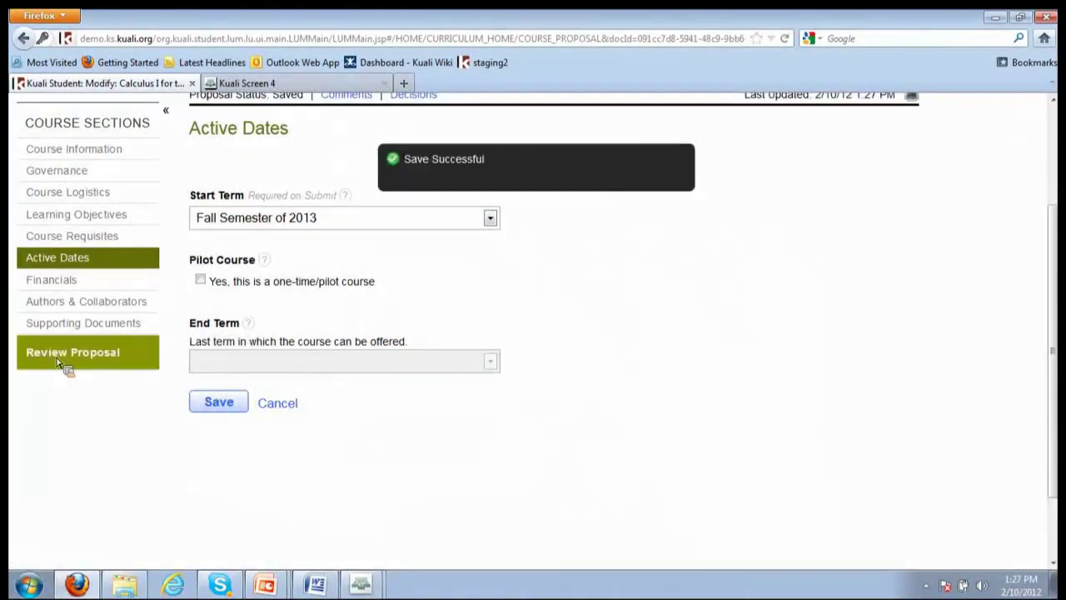
Submit the Calculus I for the Life Sciences proposal to workflow from the Review Proposal page
left_click(64, 360)
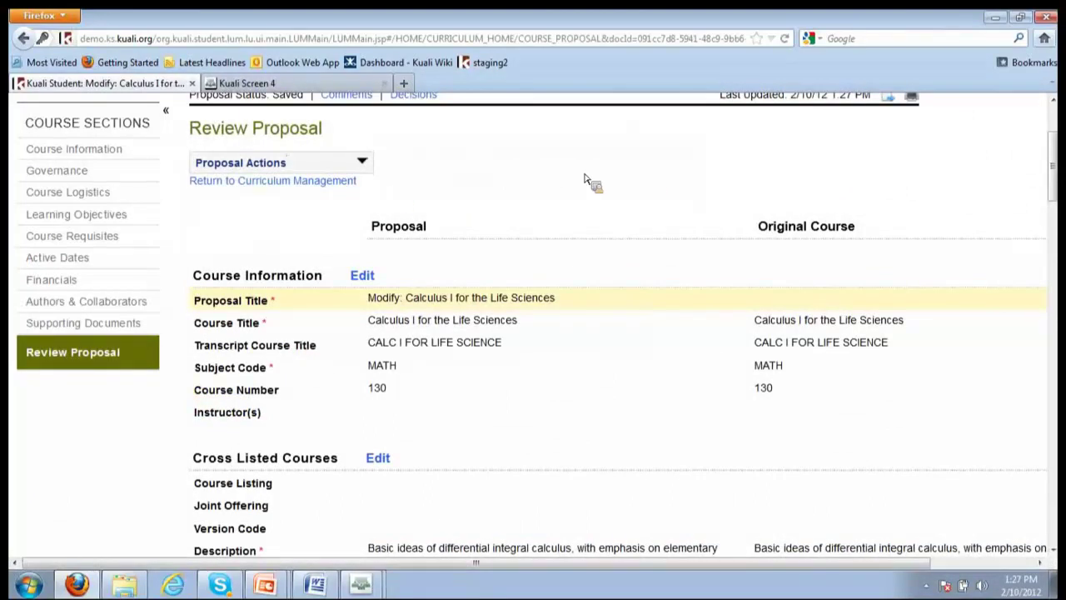
left_click(362, 163)
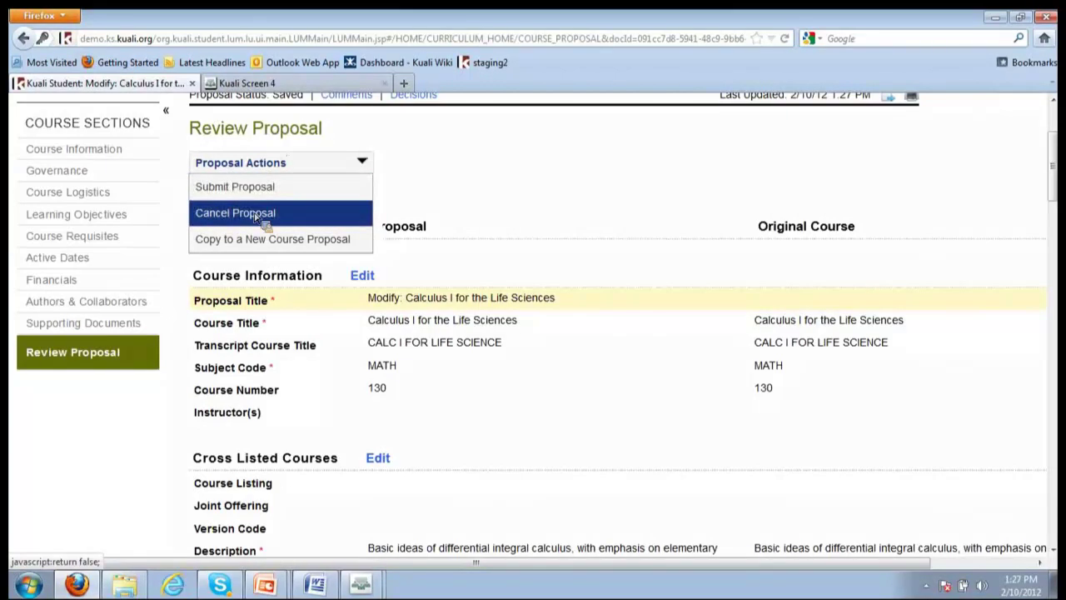
left_click(574, 194)
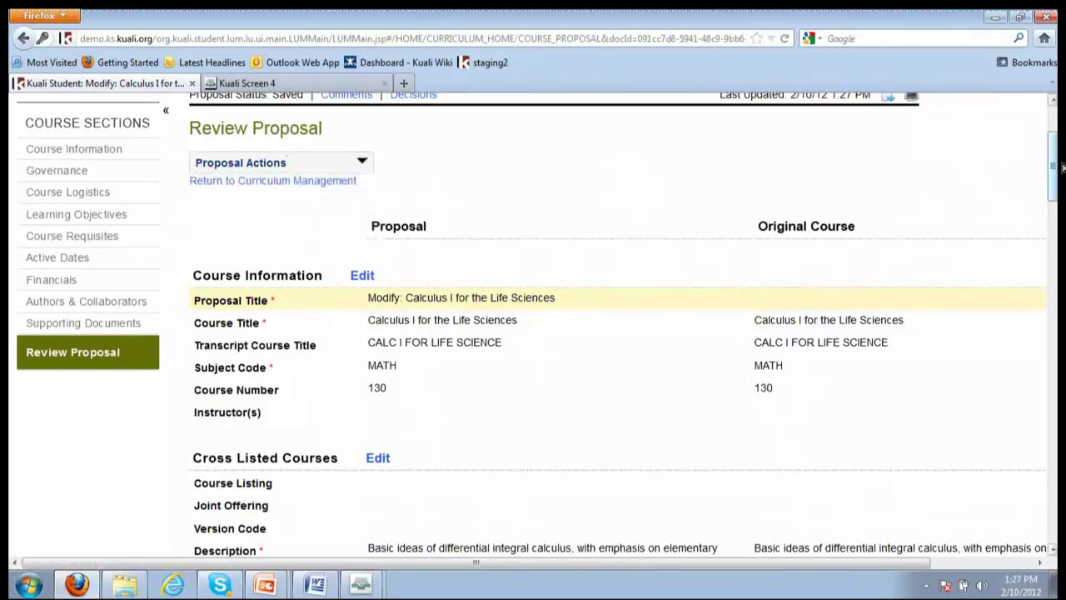
mouse_move(1061, 167)
left_mouse_down()
mouse_move(1058, 237)
mouse_move(1063, 163)
left_mouse_up()
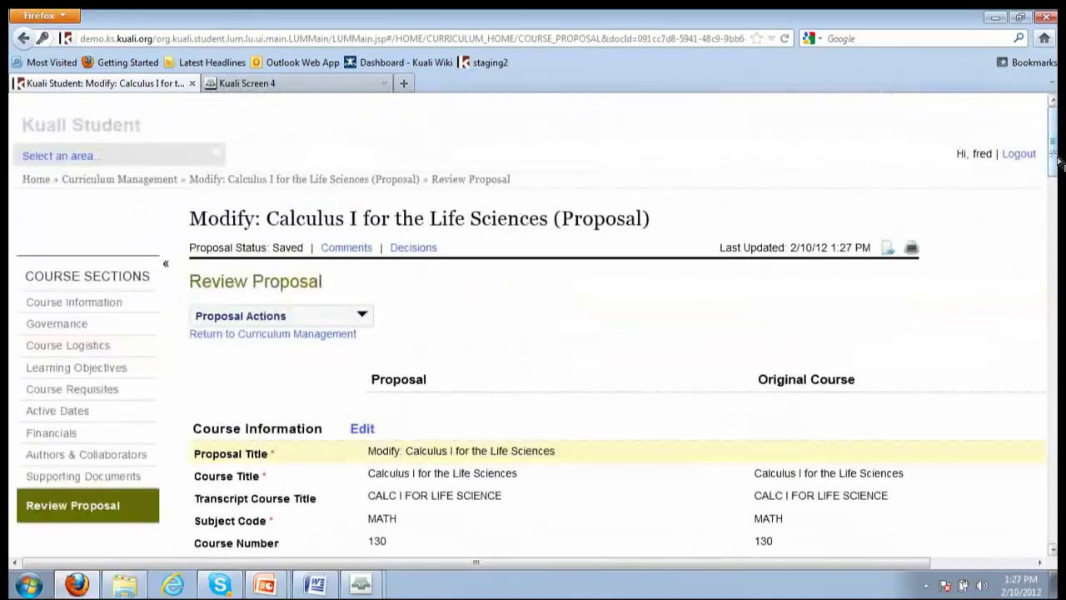
left_click(282, 322)
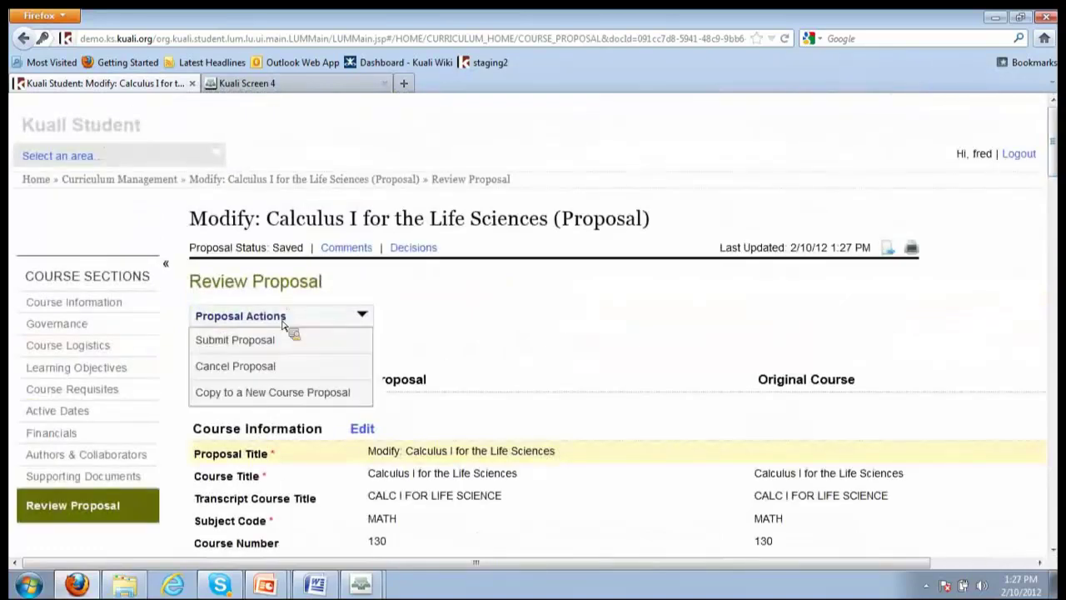
left_click(253, 349)
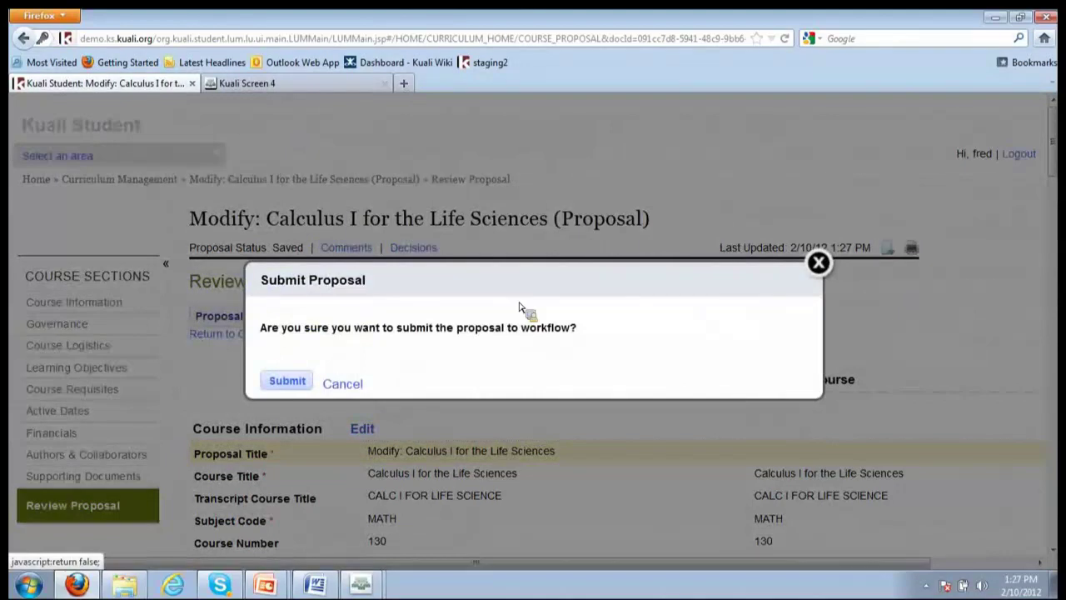
left_click(283, 381)
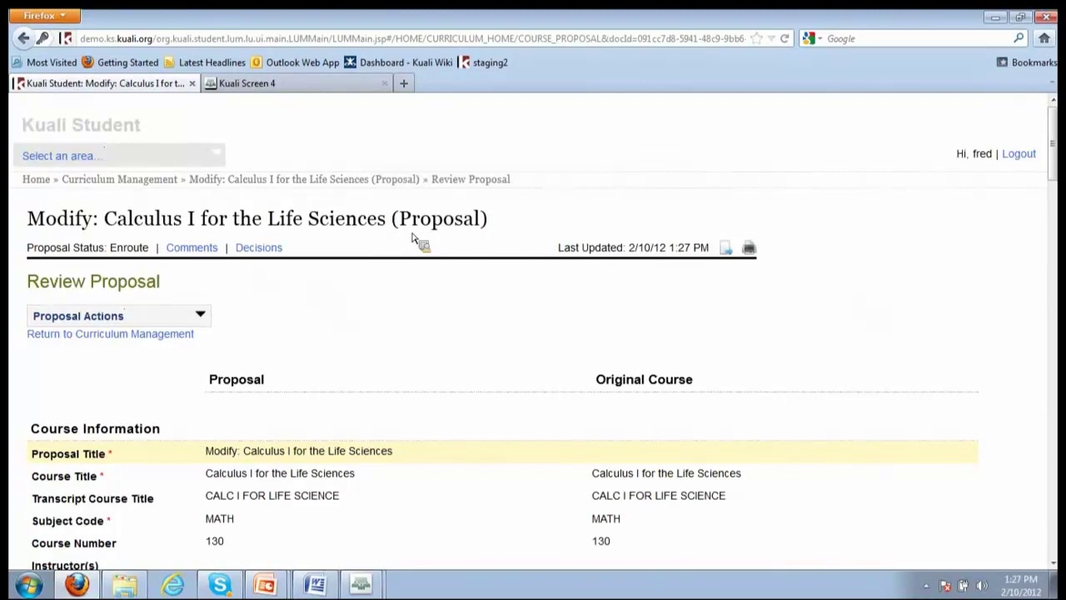
left_click(215, 151)
Search workflow documents and open document 3154's route log to view its future action requests
left_click(67, 258)
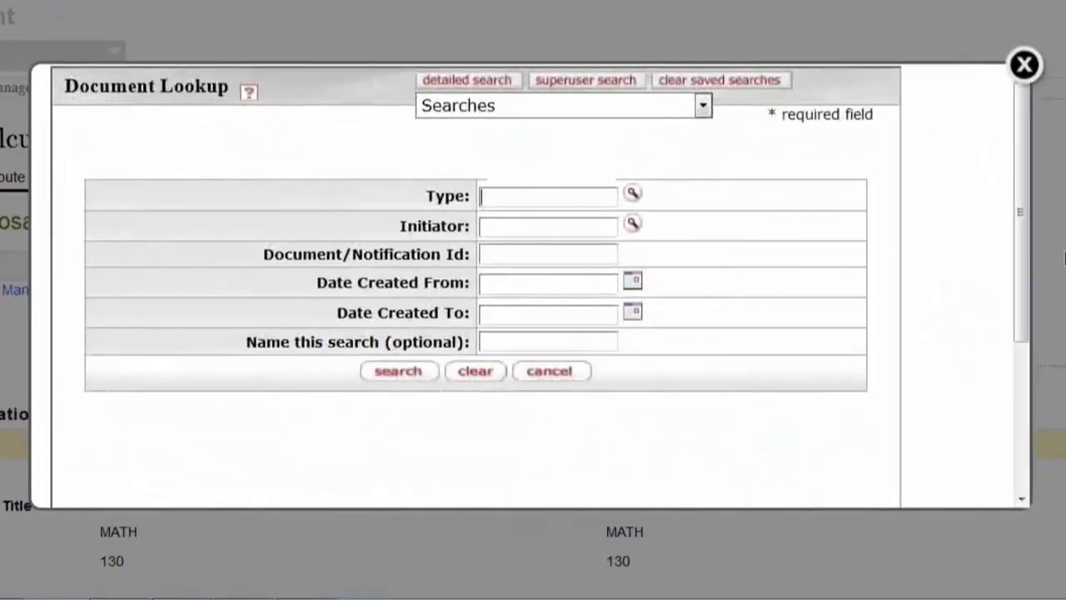
left_click(398, 371)
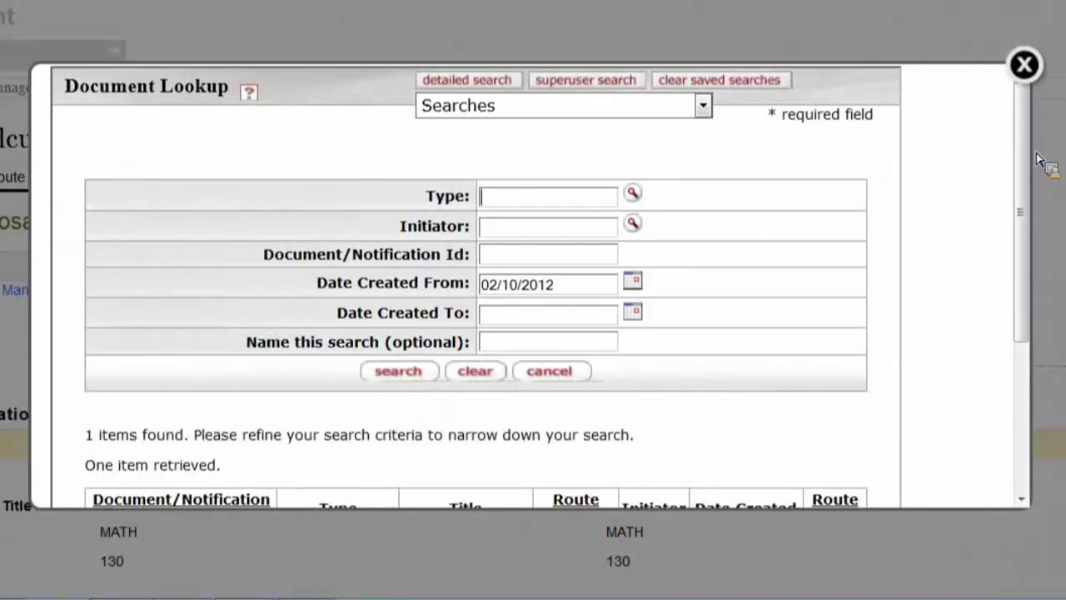
left_click_drag(1027, 131, 1031, 286)
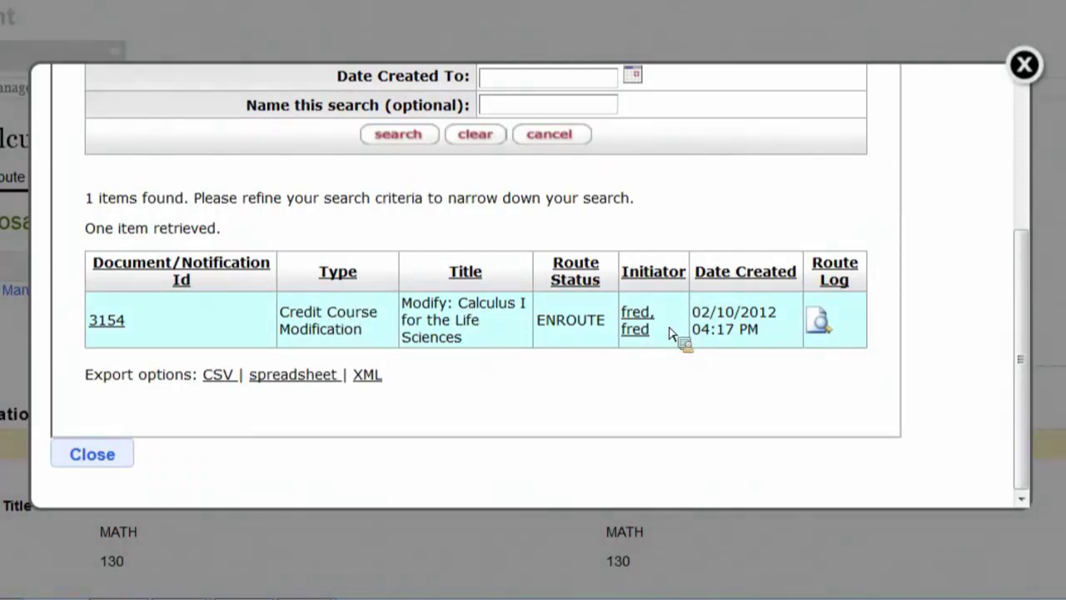
left_click(819, 329)
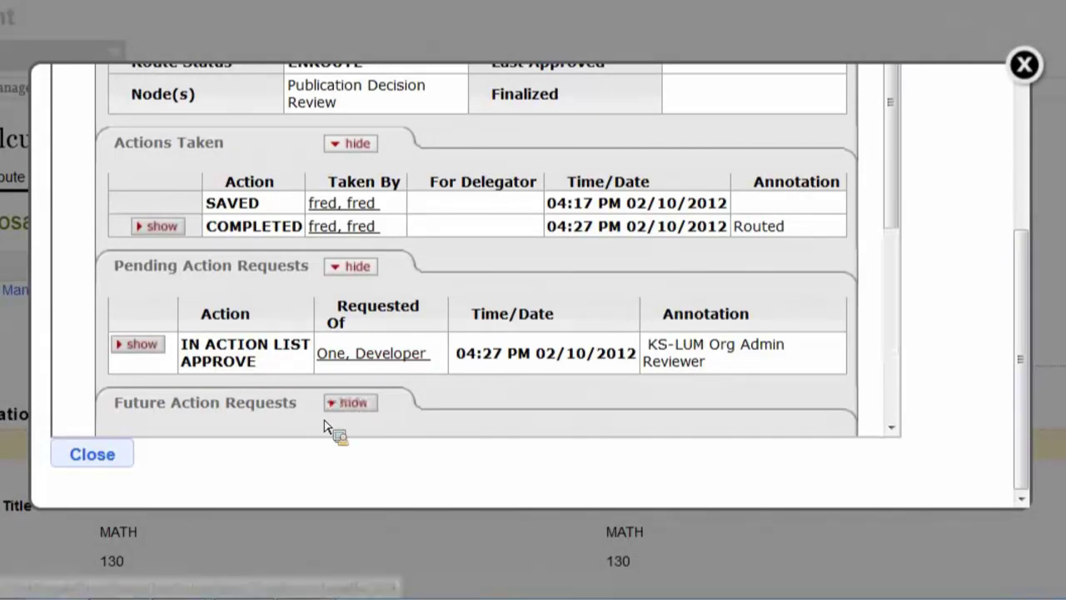
left_click_drag(898, 168, 905, 321)
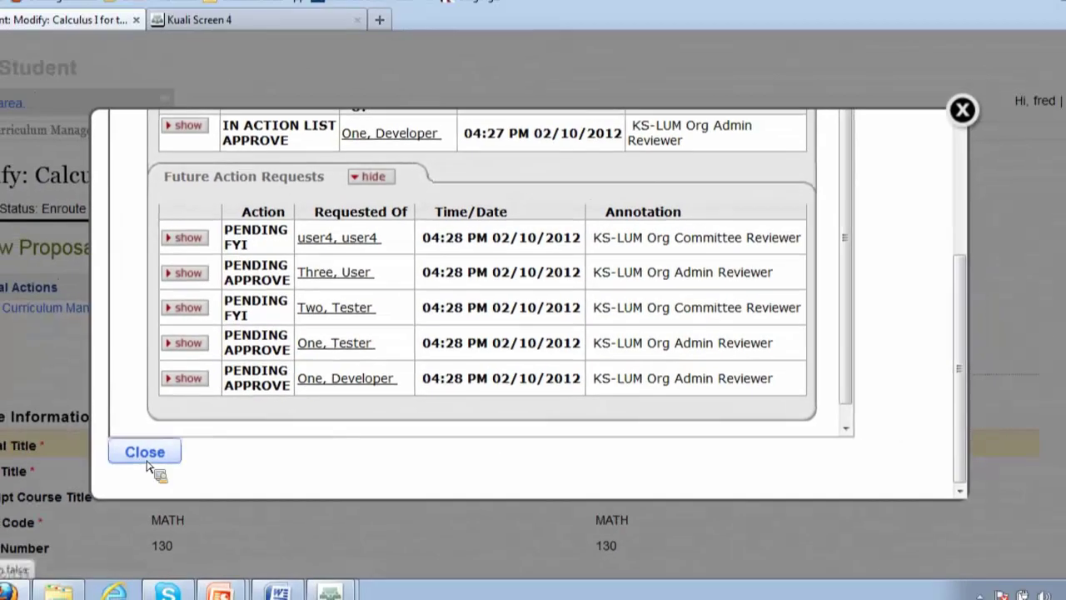
Close the route log, log out, and log back in with the reviewer's username and password
left_click(95, 460)
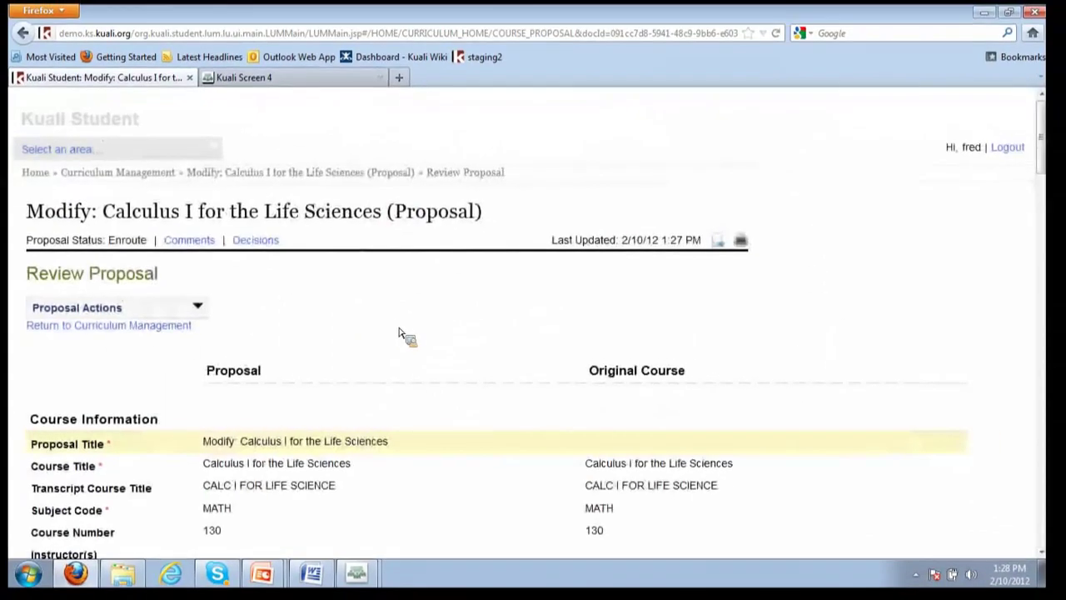
left_click(1013, 148)
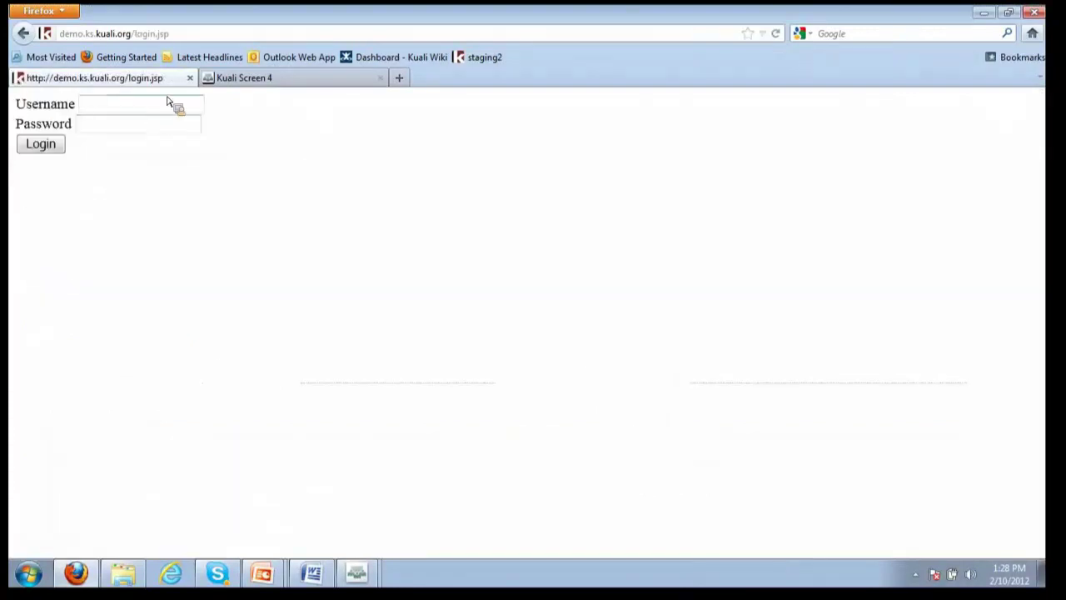
type("ae")
type("v1")
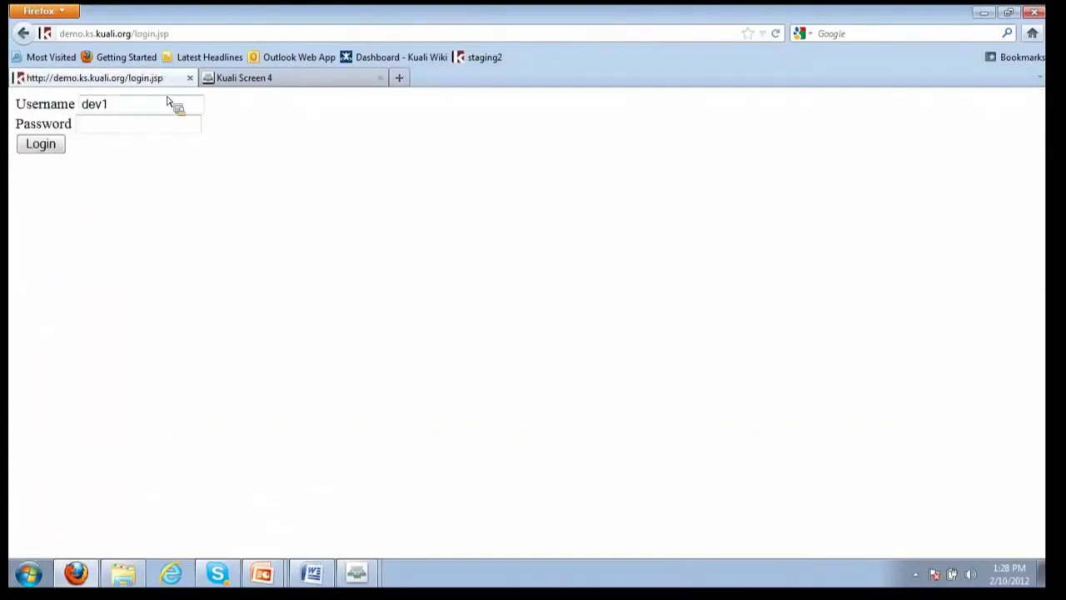
key("Tab")
type("dev1")
key("Return")
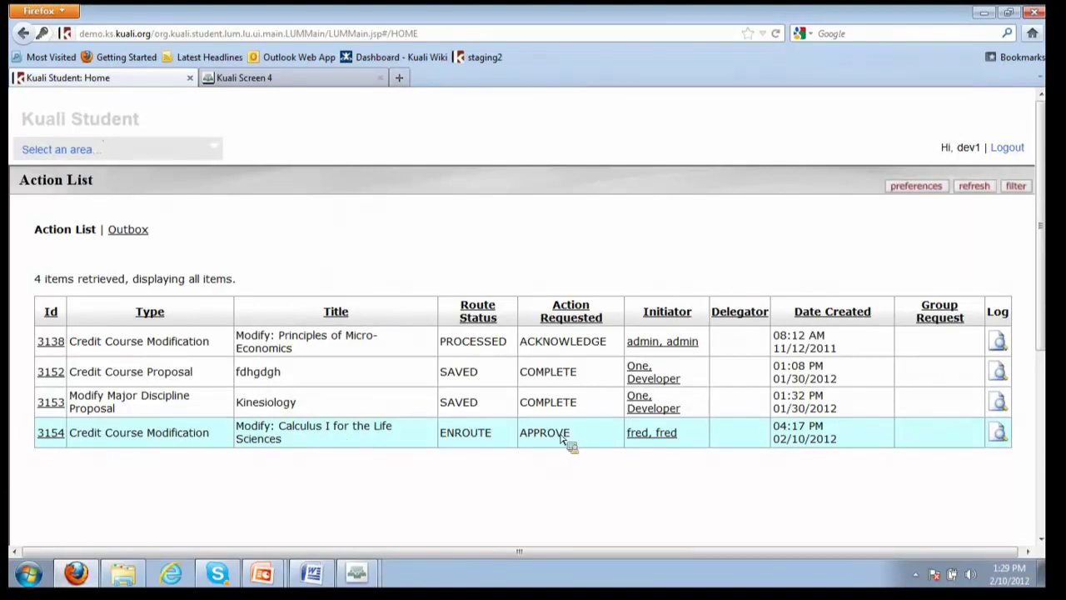
Open document 3154 from the Action List and scroll through its Enroute Review Proposal summary
left_click(64, 445)
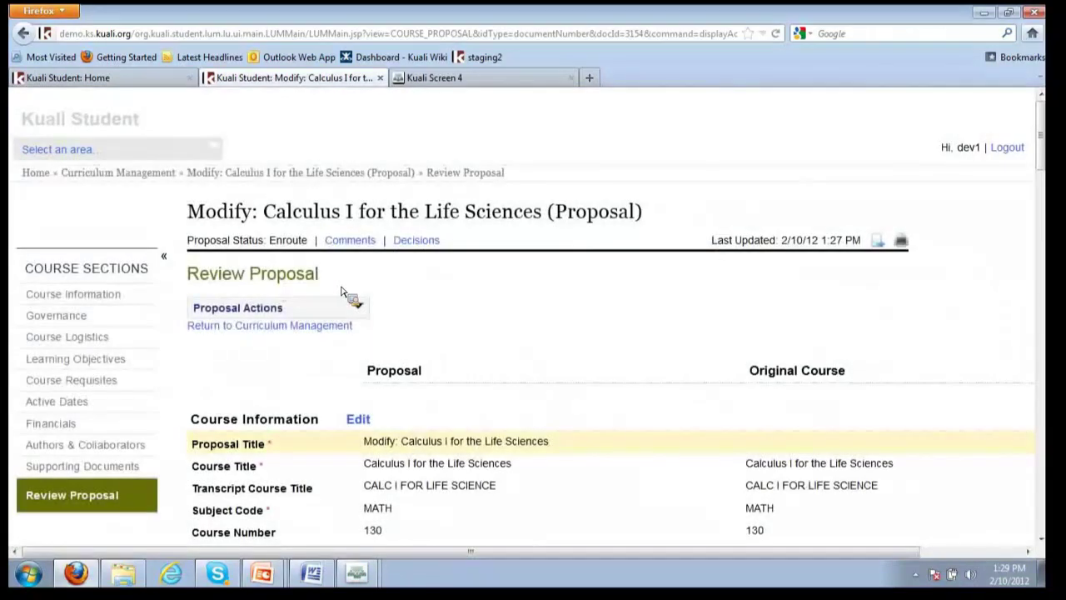
scroll(745, 379, "down", 3)
scroll(745, 379, "down", 9)
scroll(581, 368, "down", 5)
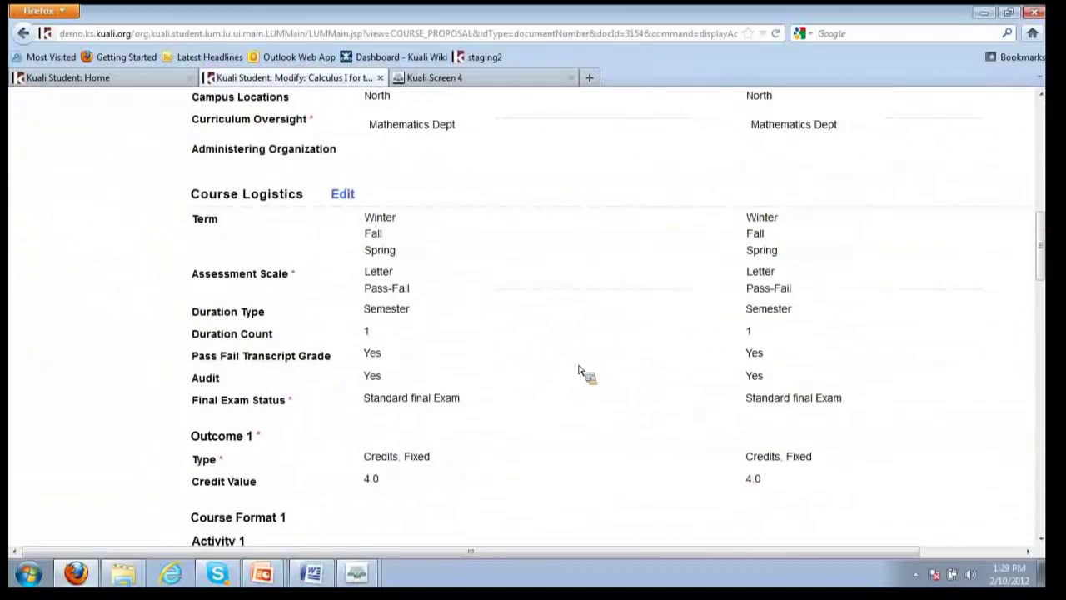
scroll(580, 370, "down", 5)
scroll(579, 369, "up", 20)
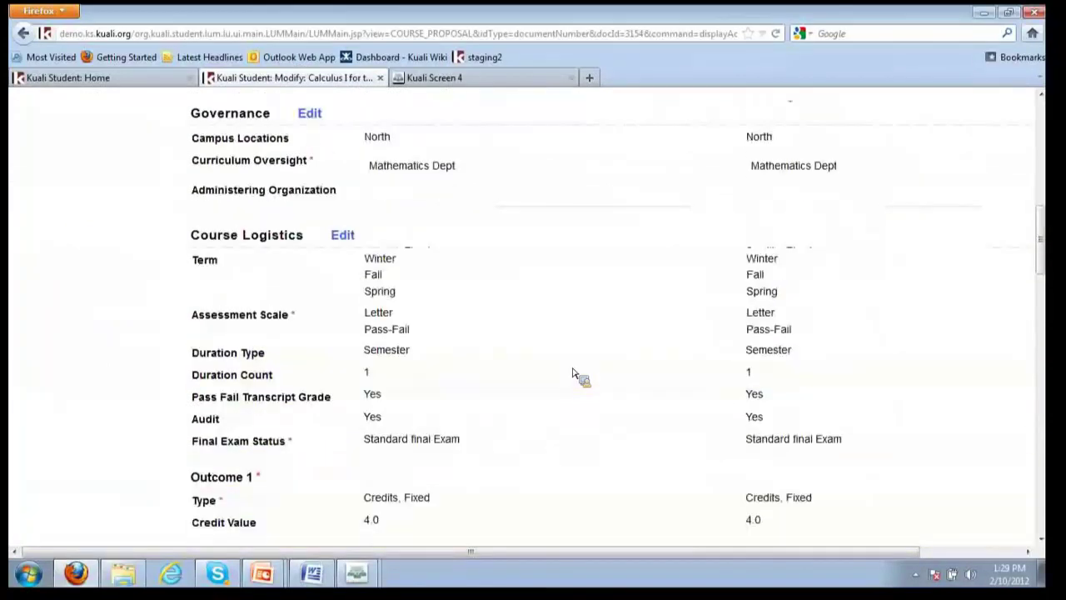
scroll(572, 368, "up", 4)
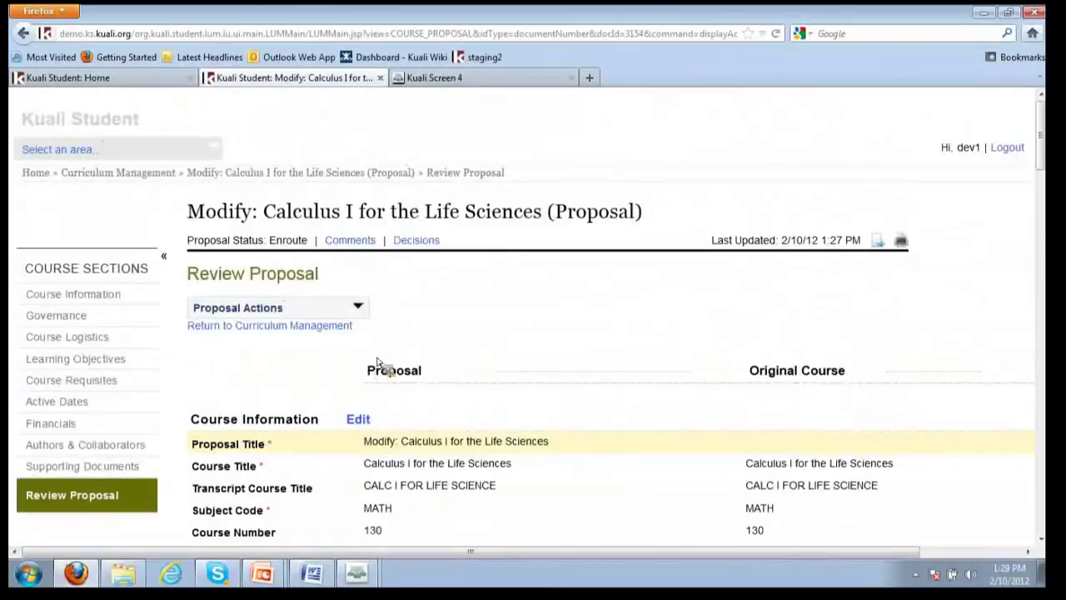
scroll(417, 436, "down", 19)
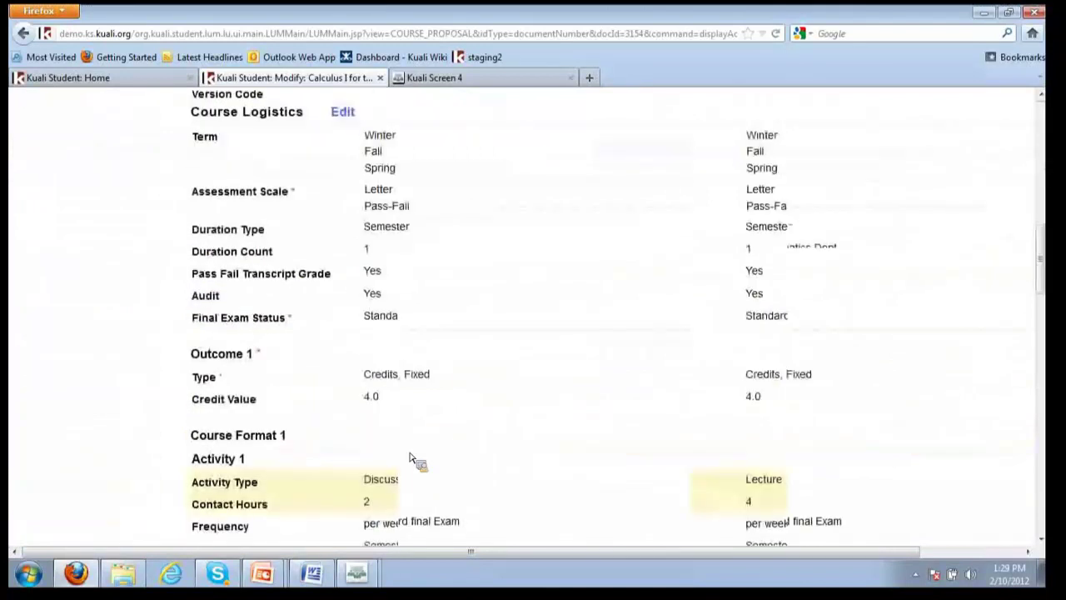
scroll(417, 450, "down", 10)
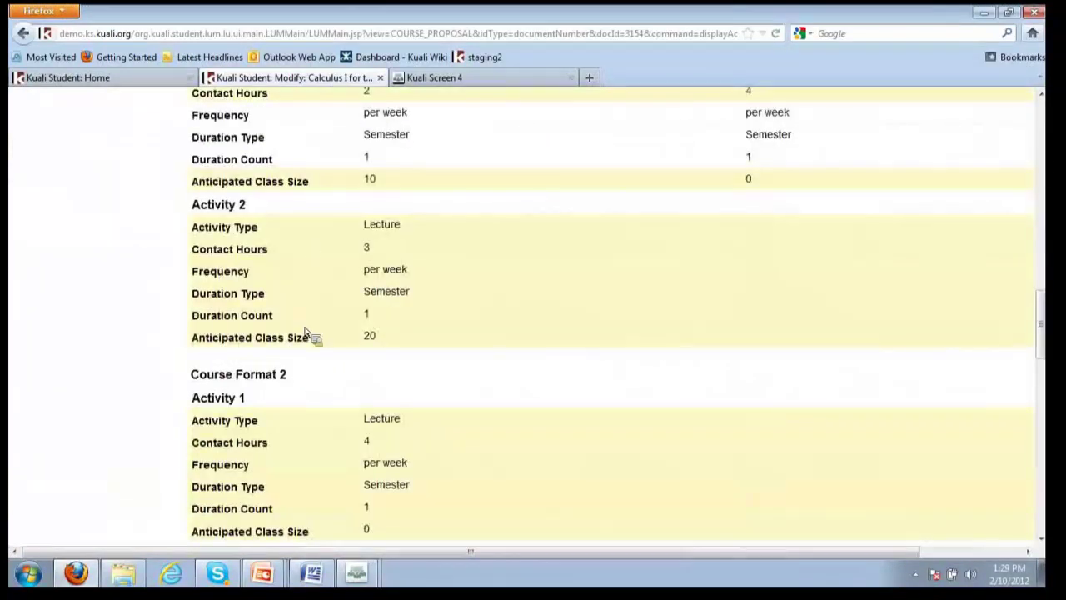
scroll(308, 349, "down", 4)
scroll(352, 333, "down", 3)
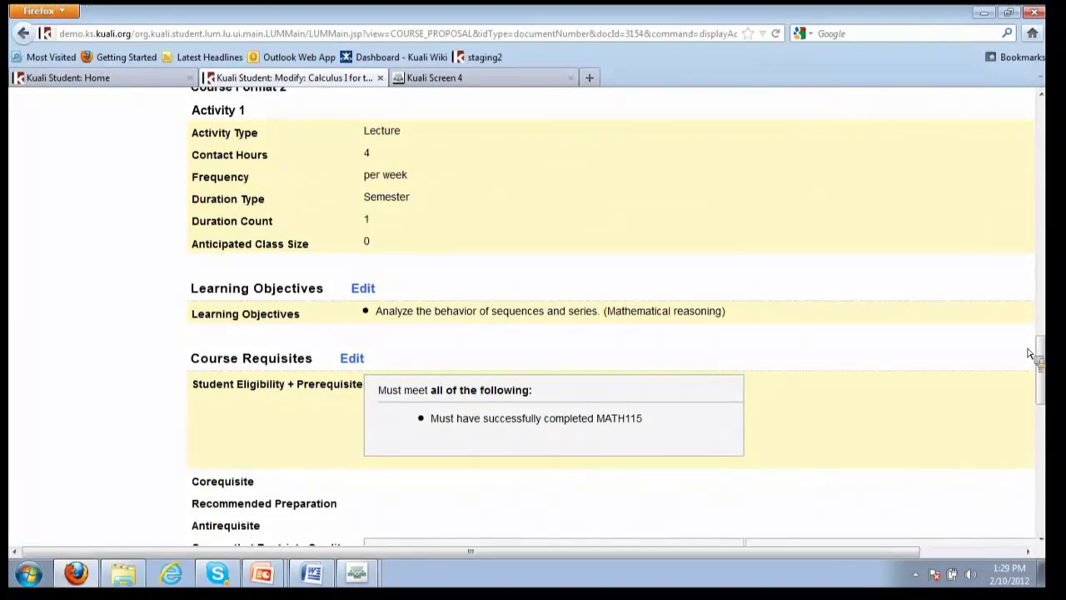
left_click_drag(1041, 357, 1051, 108)
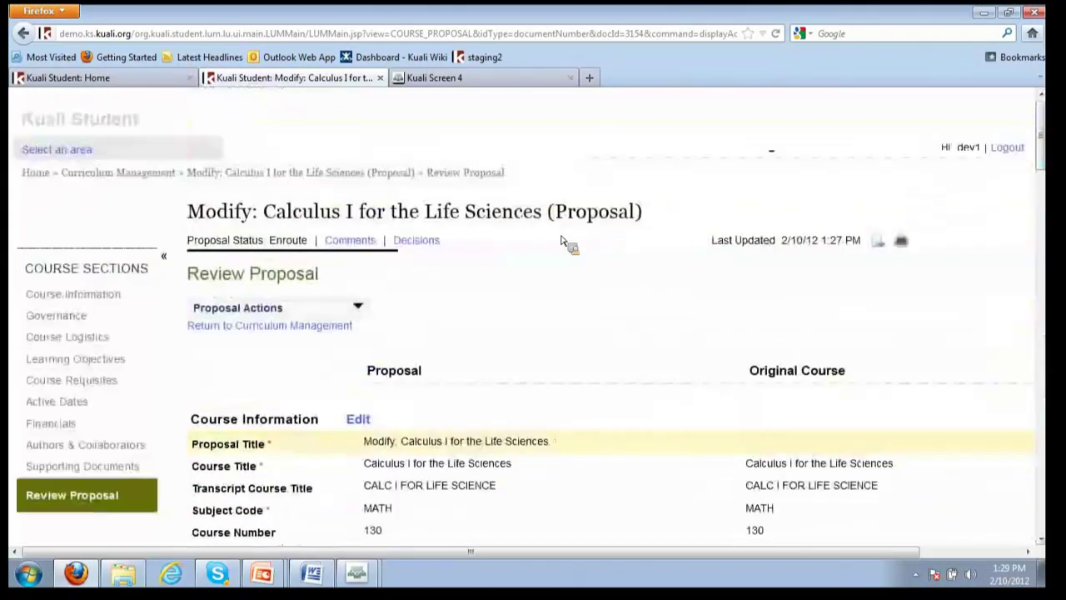
Run Dependency Analysis on MATH130, revealing three BSCI prerequisite courses and a GEOG476 corequisite
left_click(125, 173)
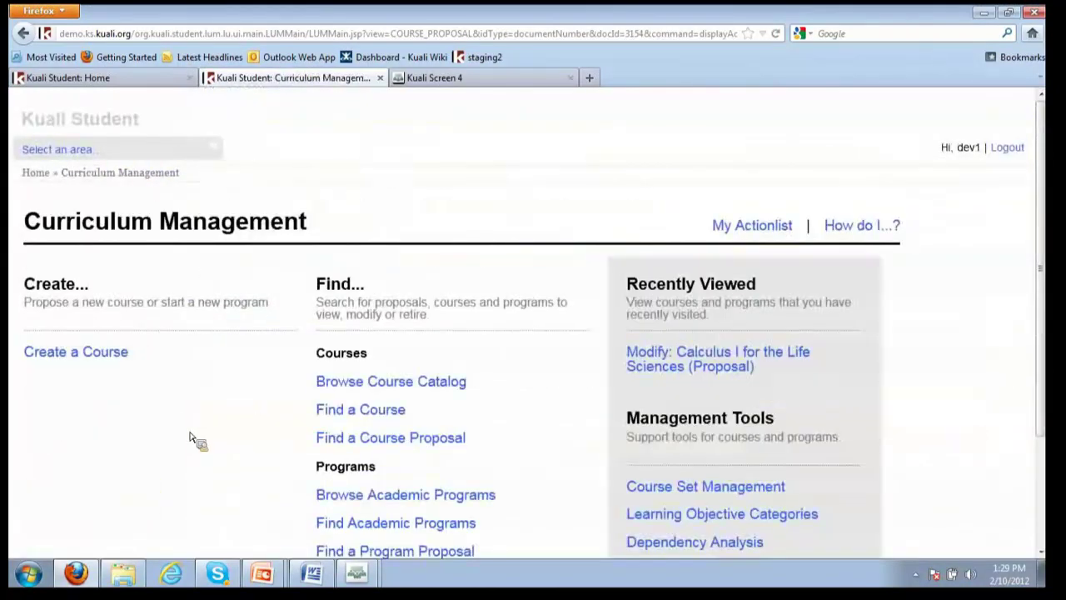
scroll(241, 429, "down", 1)
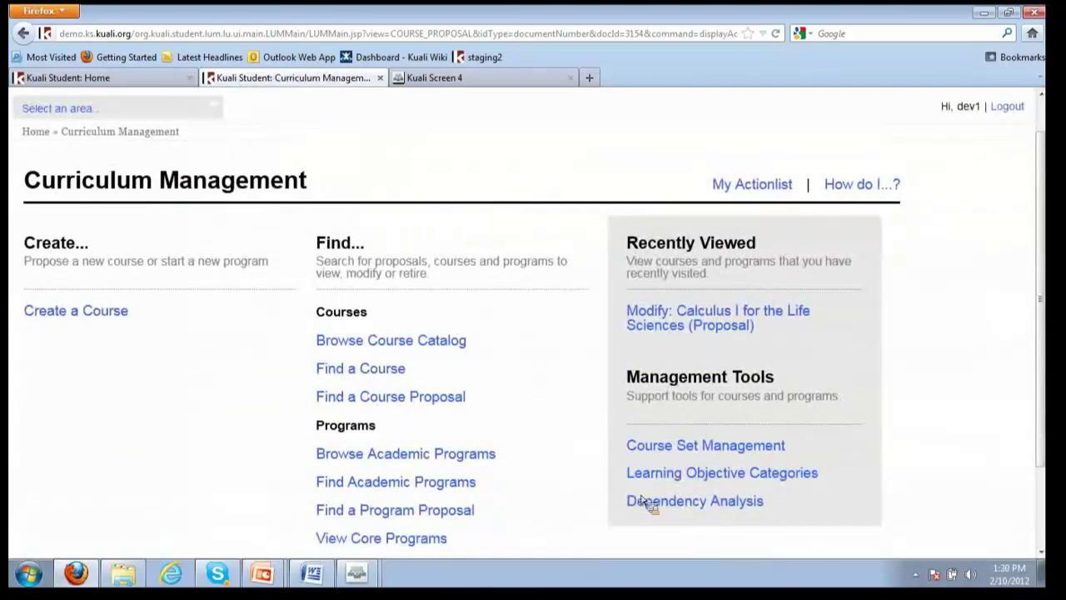
left_click(733, 506)
left_click(73, 259)
type("math130")
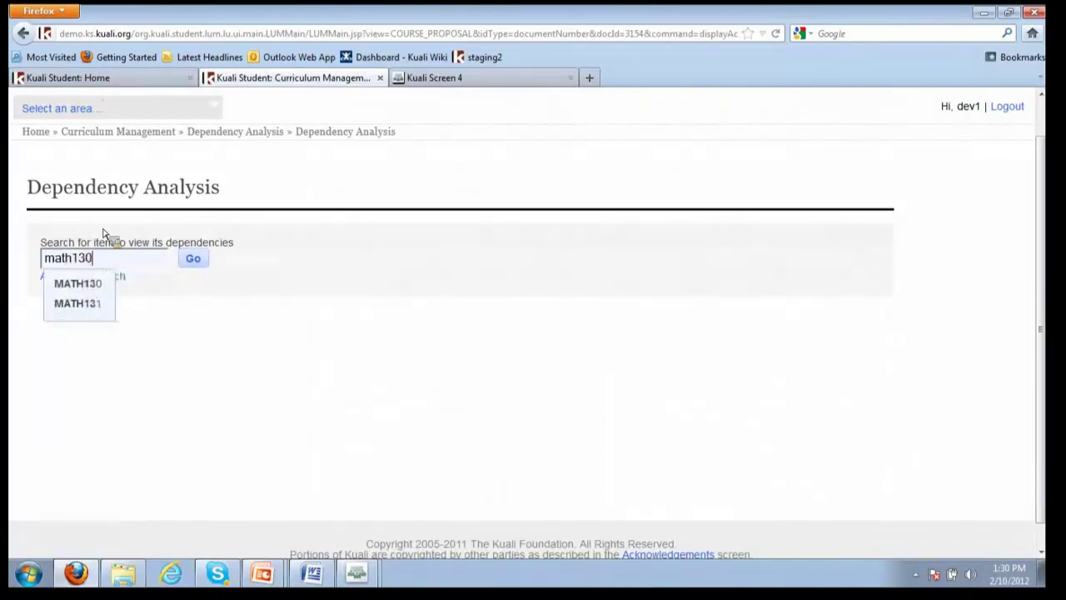
left_click(77, 284)
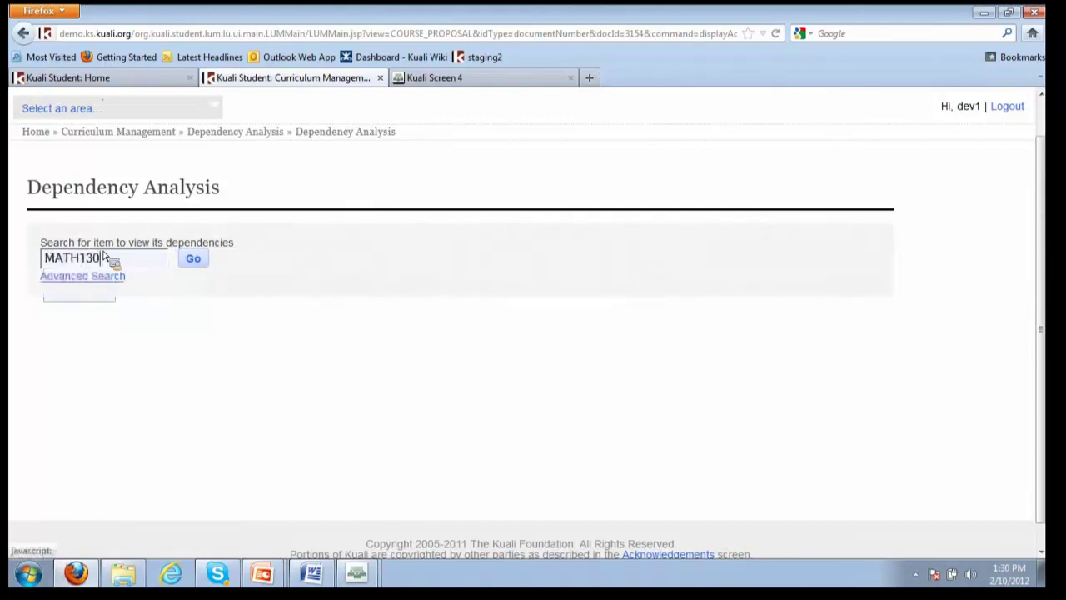
left_click(193, 259)
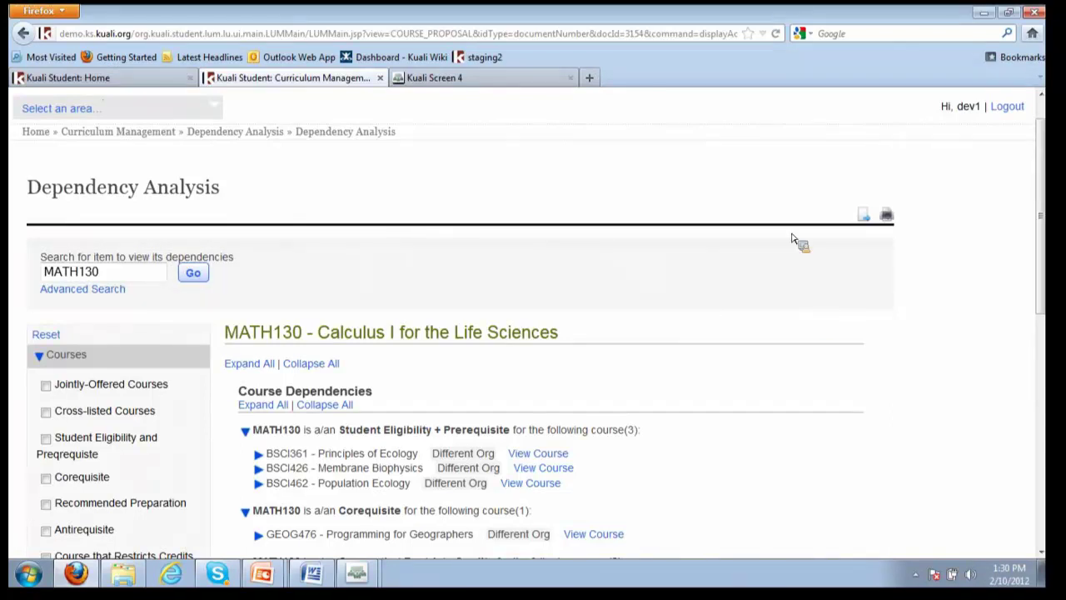
left_click_drag(1050, 160, 952, 261)
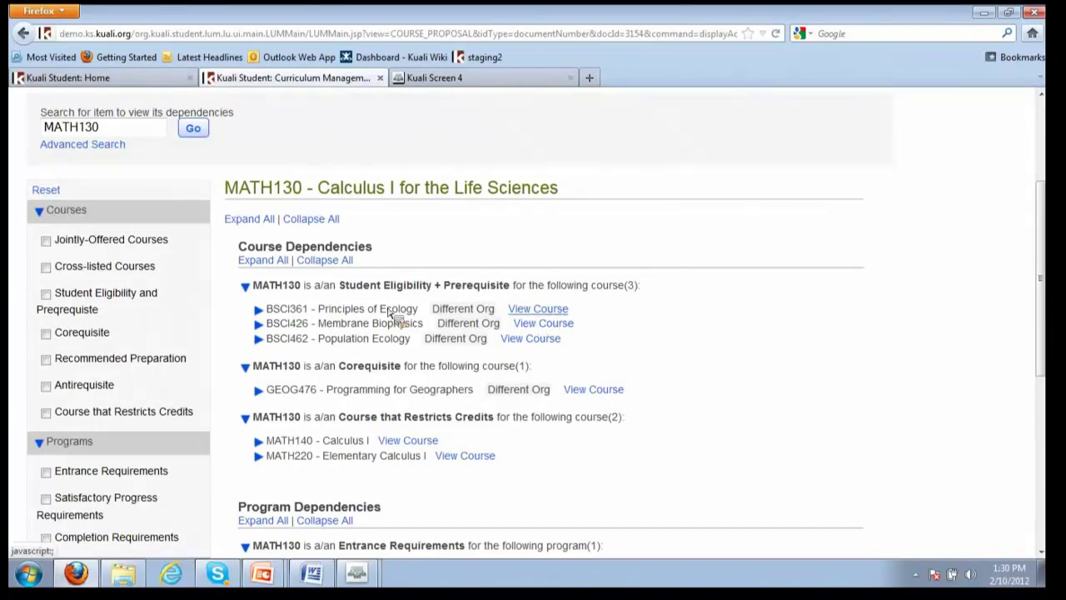
left_click(259, 311)
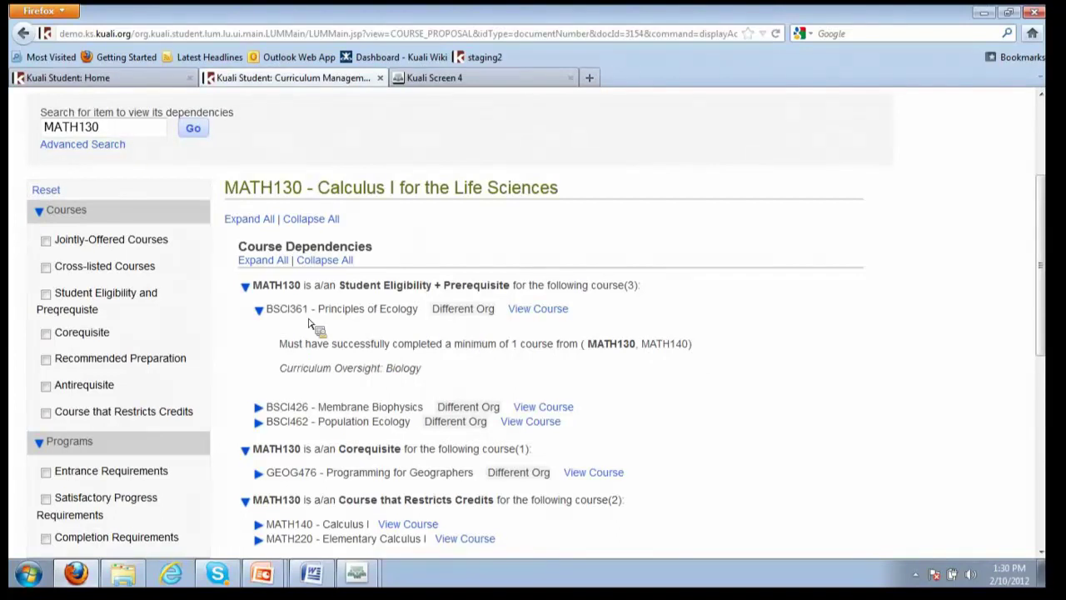
left_click(258, 311)
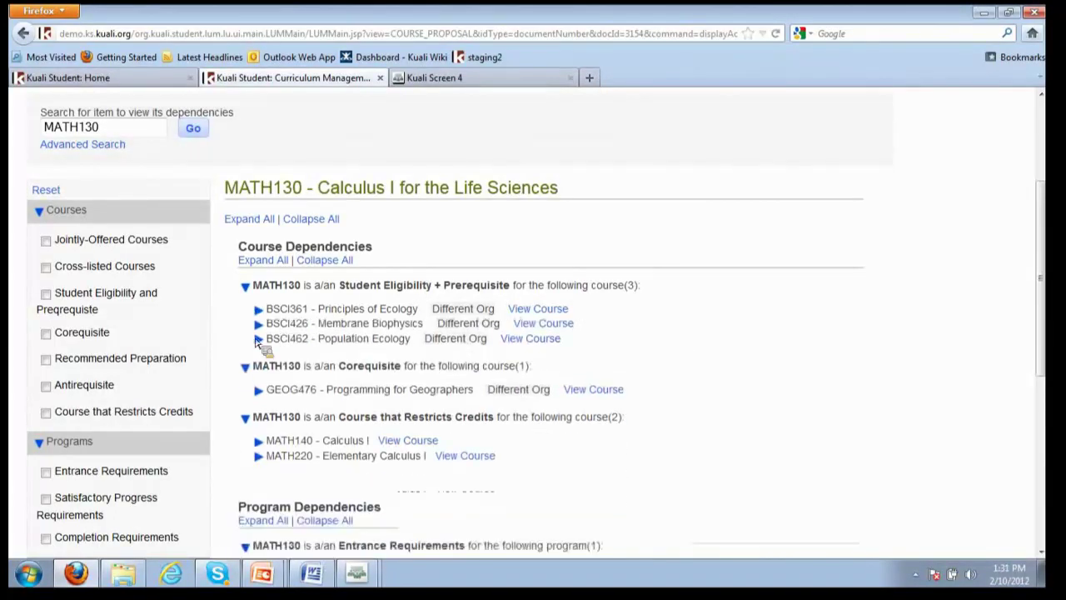
left_click(259, 325)
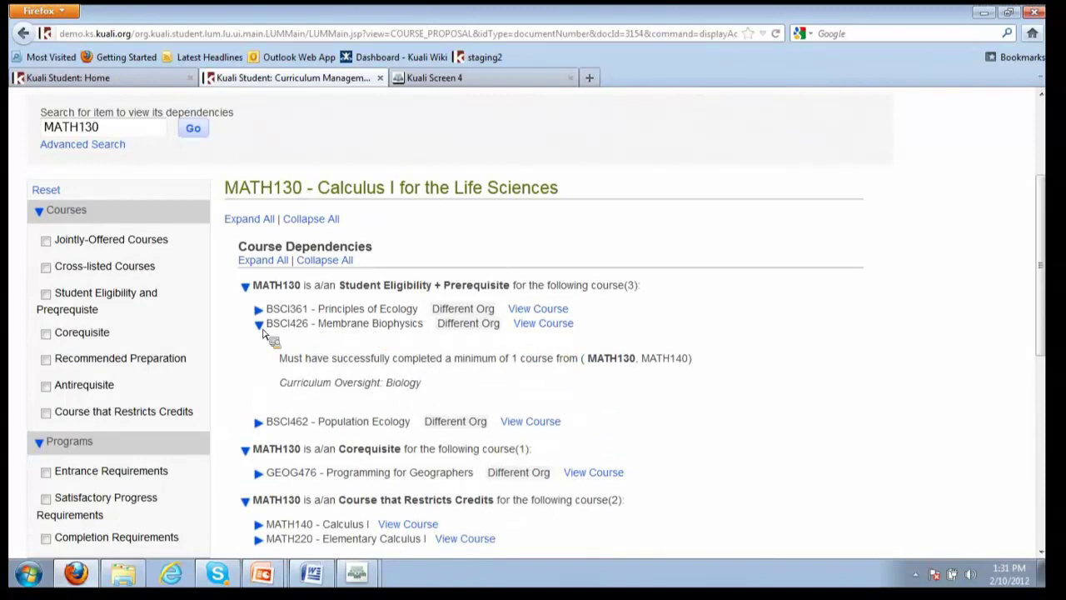
left_click(479, 360)
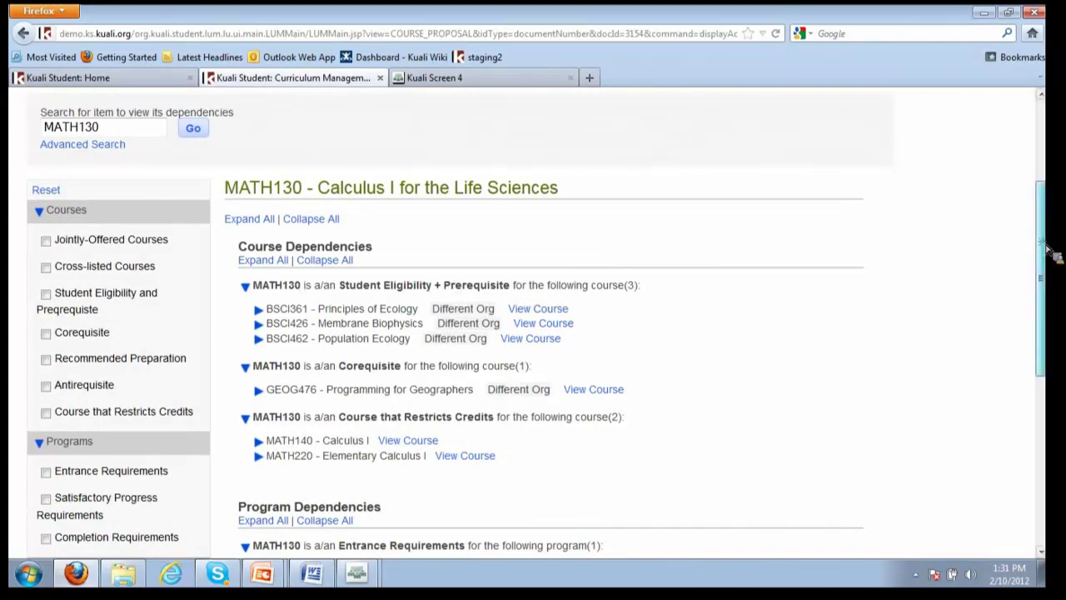
scroll(333, 287, "down", 2)
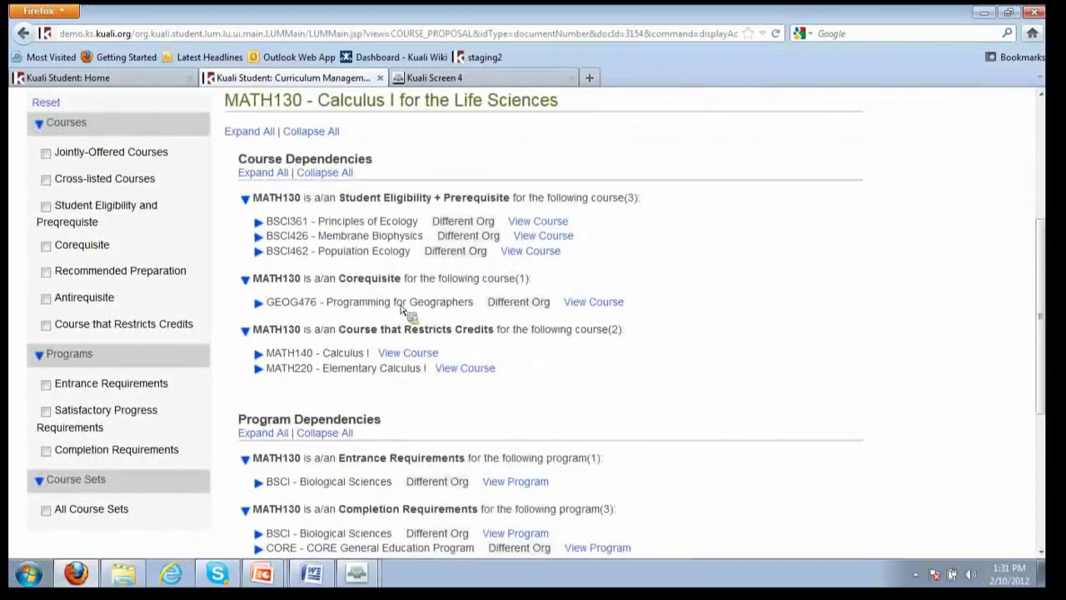
left_click(258, 304)
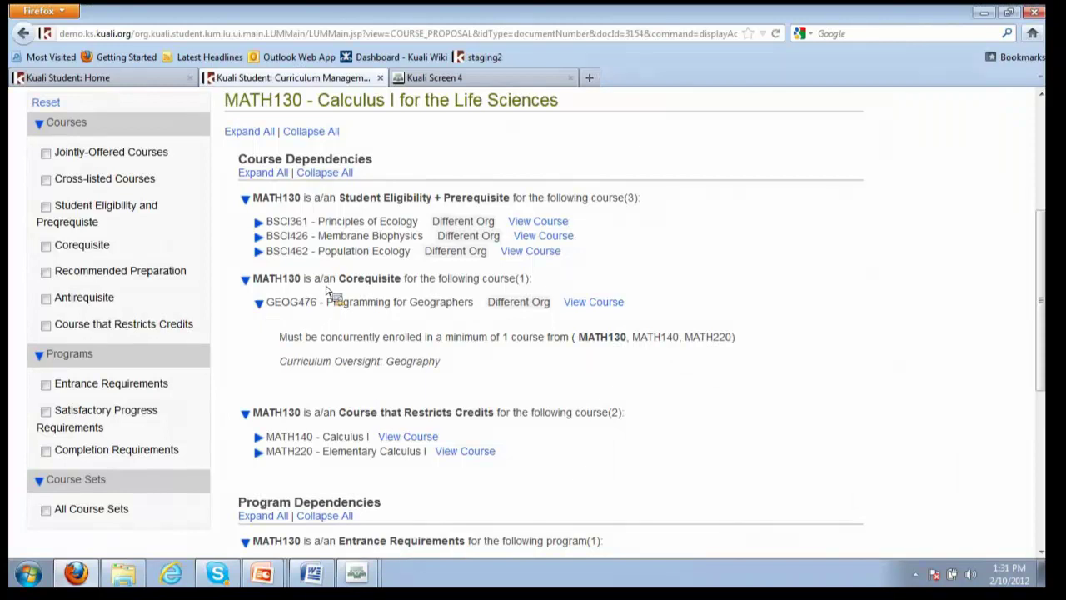
left_click(281, 305)
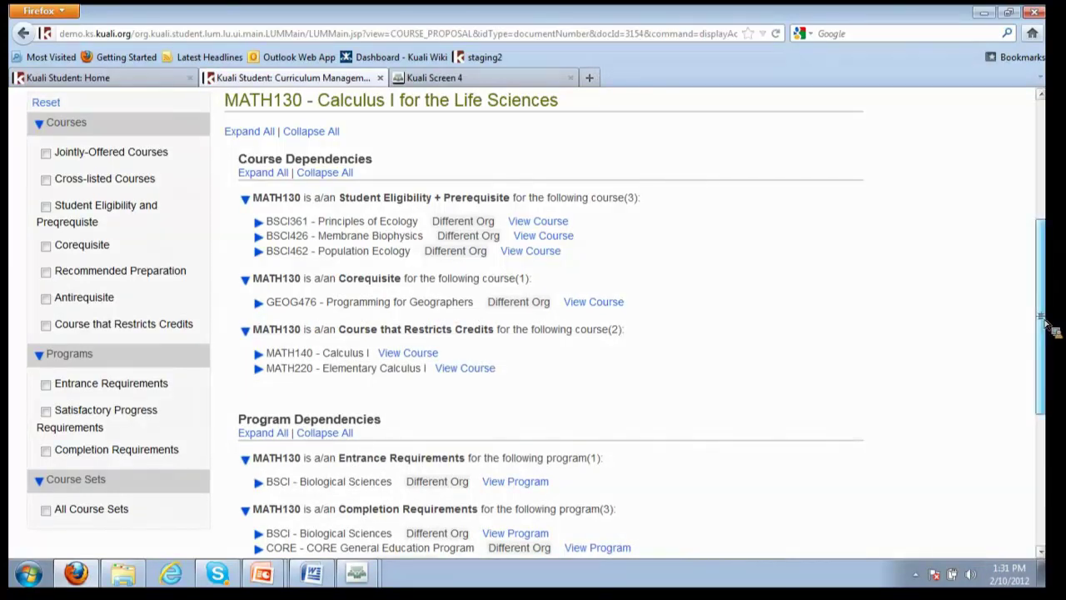
scroll(613, 399, "down", 3)
scroll(666, 324, "up", 5)
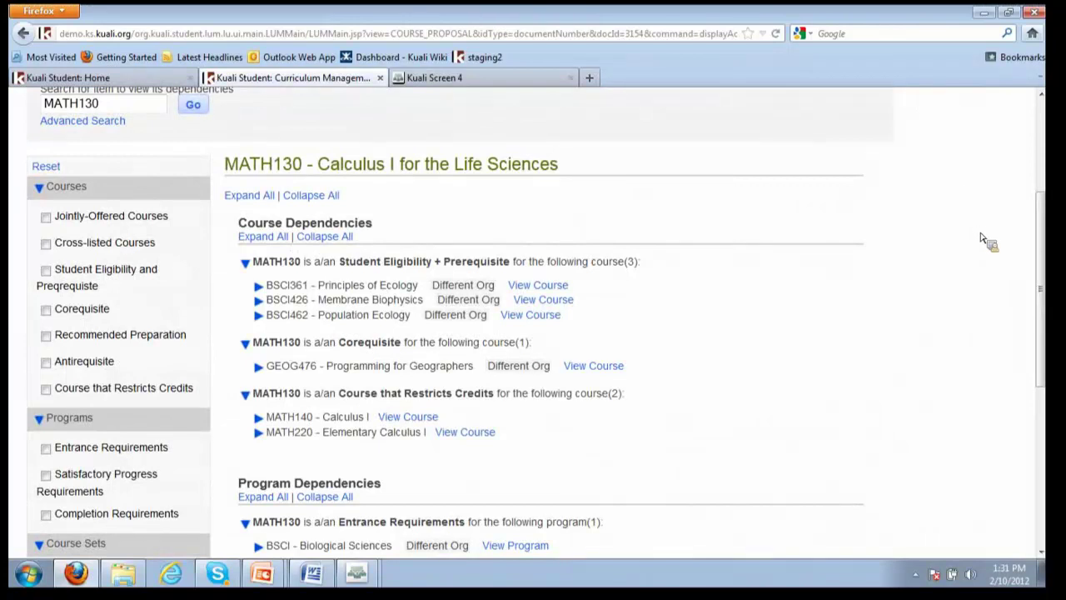
left_click_drag(1041, 242, 1037, 345)
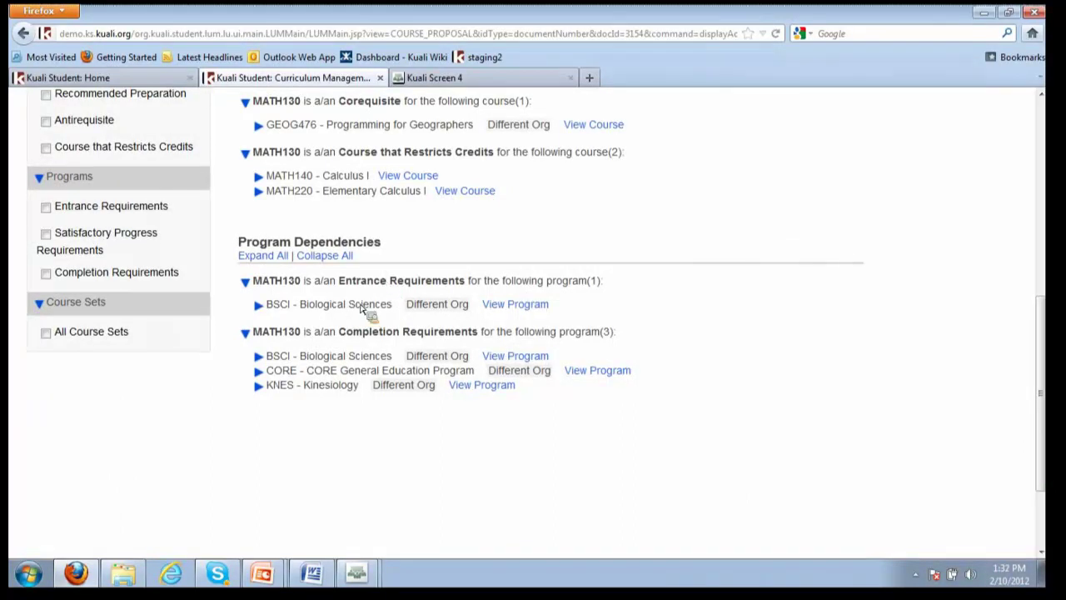
left_click(259, 306)
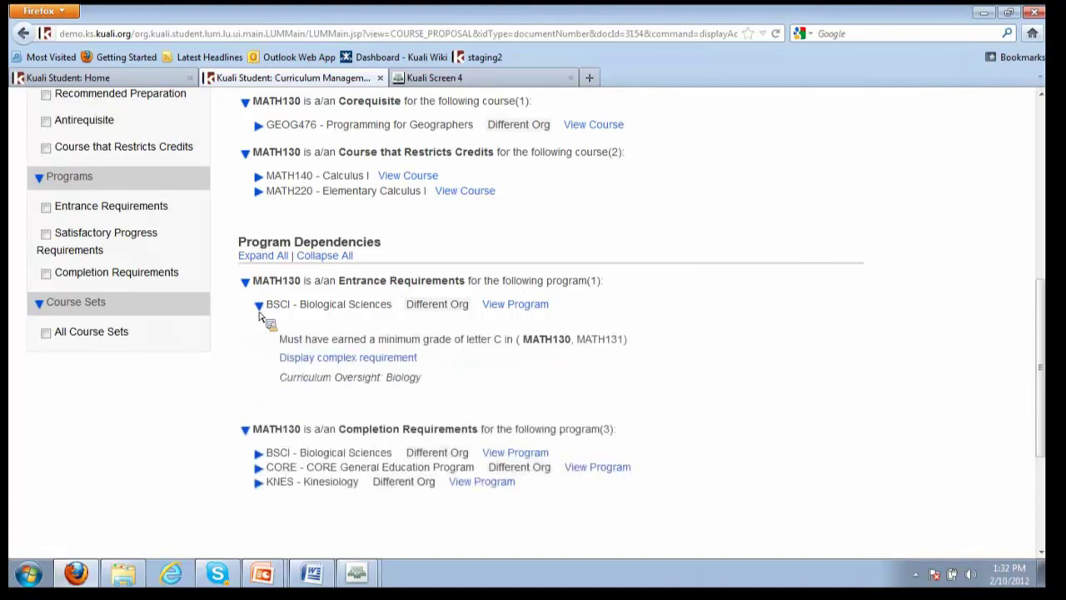
left_click(259, 307)
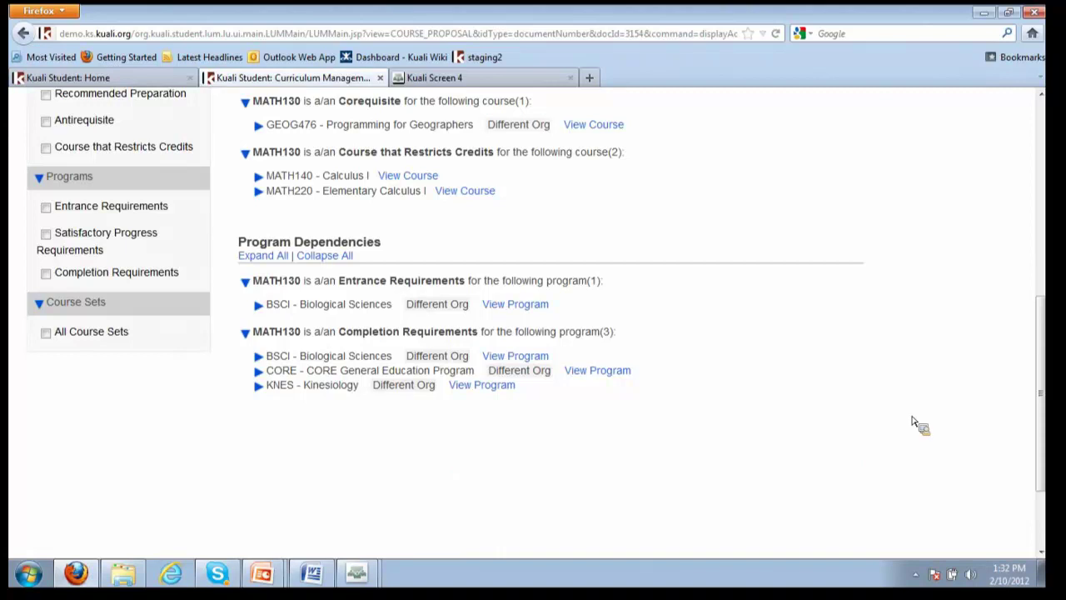
left_click_drag(1047, 392, 1051, 356)
scroll(1051, 356, "up", 5)
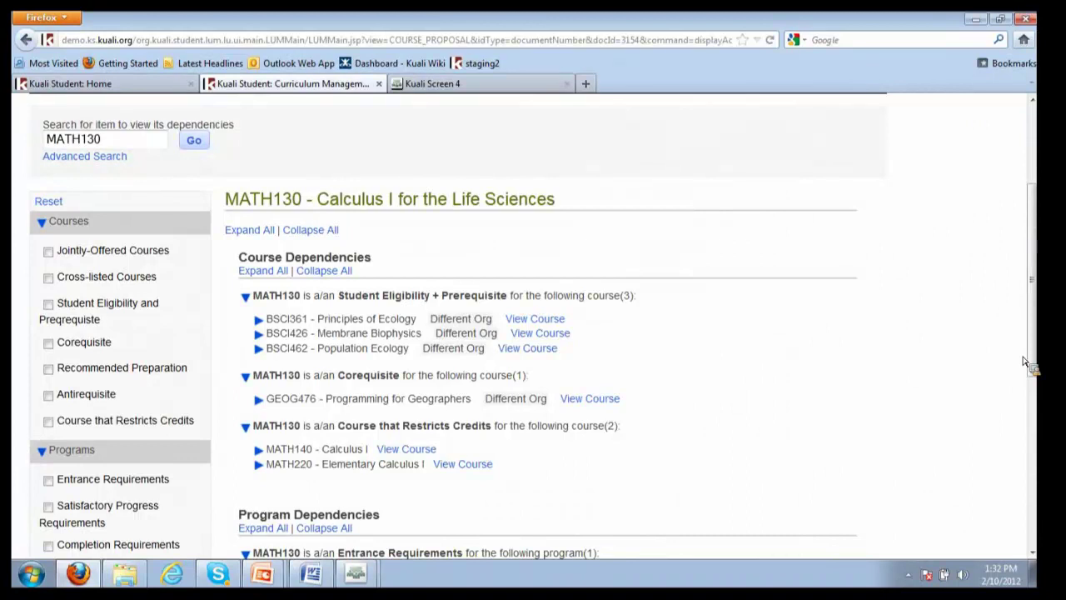
scroll(1012, 207, "up", 3)
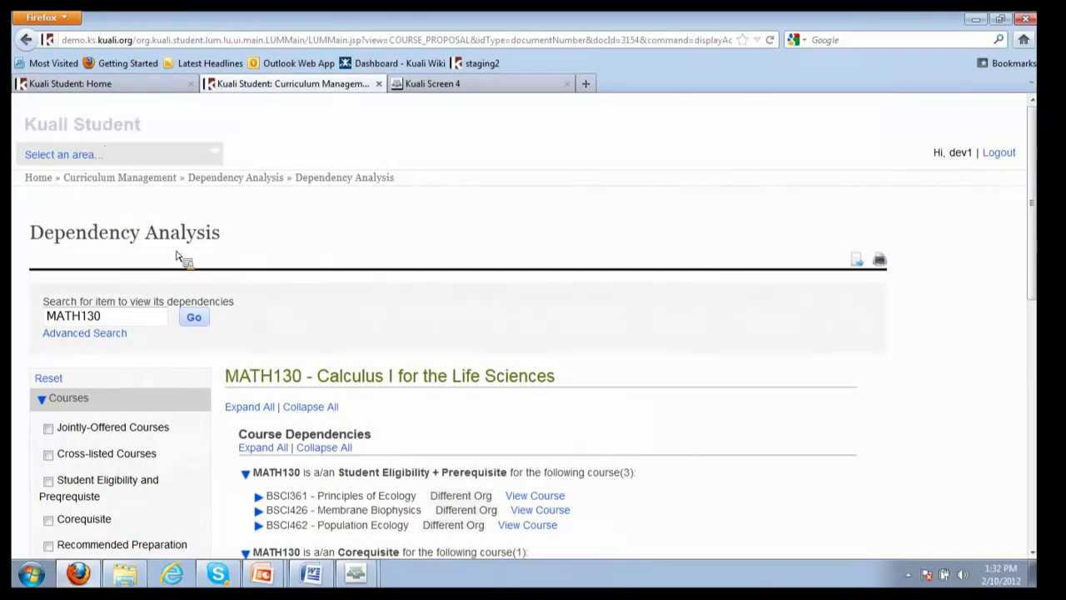
Go through Workflow Doc Search back to the Home Action List and open proposal 3154 in a new tab
left_click(154, 155)
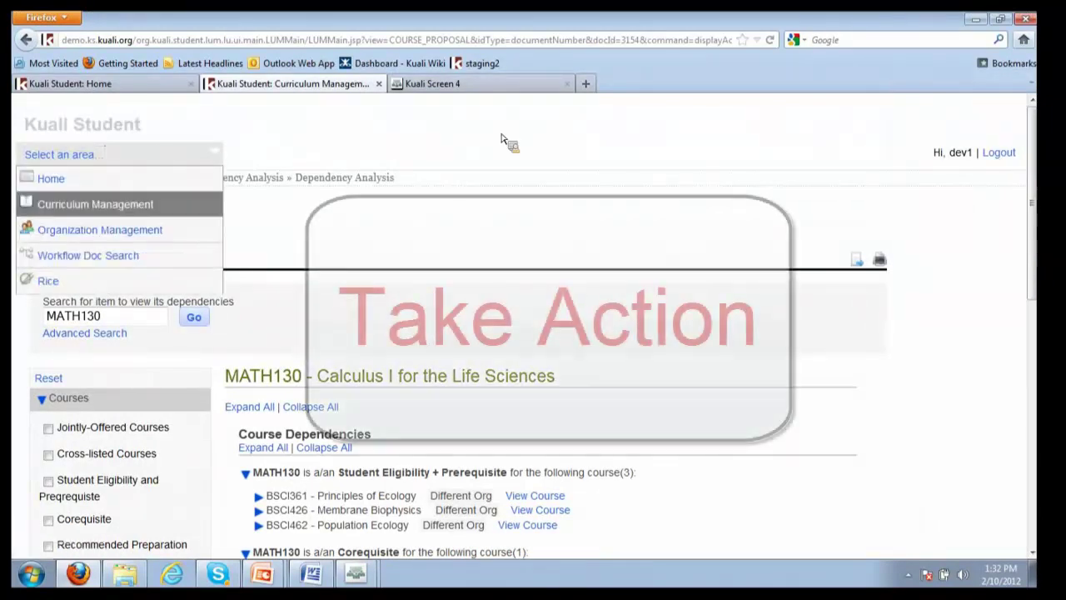
left_click(108, 255)
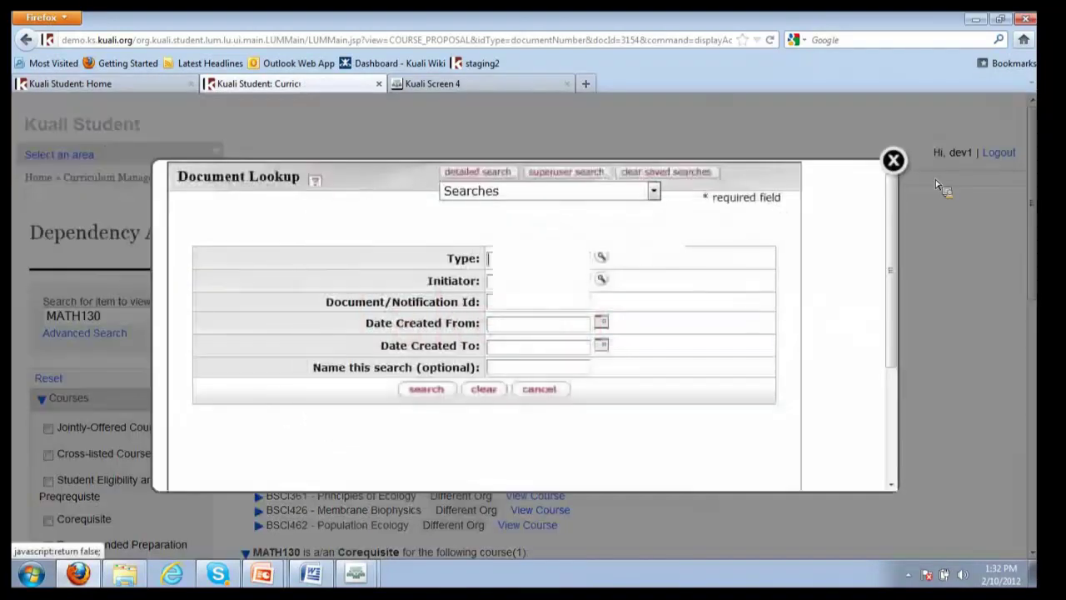
left_click(893, 161)
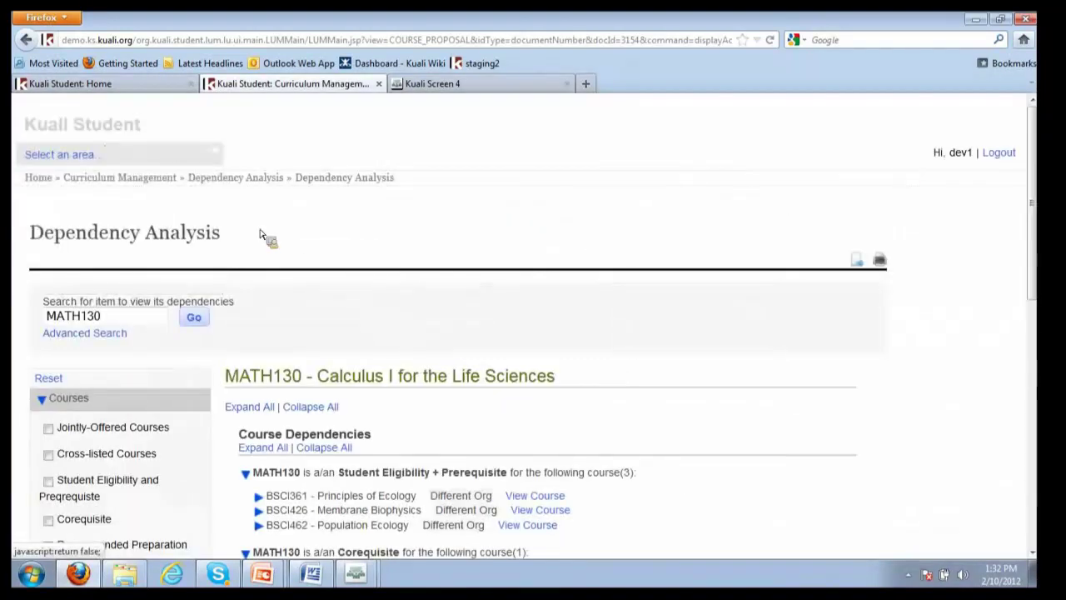
left_click(55, 180)
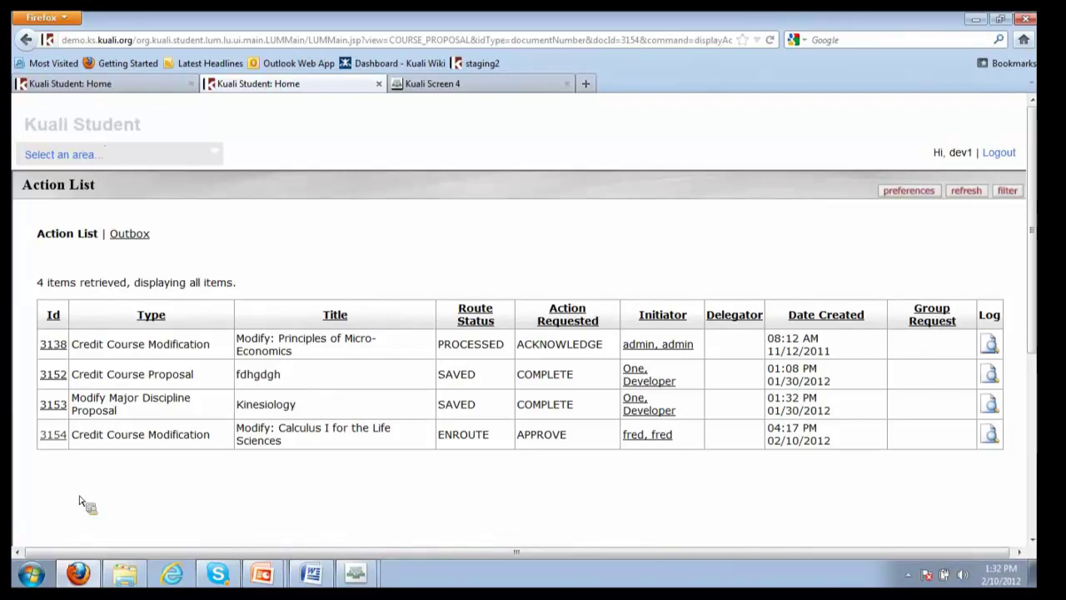
left_click(53, 435)
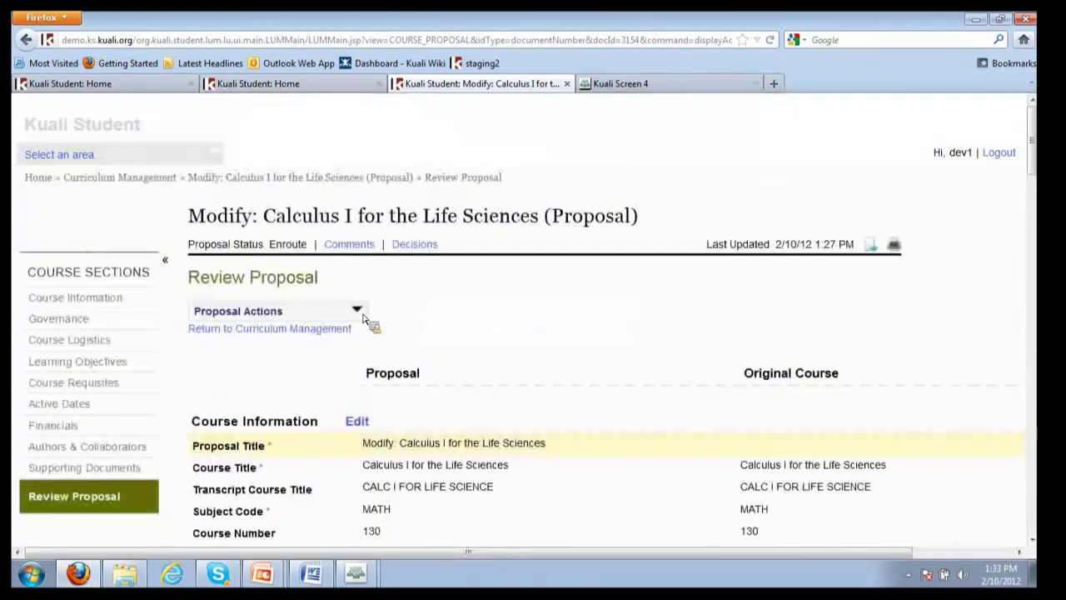
Check the available Proposal Actions on the loaded Calculus I for the Life Sciences proposal
left_click(360, 313)
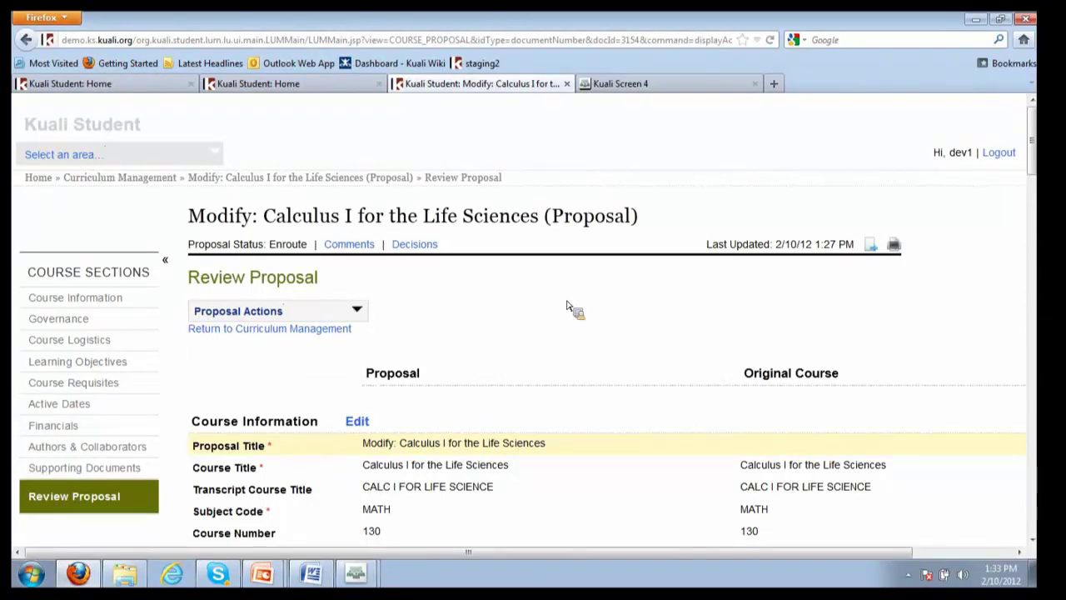
In Authors & Collaborators, enter the collaborator's name and accept the suggested person
left_click(88, 446)
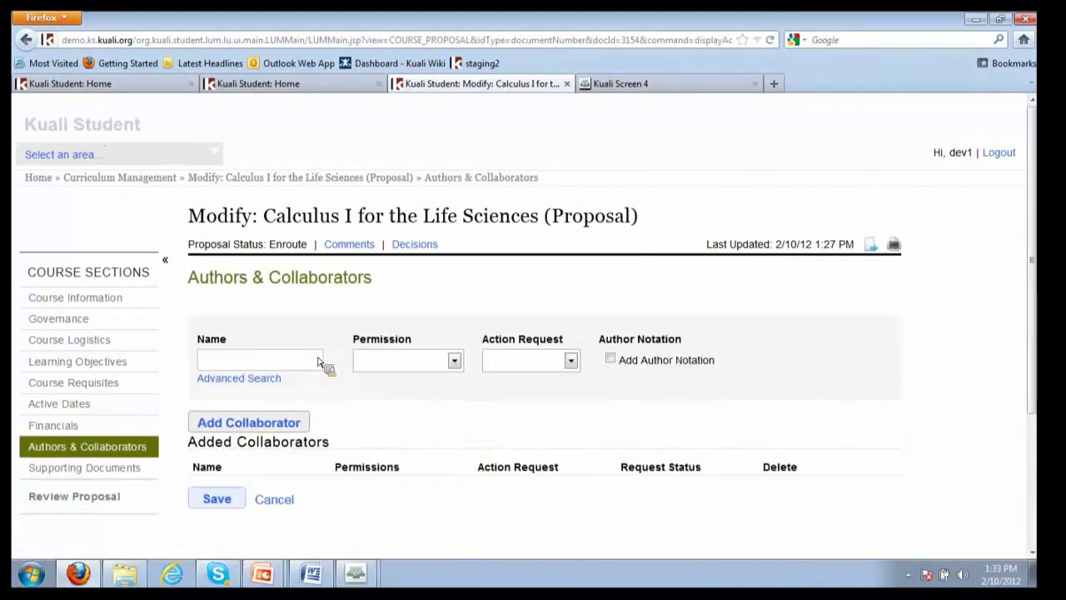
left_click(317, 361)
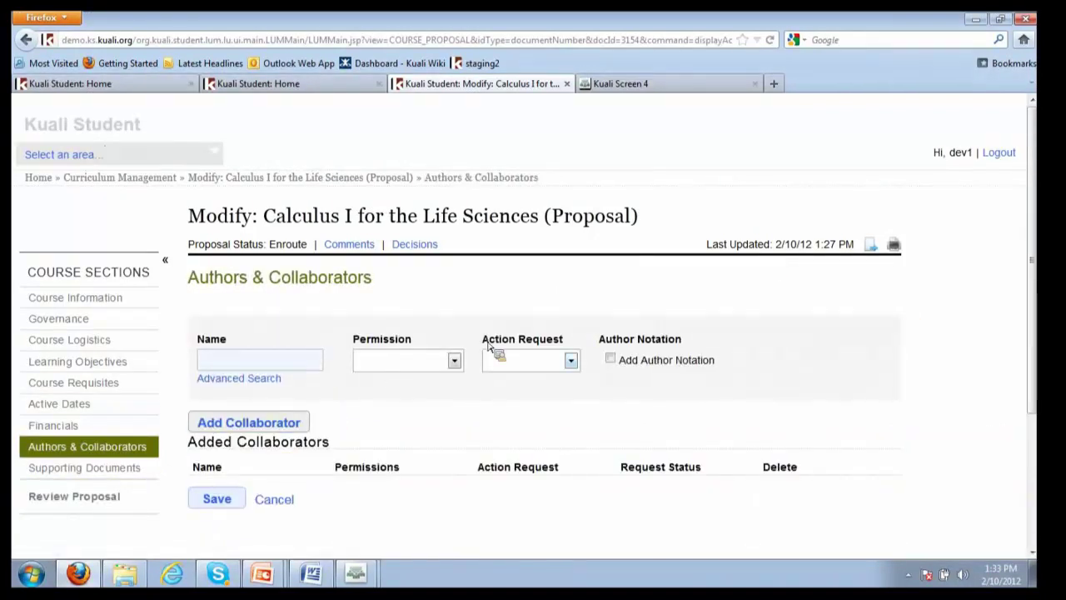
type("doug")
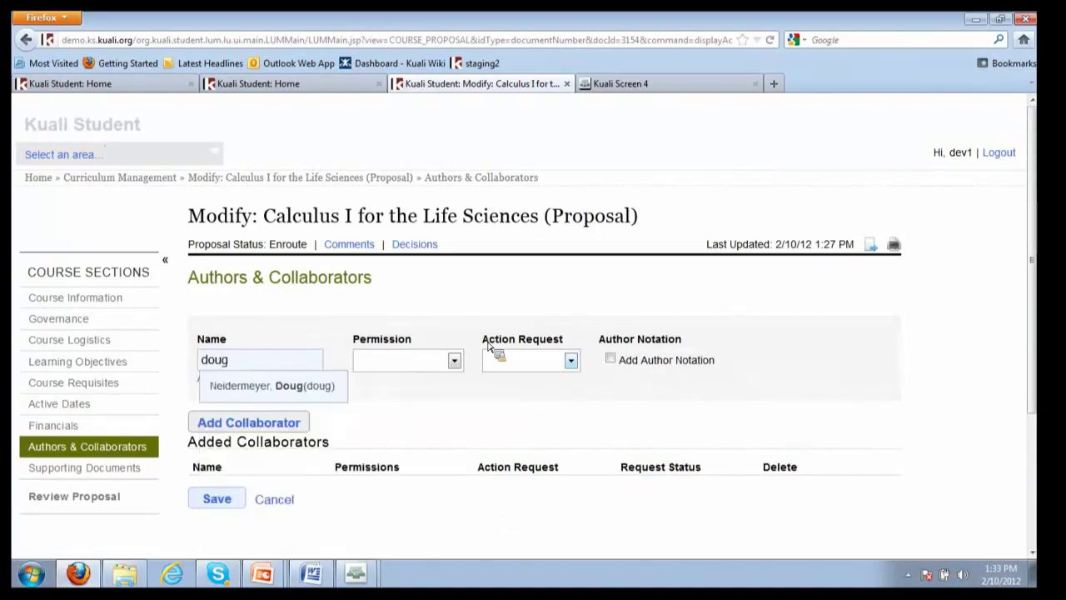
key("Return")
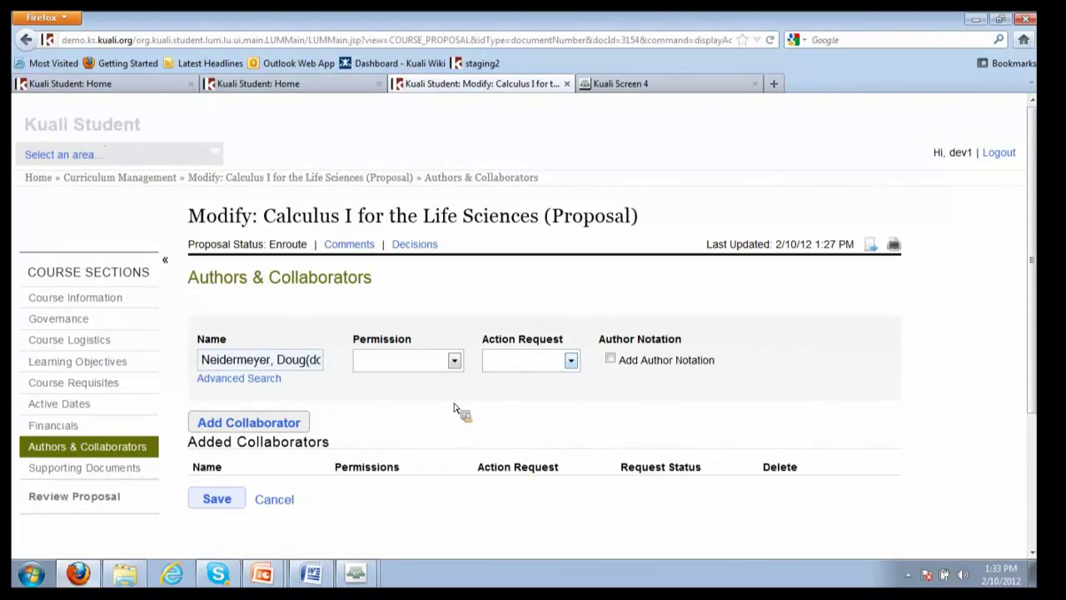
Give the collaborator Comment, View permission and an FYI request, add them, and save
left_click(454, 361)
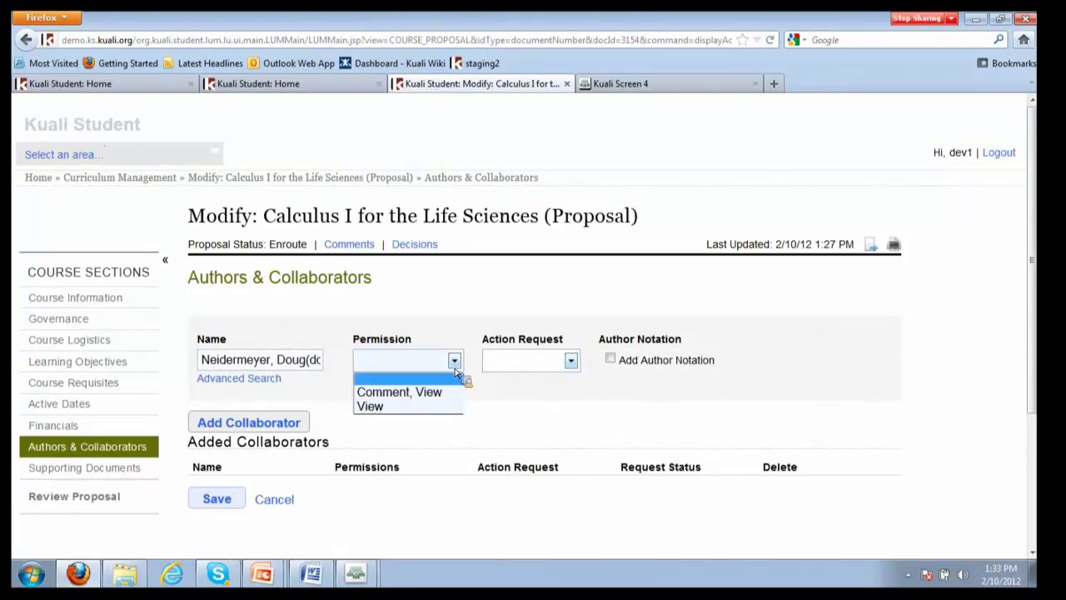
left_click(441, 392)
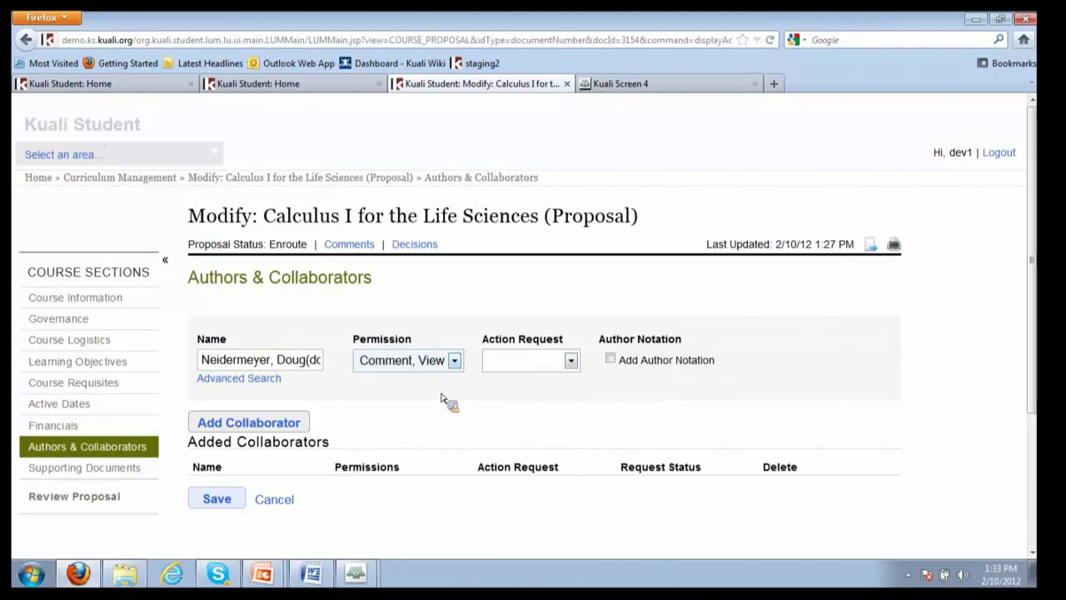
left_click(571, 362)
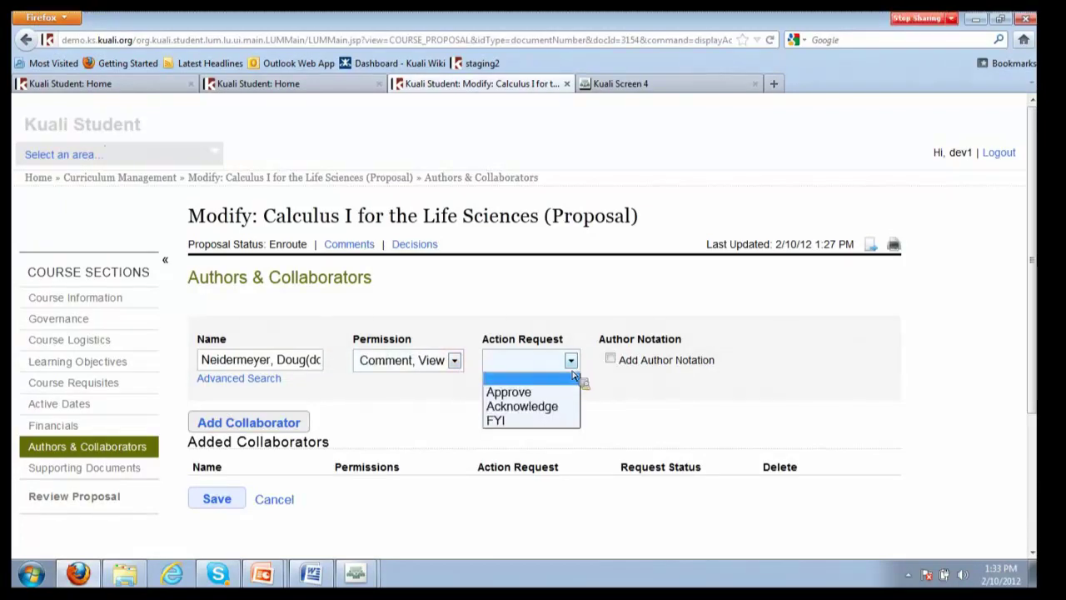
left_click(533, 420)
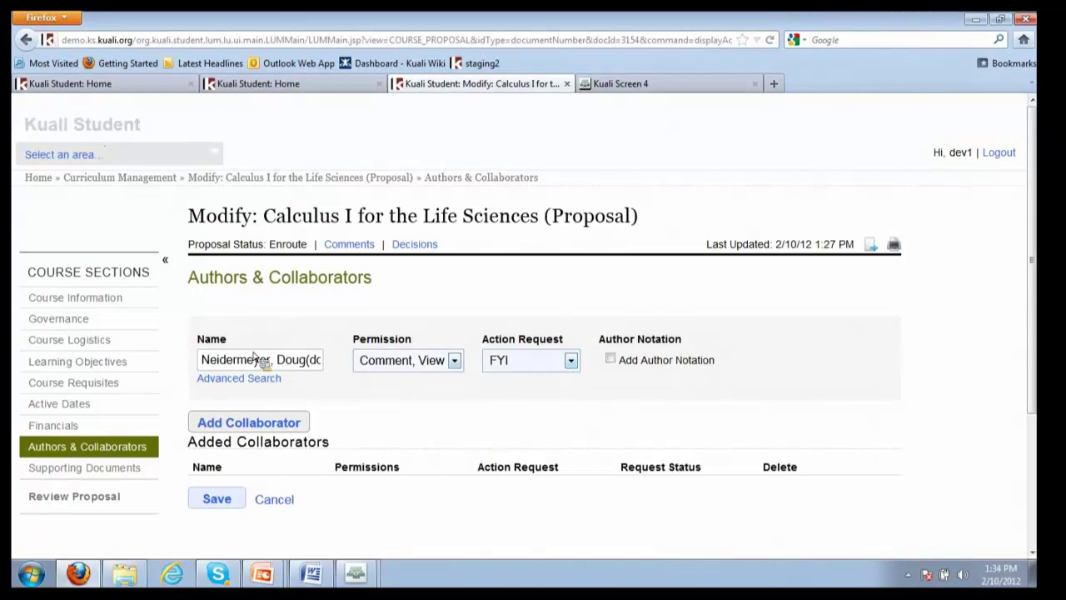
left_click(300, 424)
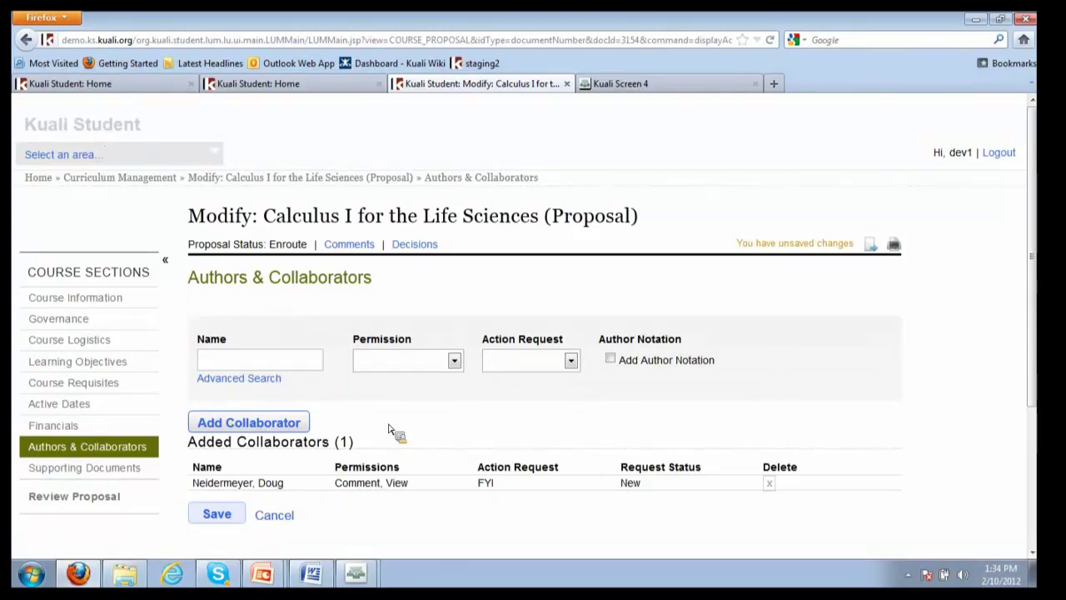
left_click(214, 522)
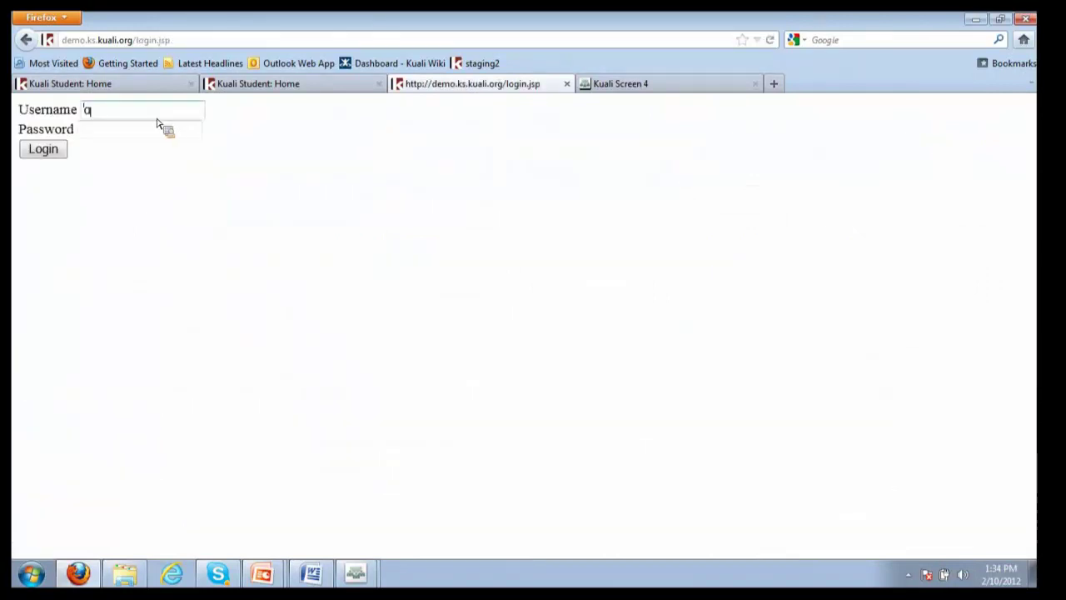
Log in with the collaborator's username and password and open FYI proposal 3154
type("oug")
key("Tab")
type("dou")
key("Return")
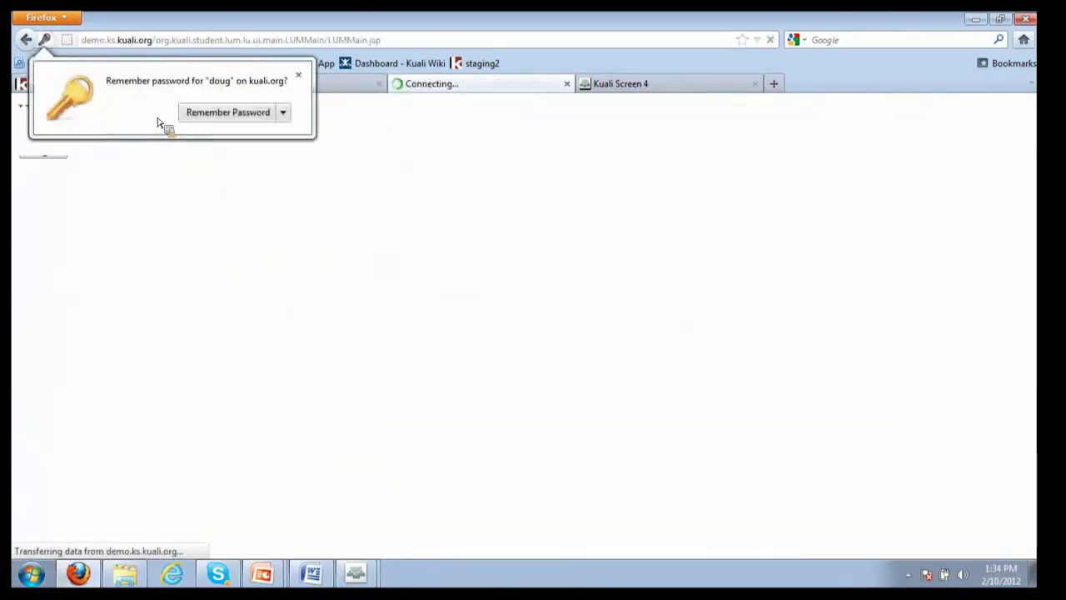
left_click(296, 75)
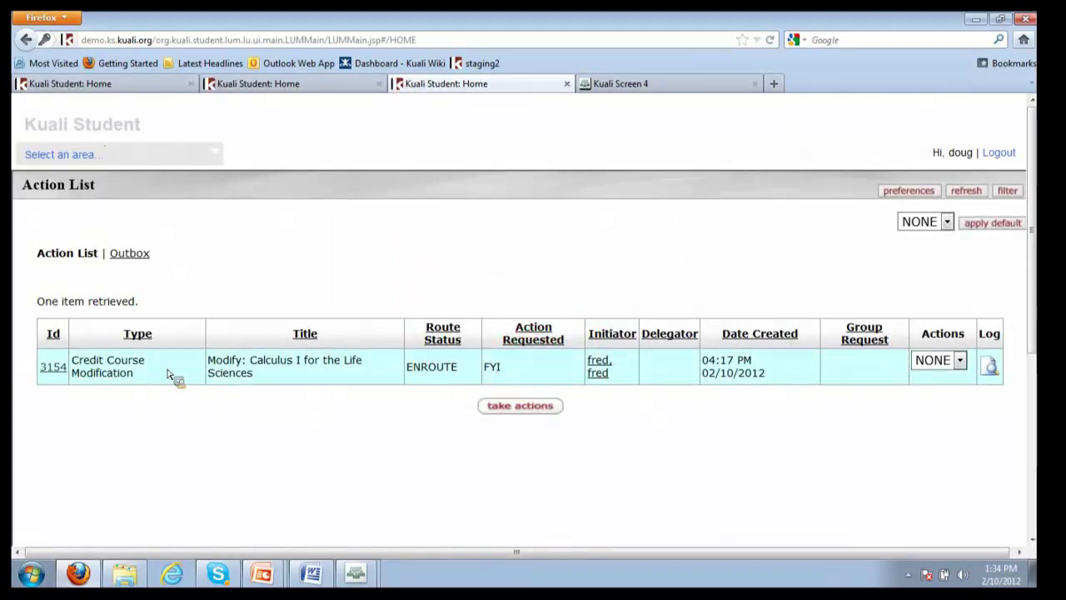
left_click(53, 371)
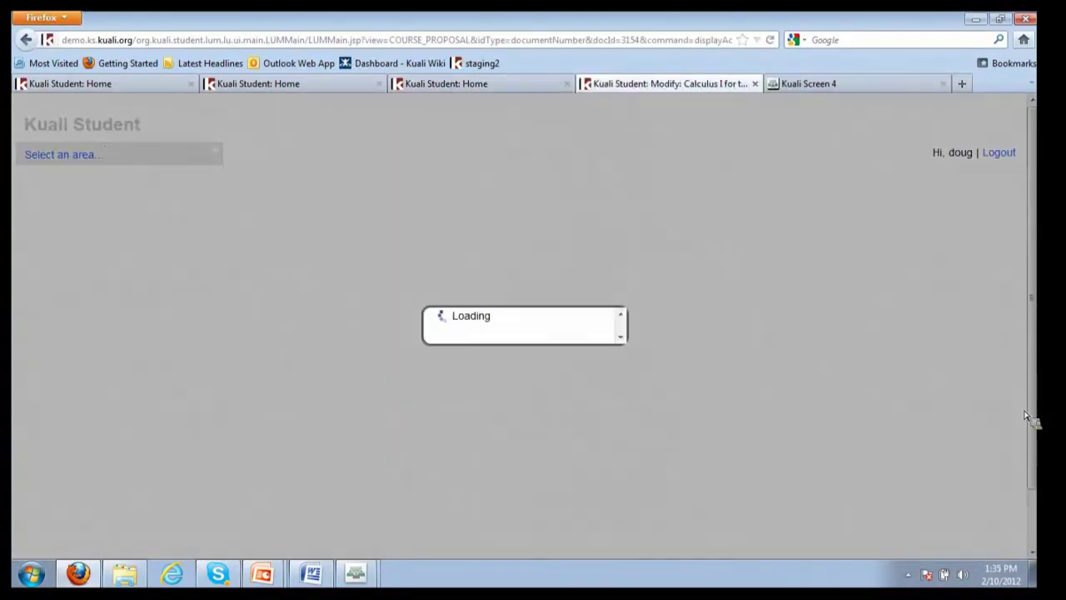
Post the comment 'looks fine i'd approve' on the proposal and close the comments
scroll(833, 395, "down", 5)
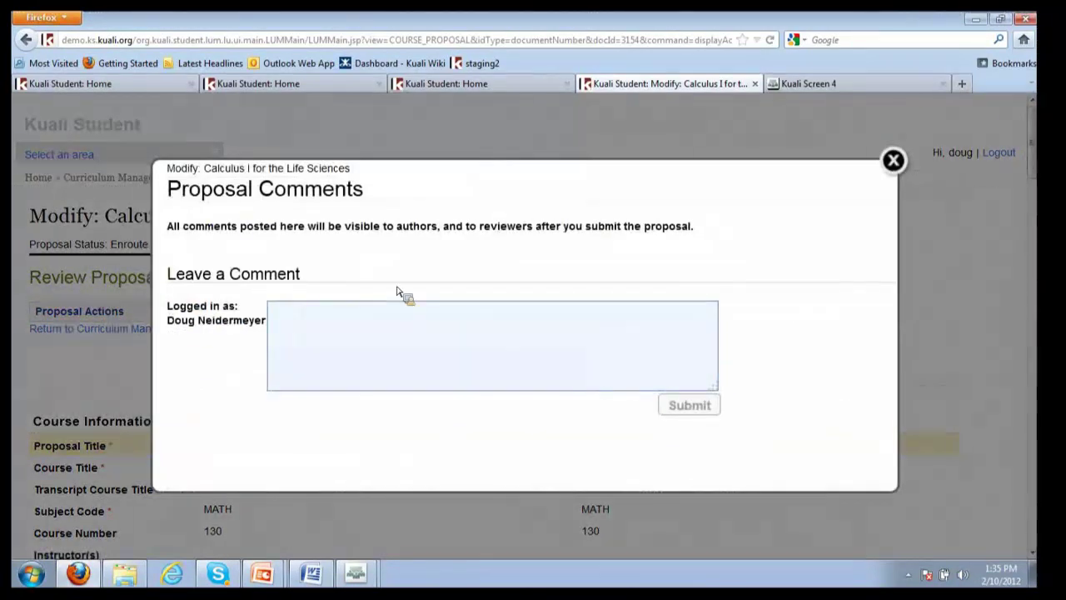
type("looks")
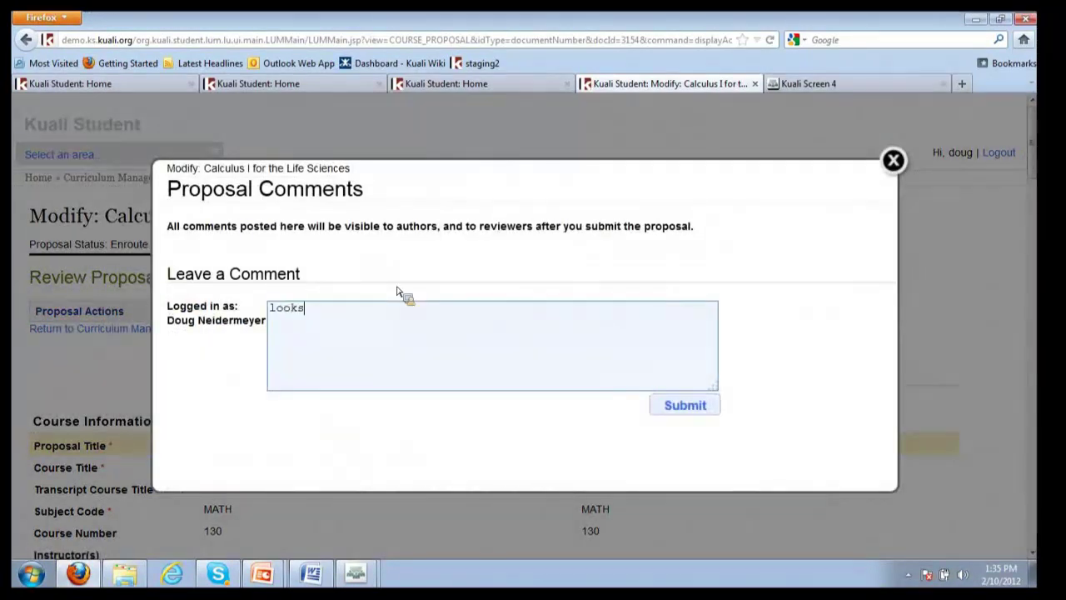
type("fine i'd appro")
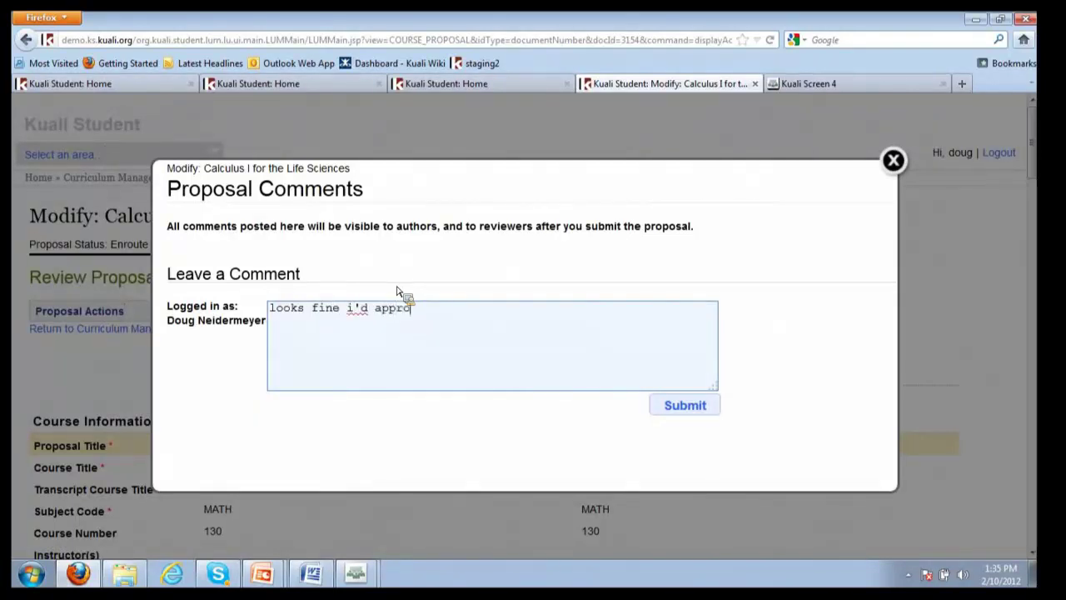
type("ve")
left_click(685, 405)
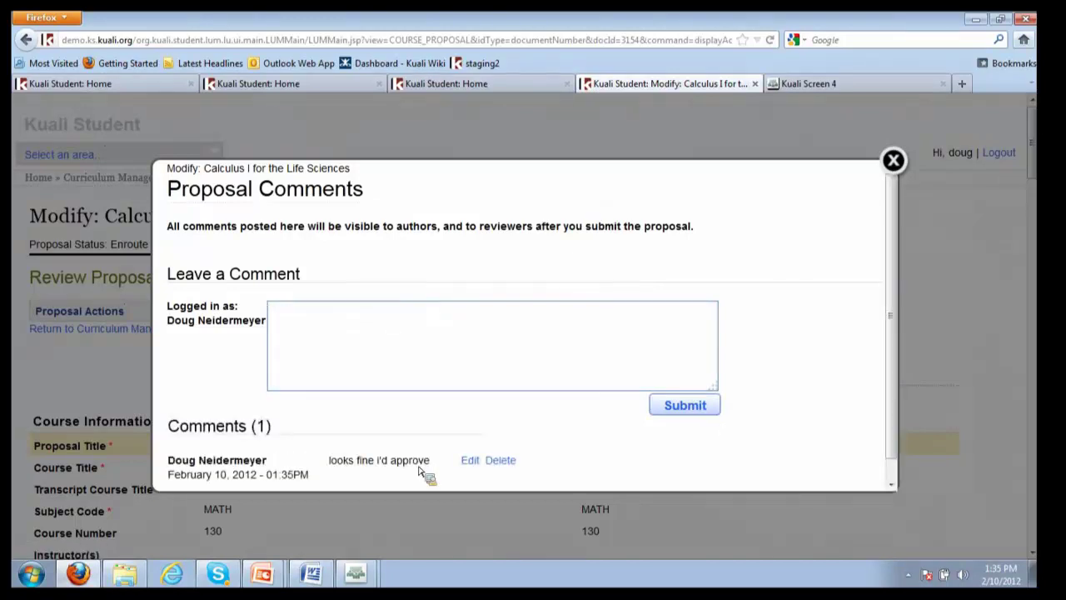
left_click(894, 160)
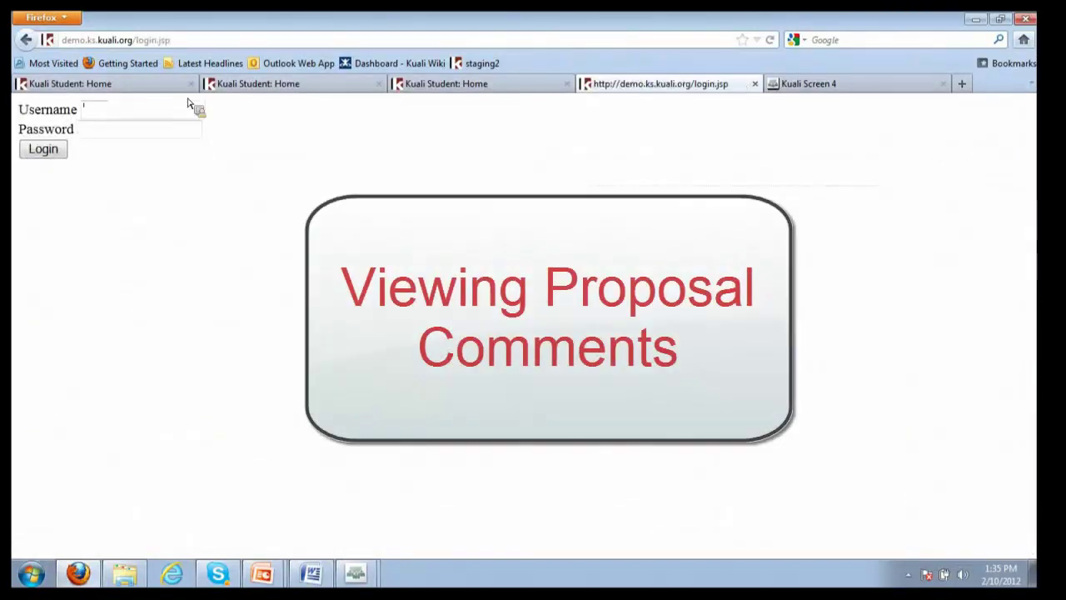
Log in with the developer account and password, then open the proposal's Comments
type("dev1")
key("Tab")
type("dev")
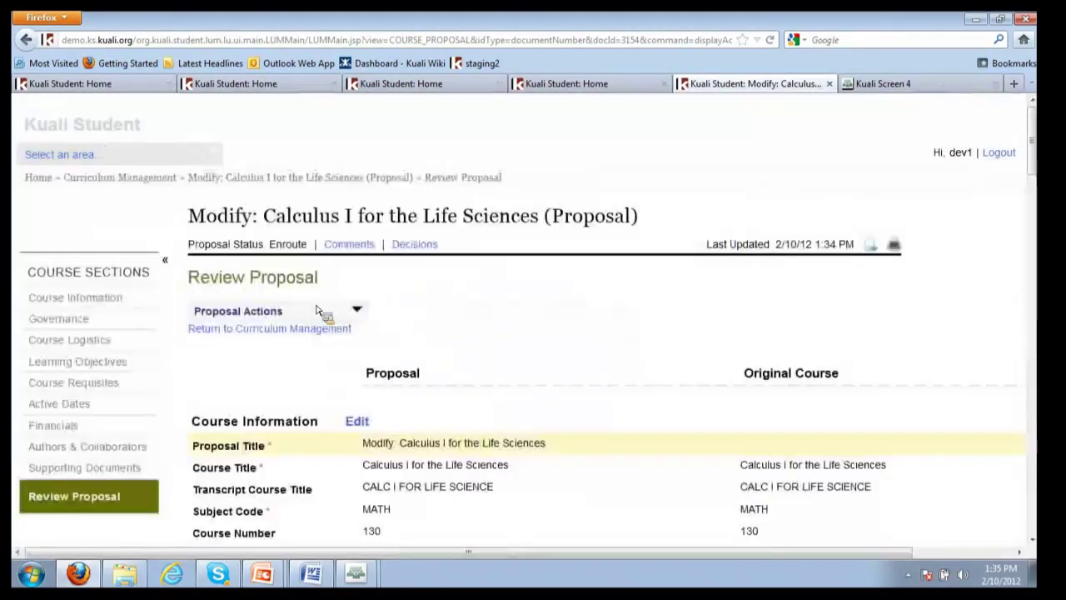
left_click(357, 249)
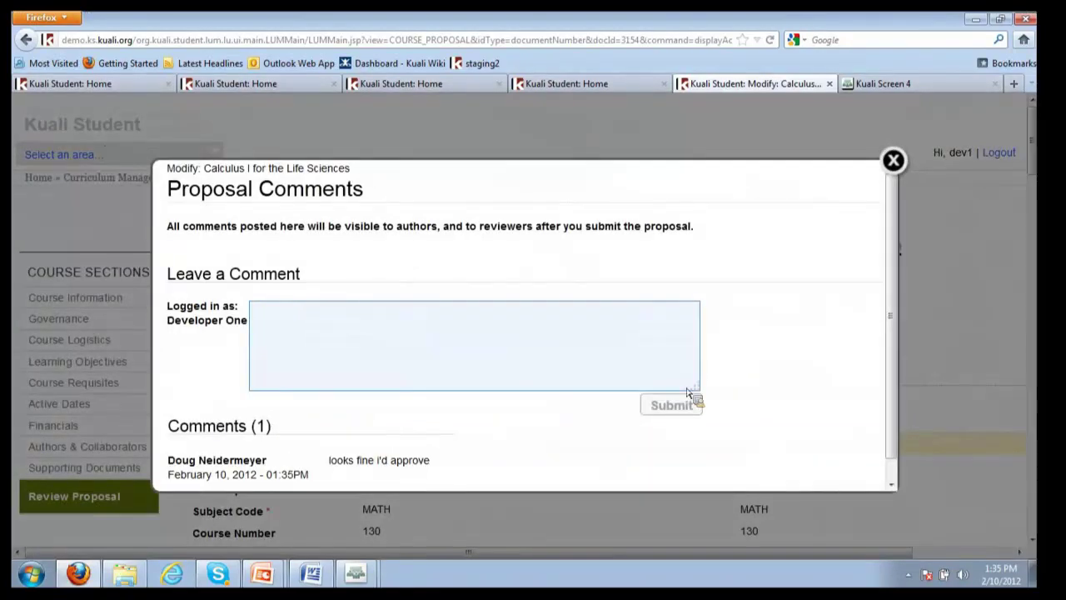
Blanket approve the proposal with a decision rationale and end term Fall Semester of 2011
key("Escape")
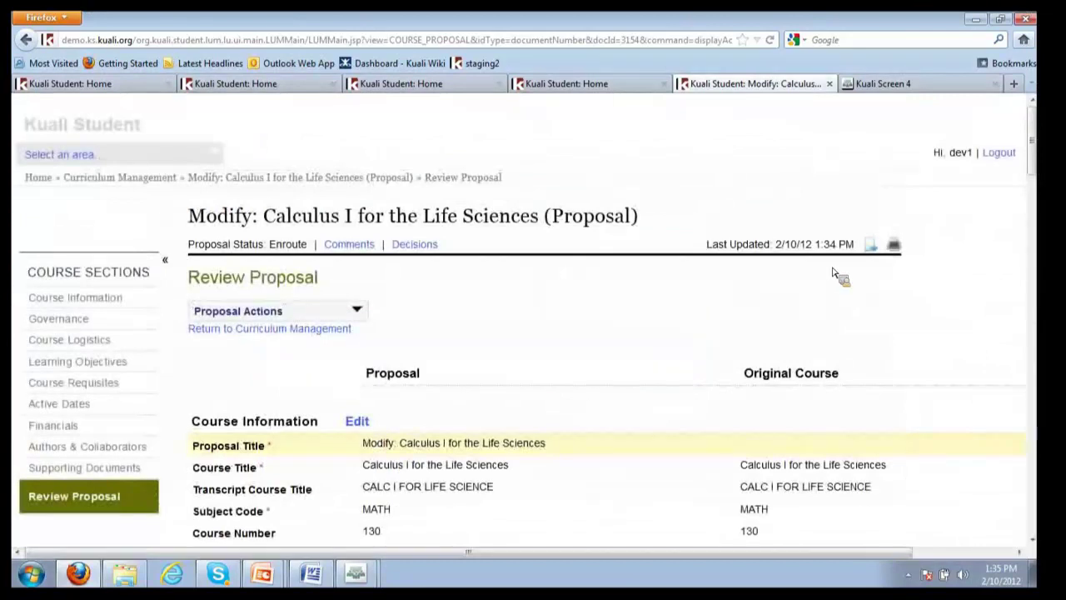
left_click(356, 310)
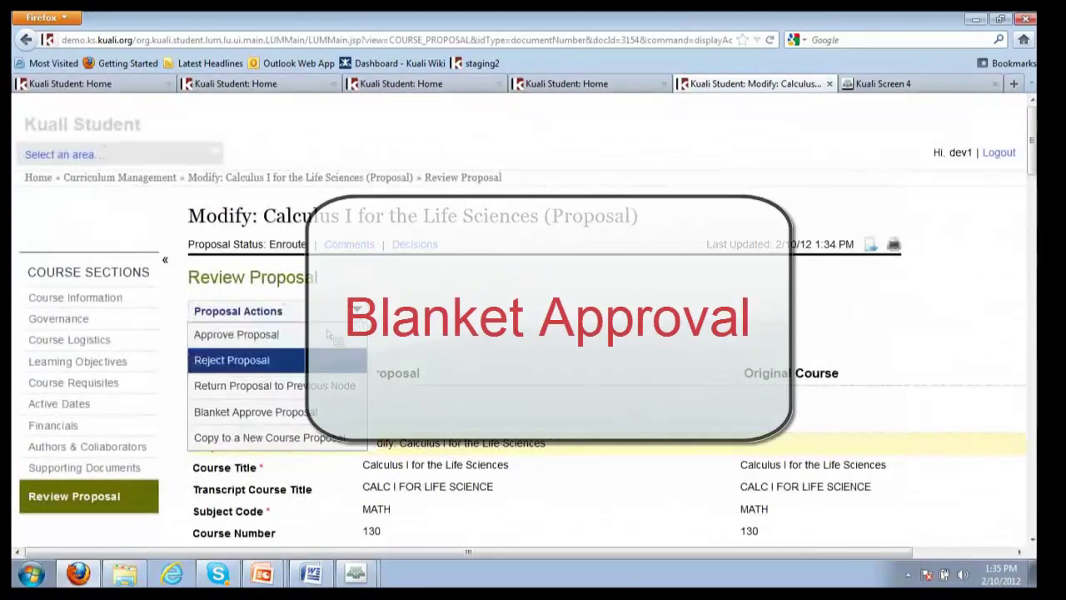
key("Down")
key("Down")
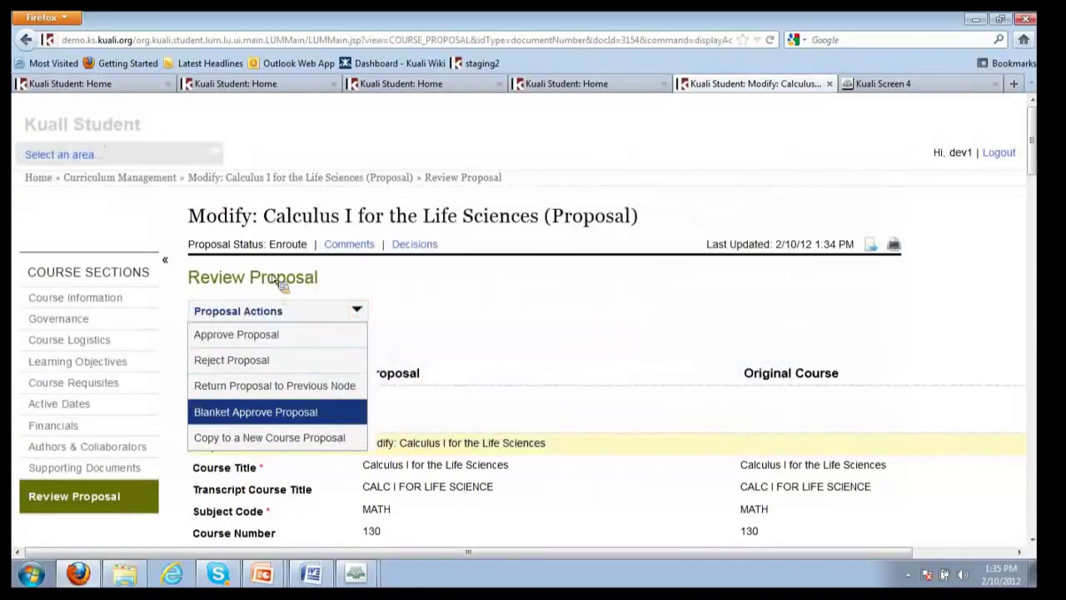
left_click(296, 414)
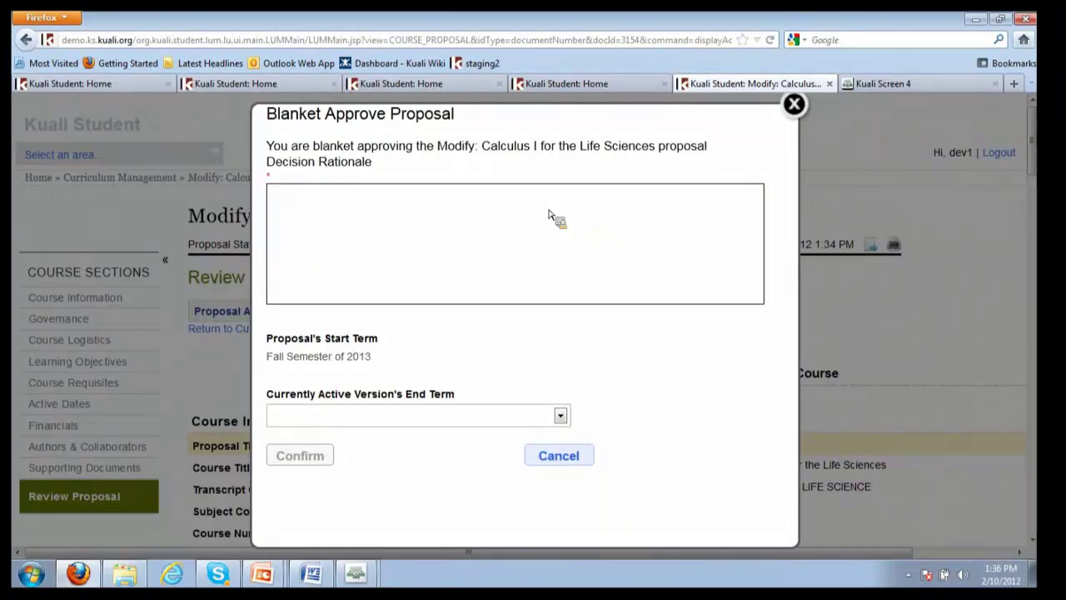
type("gjhghkjhhj")
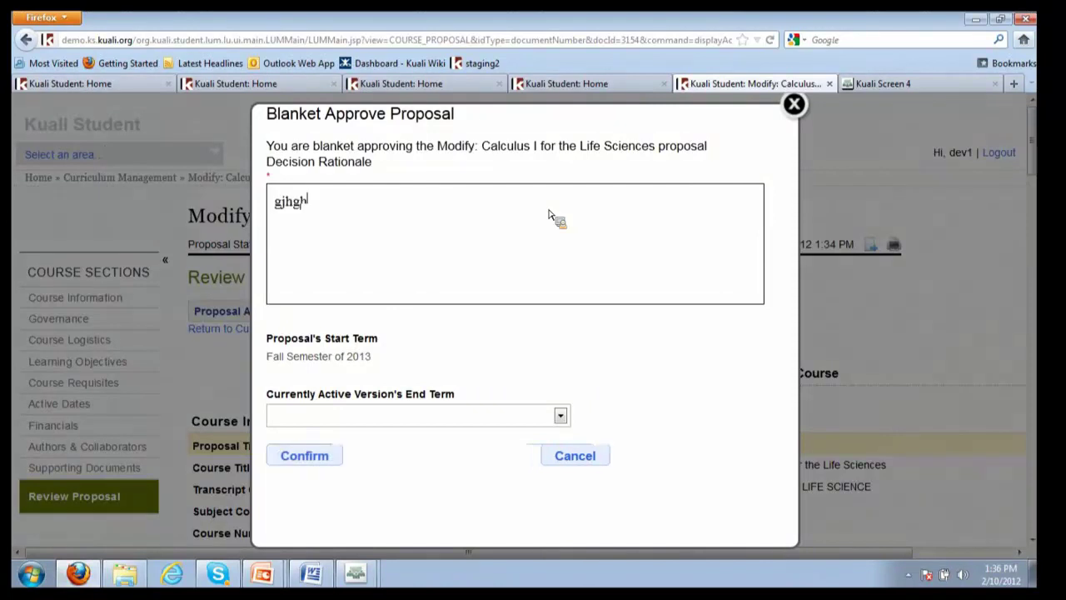
left_click(560, 415)
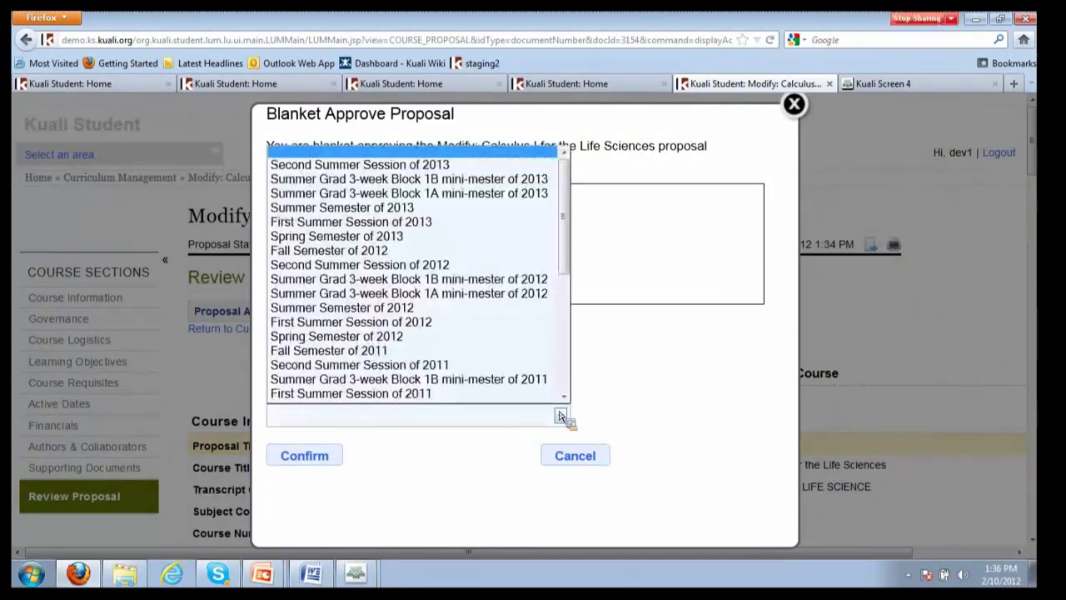
scroll(510, 401, "down", 1)
left_click(511, 401)
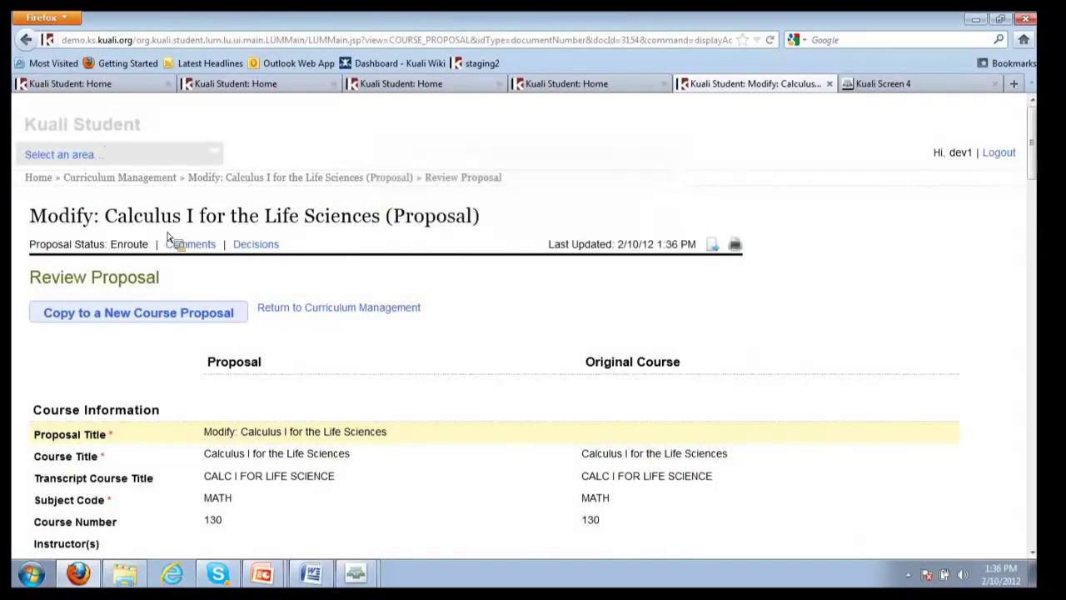
Search Find a Course for code 130, open MATH130, and view its Version History
left_click(138, 178)
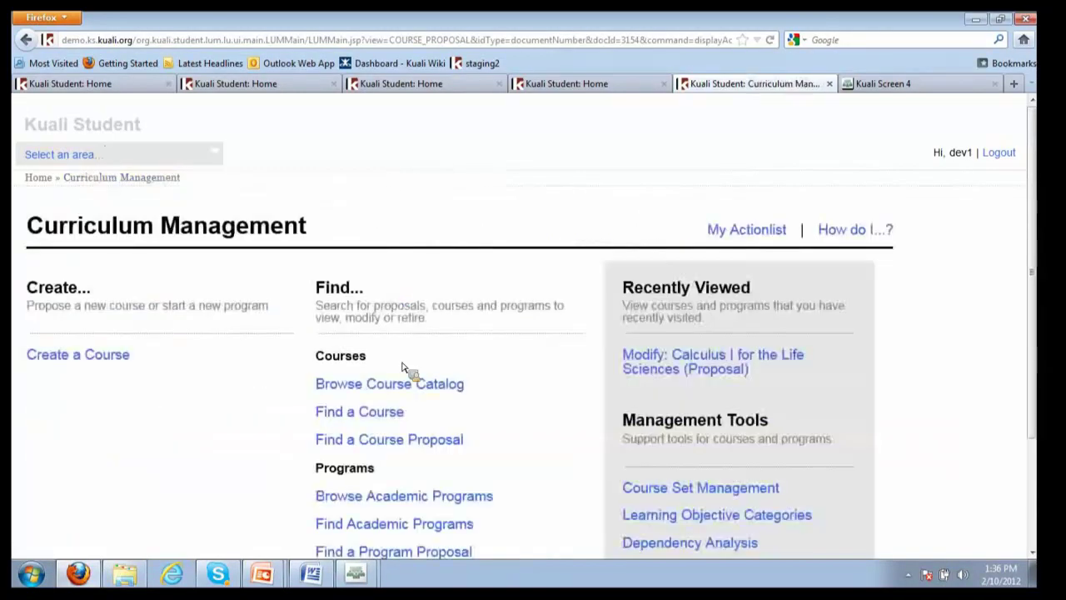
left_click(379, 414)
left_click(305, 317)
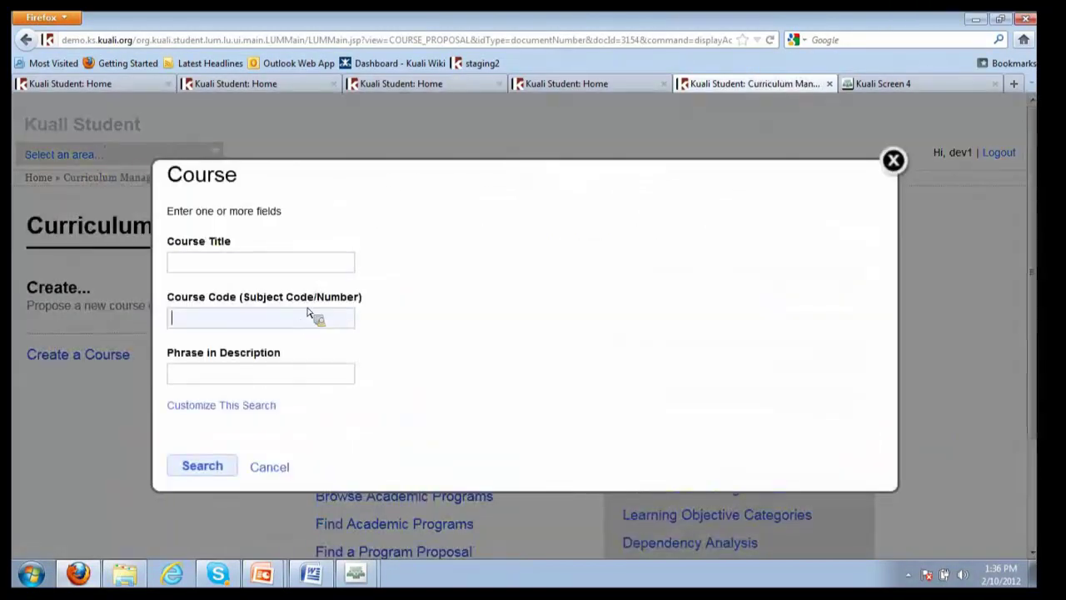
type("130")
key("Return")
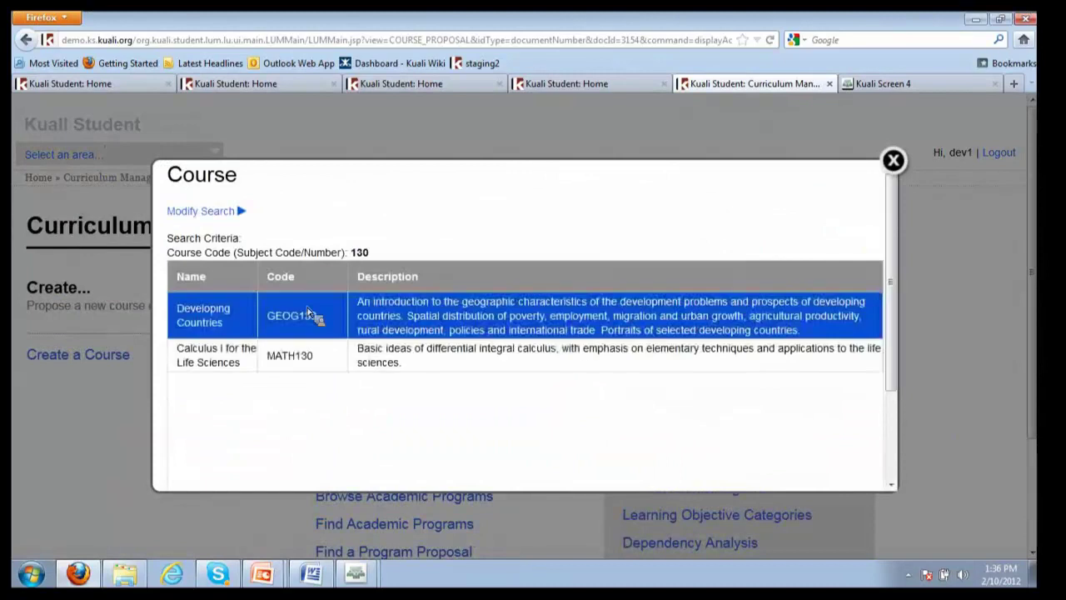
left_click(327, 359)
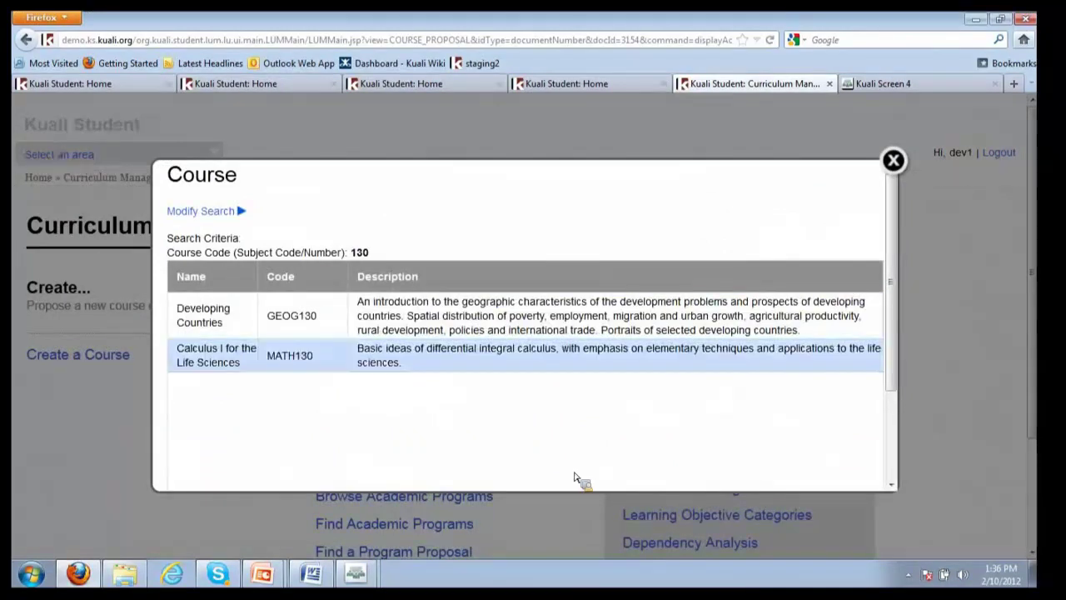
scroll(899, 321, "down", 3)
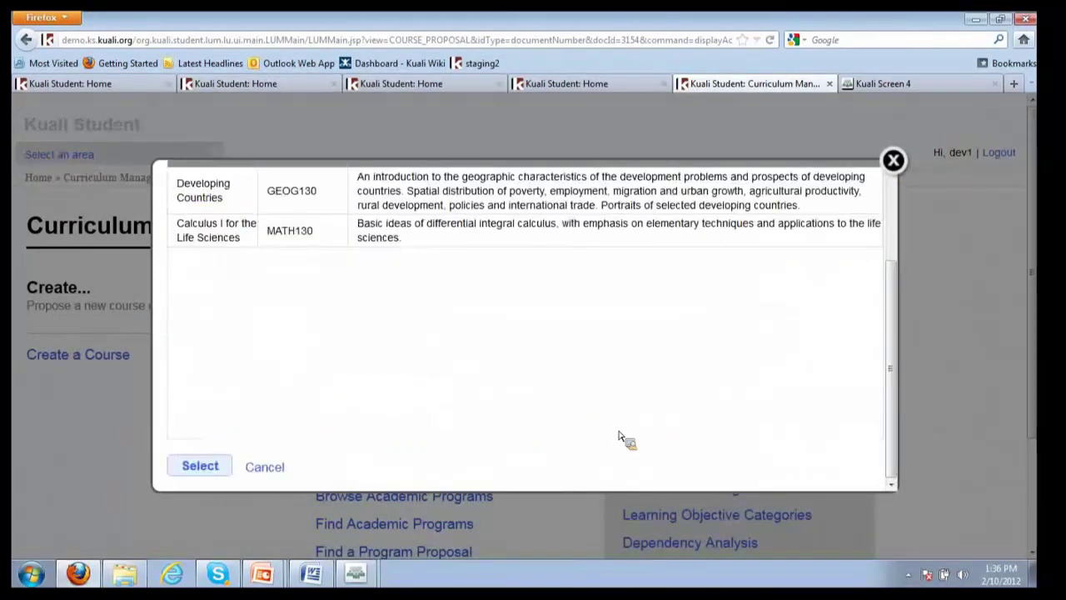
left_click(218, 237)
left_click(200, 467)
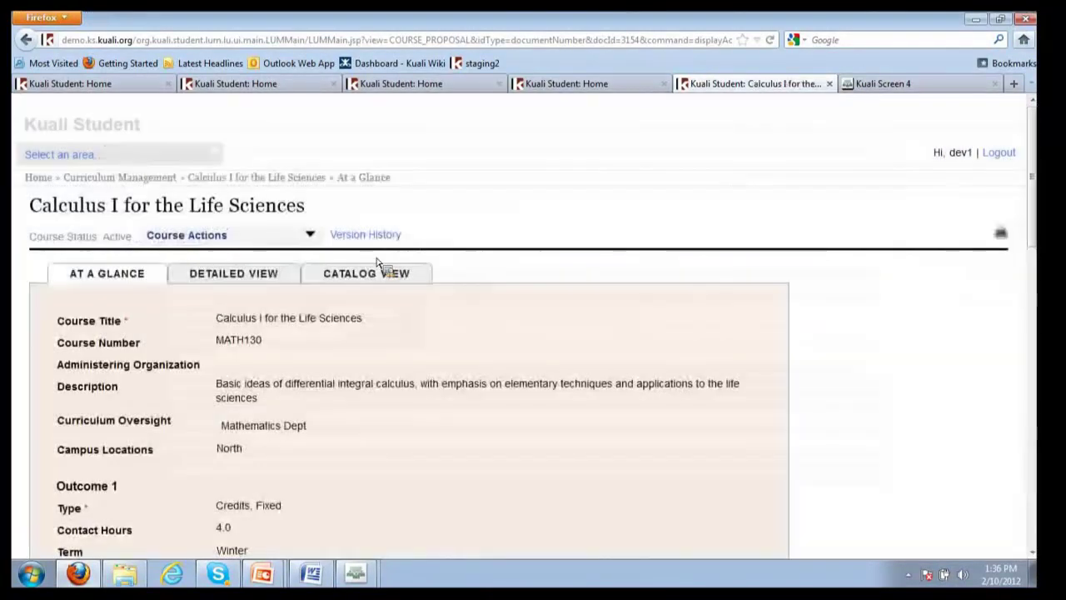
left_click(365, 235)
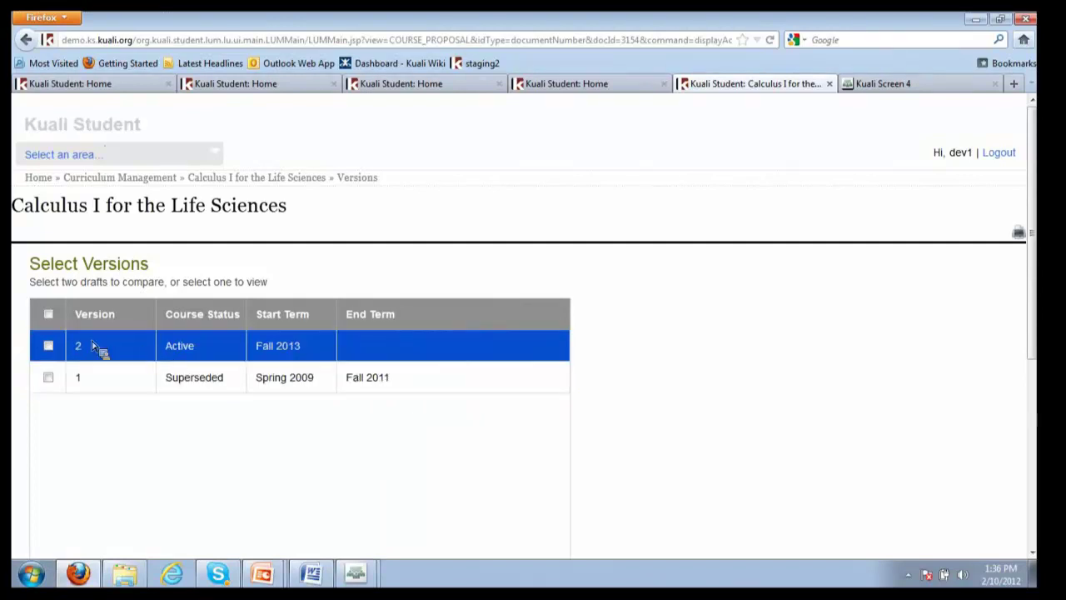
Compare MATH130 versions 1 and 2 side by side, then return Home
left_click(48, 377)
left_click(47, 345)
scroll(411, 458, "down", 3)
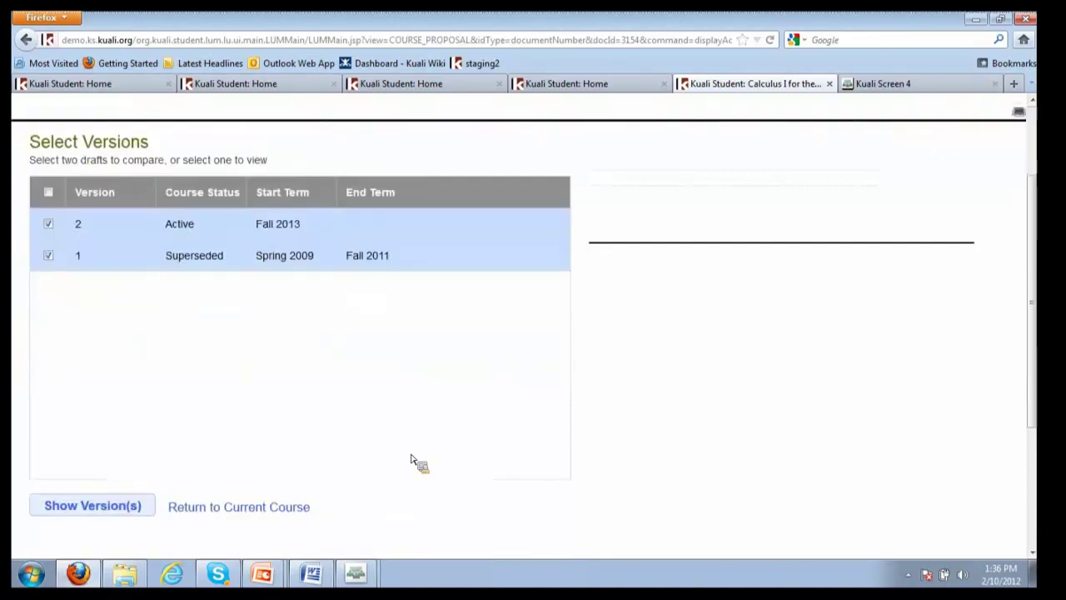
left_click(111, 507)
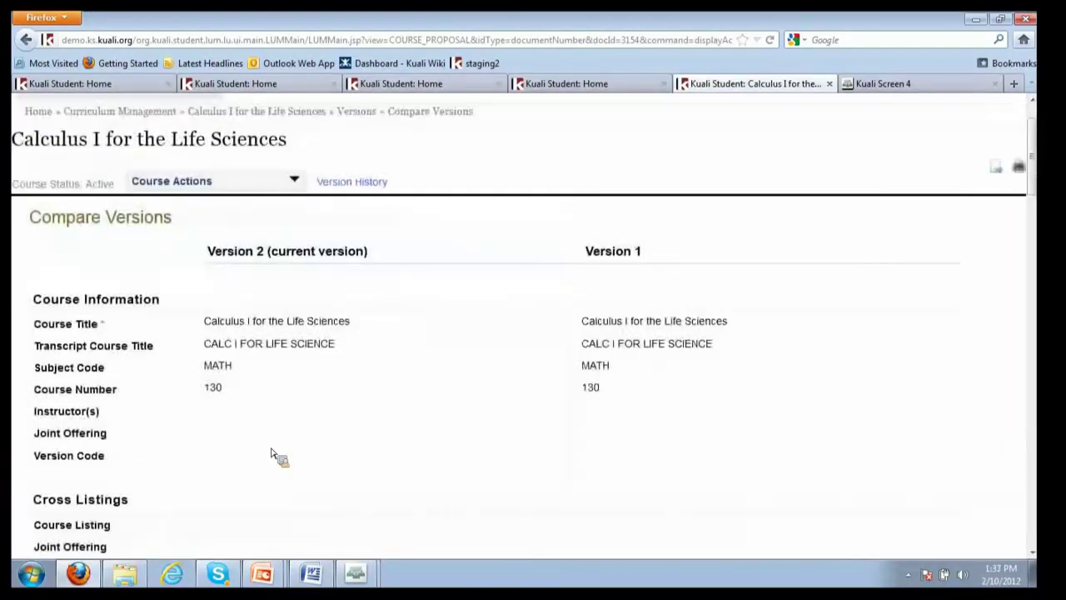
left_click_drag(1032, 179, 1032, 369)
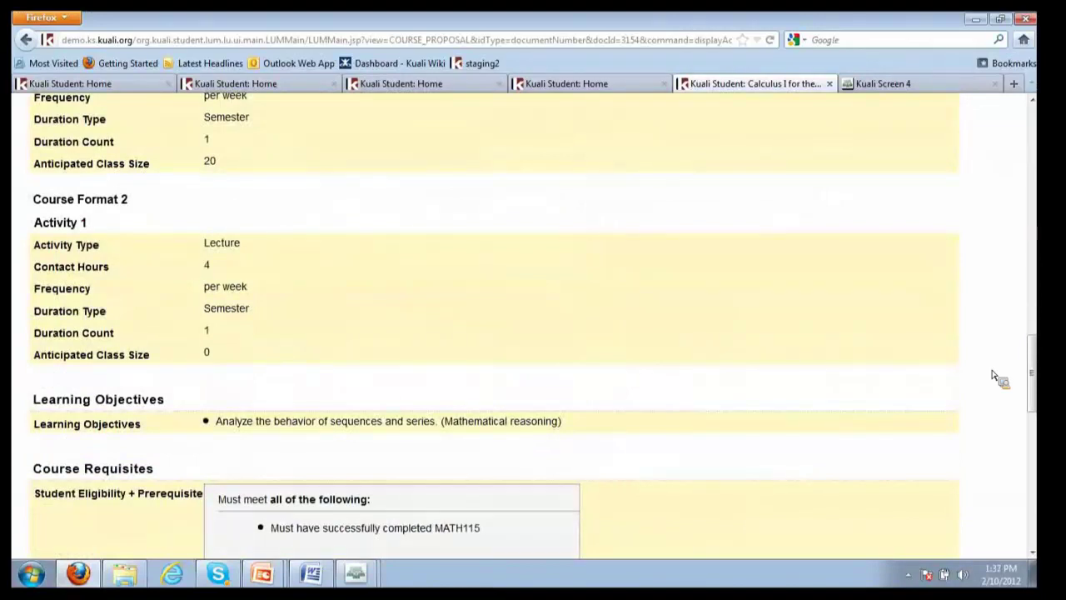
left_click_drag(1033, 392, 1041, 125)
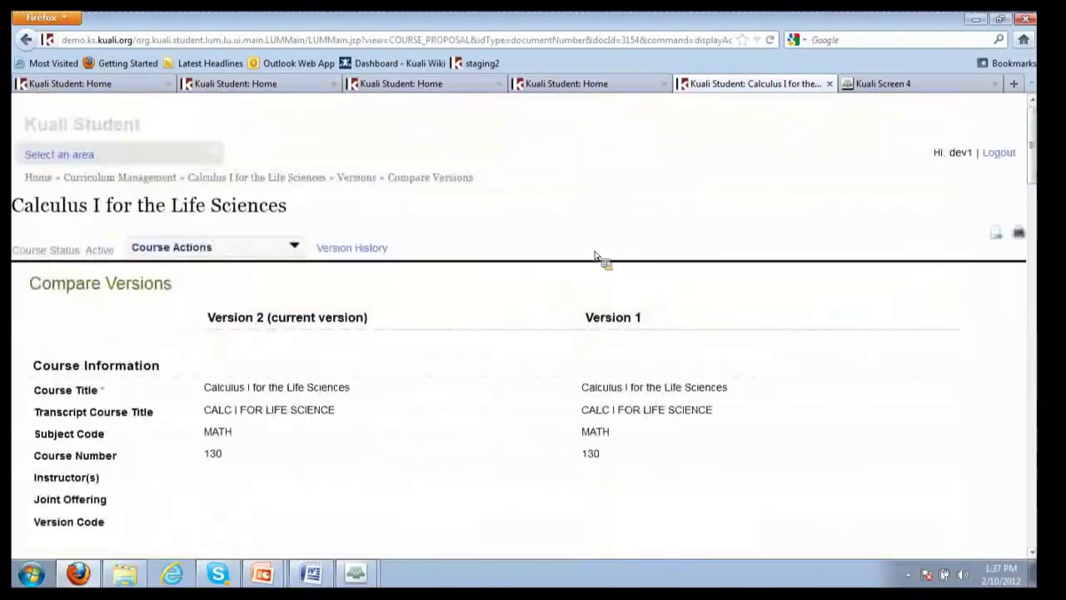
left_click(47, 182)
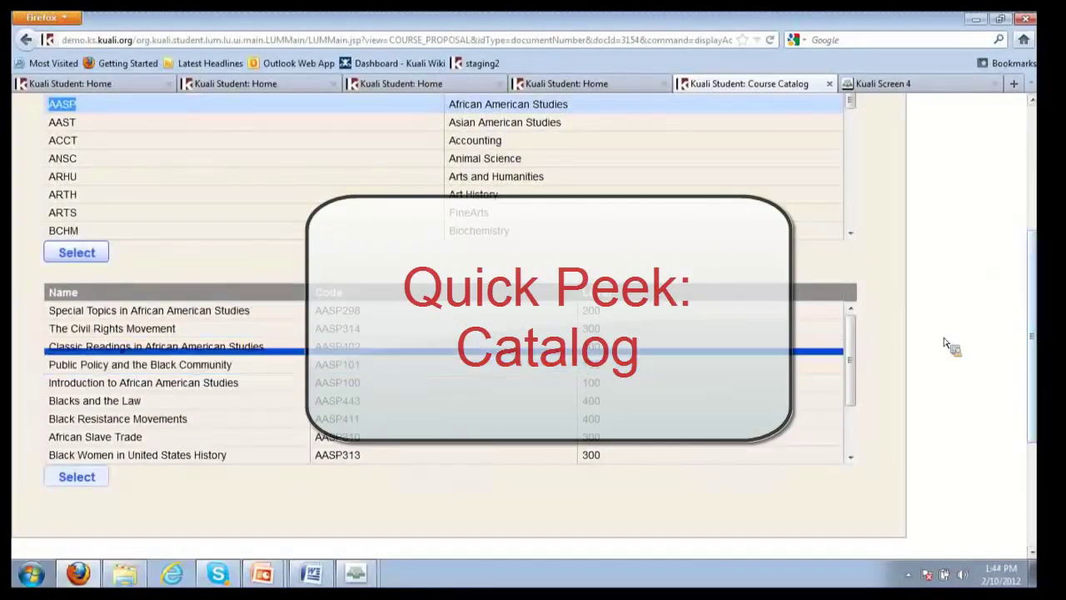
View the AASP courses Introduction to African American Studies and Public Policy and the Black Community
left_click_drag(1034, 341, 1031, 371)
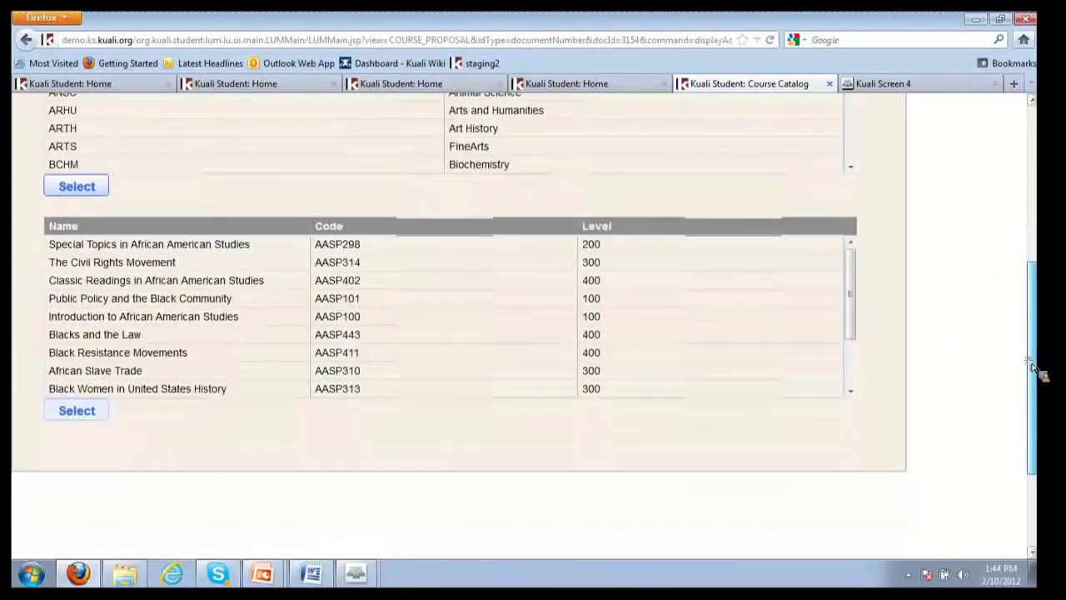
scroll(1033, 366, "up", 2)
left_click(258, 399)
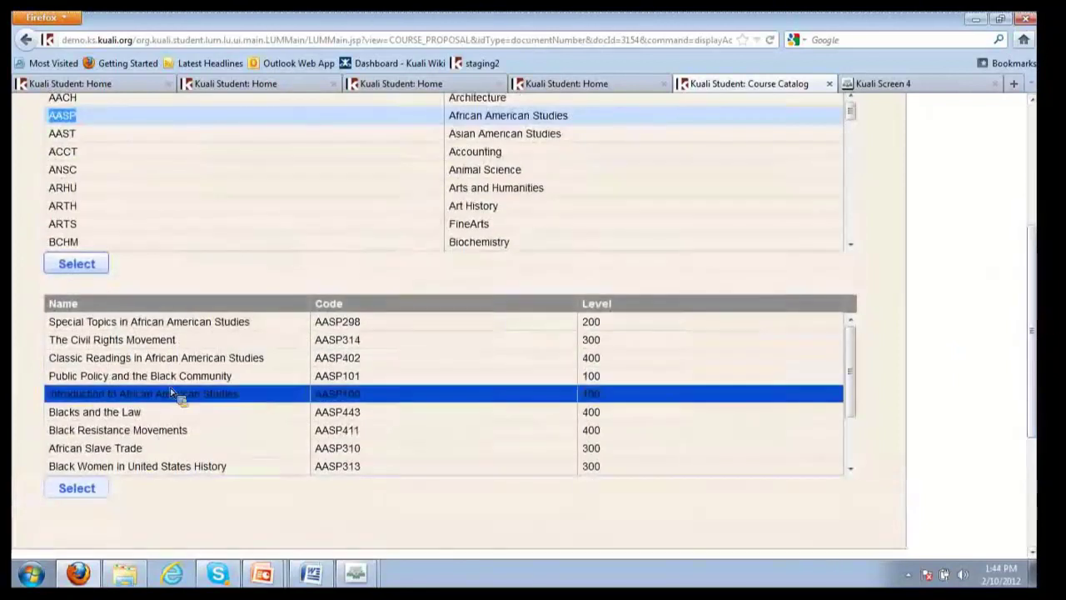
left_click(210, 385)
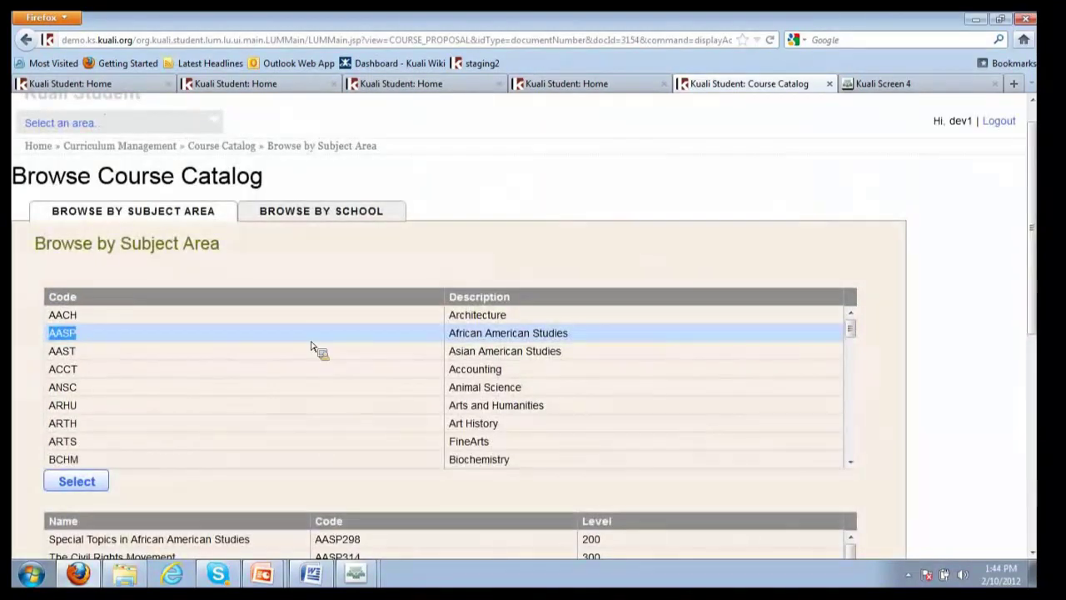
scroll(316, 349, "down", 3)
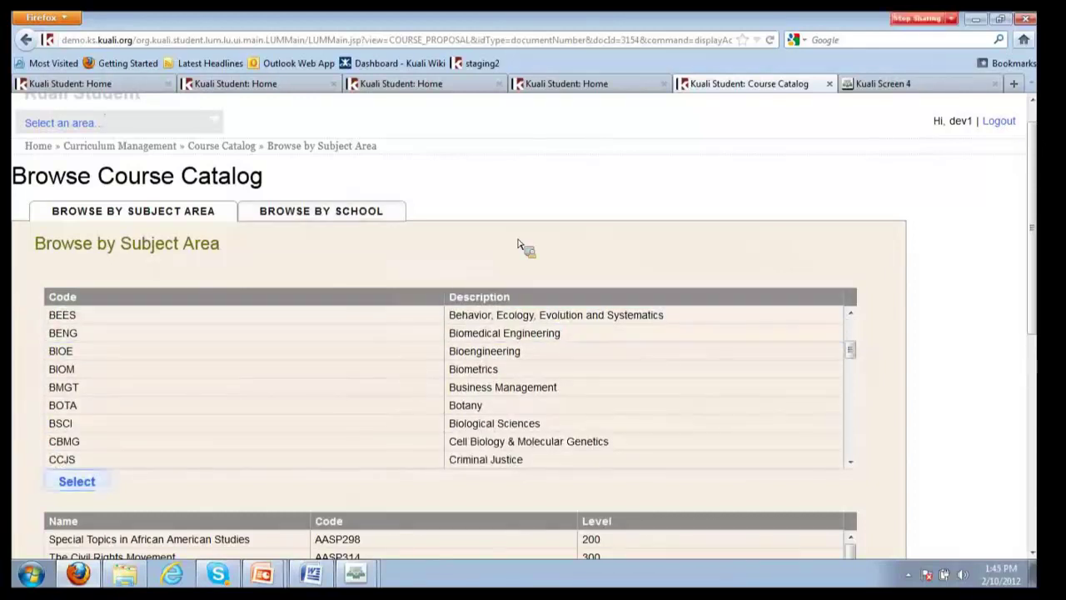
Switch the catalog to Browse by School and back to subject areas, scanning the listings
left_click(321, 211)
scroll(613, 191, "down", 2)
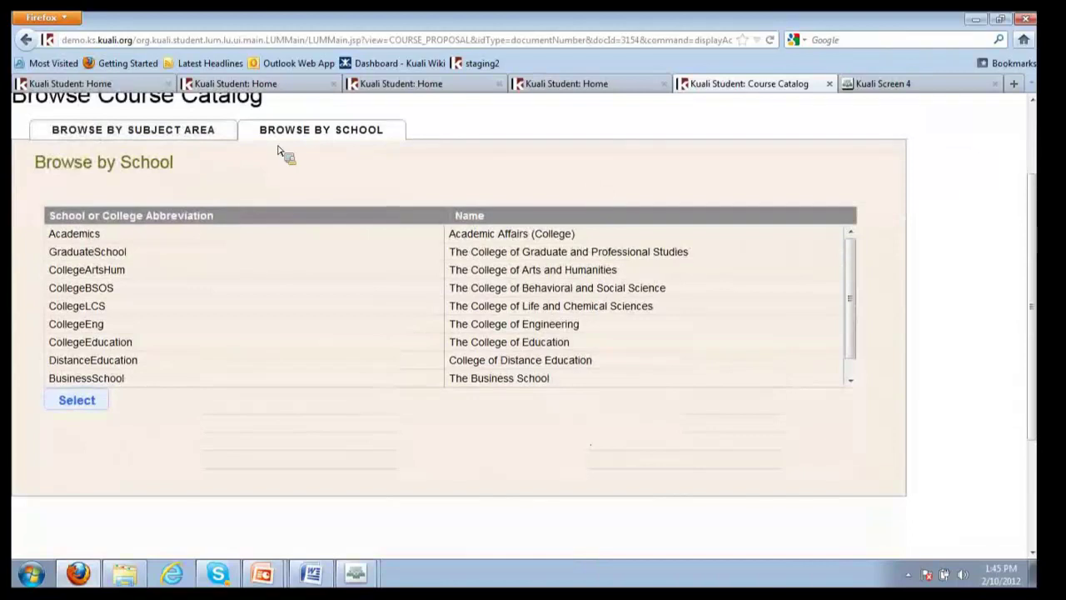
left_click(210, 135)
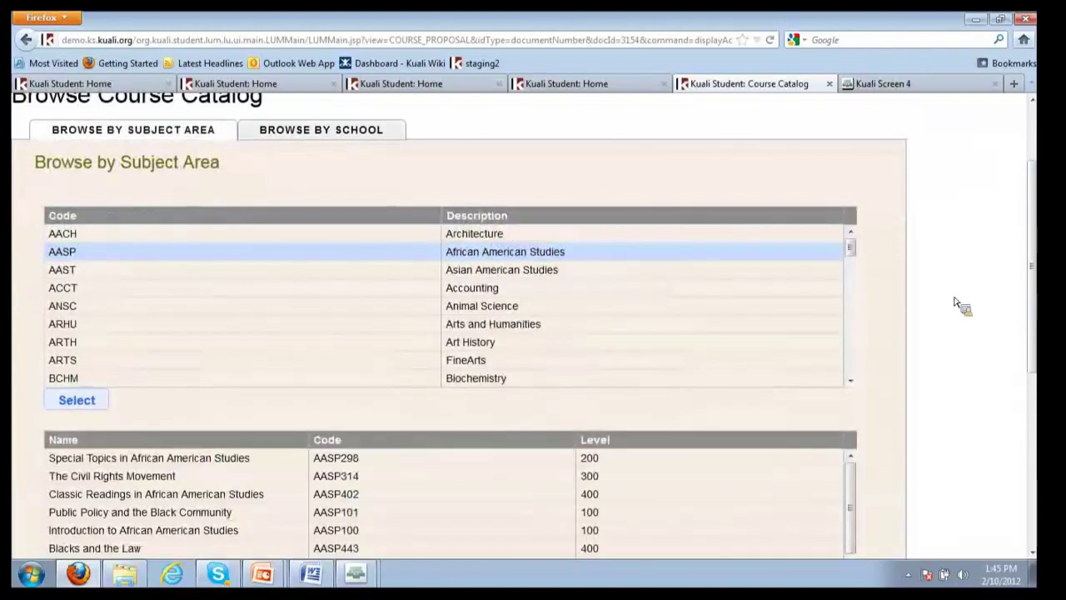
scroll(1038, 279, "down", 1)
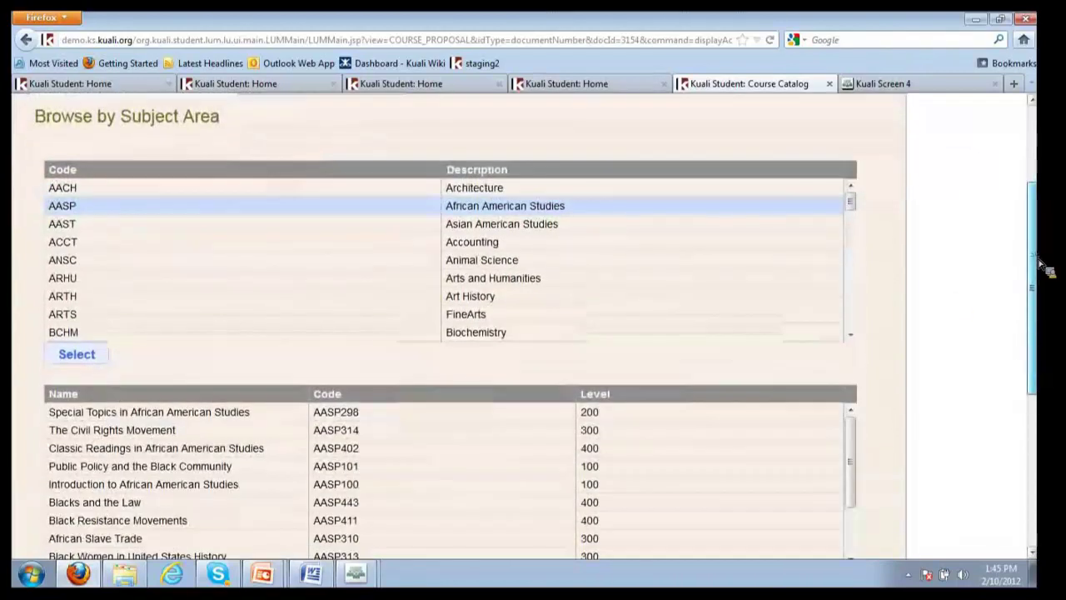
scroll(1040, 265, "up", 3)
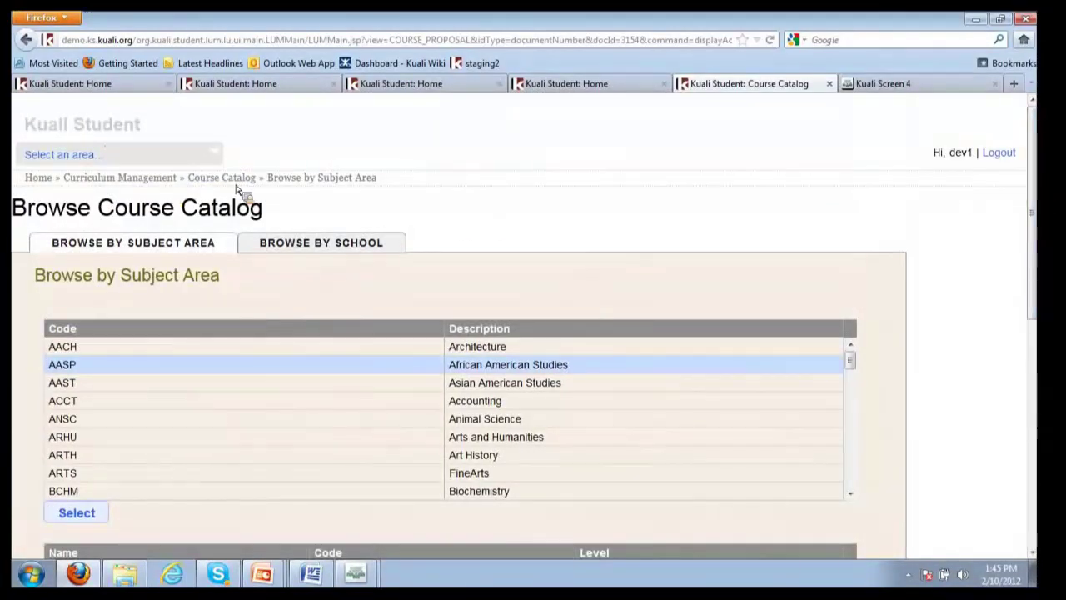
scroll(605, 210, "down", 2)
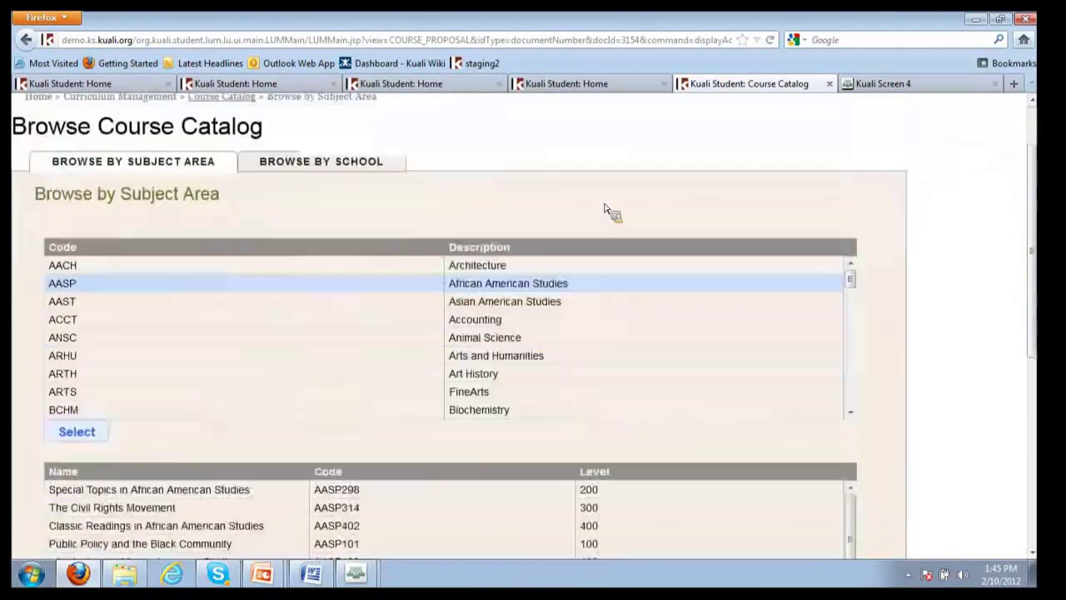
scroll(605, 210, "down", 2)
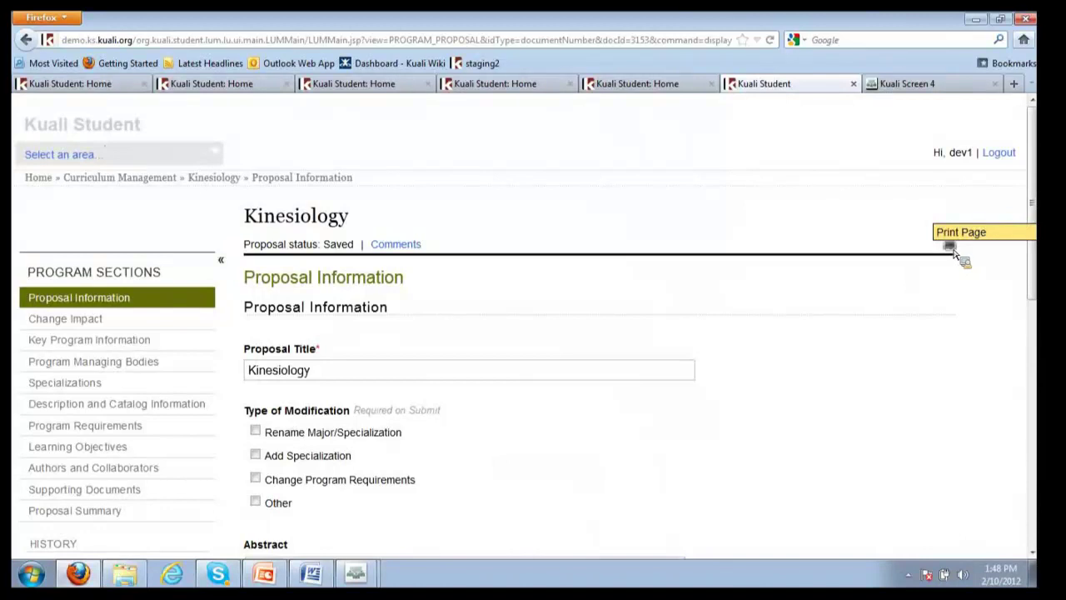
Open the Kinesiology proposal's printable page, scroll through it, then close the preview popup
left_click(950, 246)
scroll(867, 352, "down", 5)
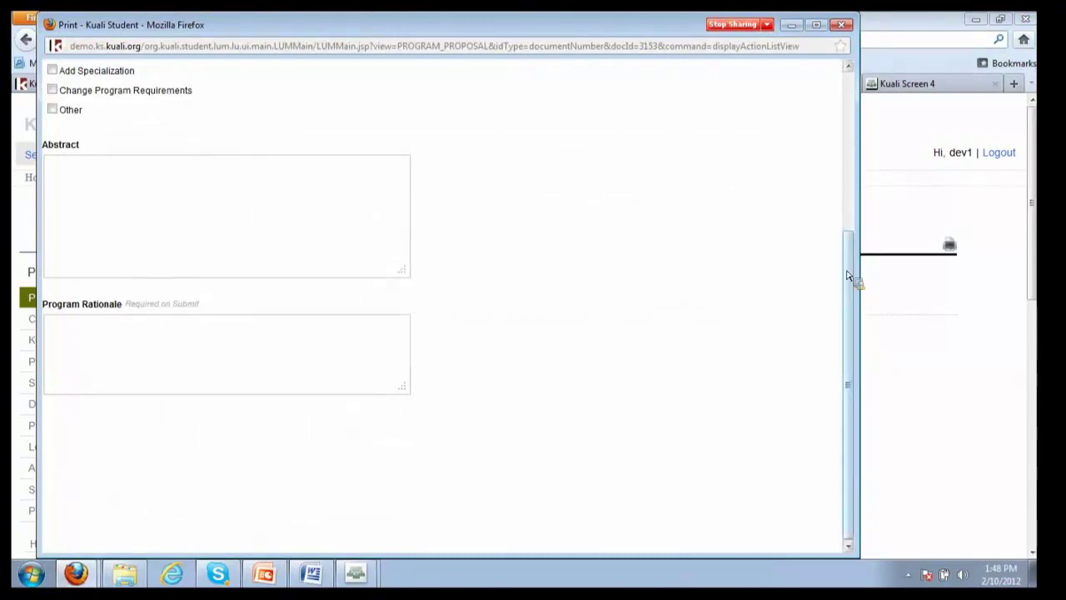
left_click_drag(852, 281, 893, 75)
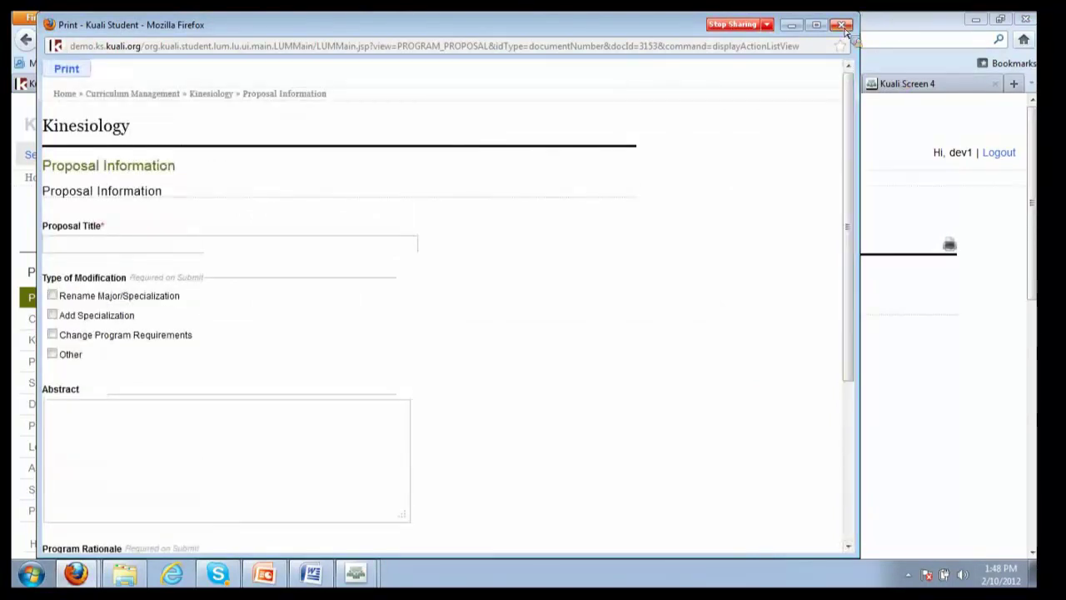
left_click(971, 447)
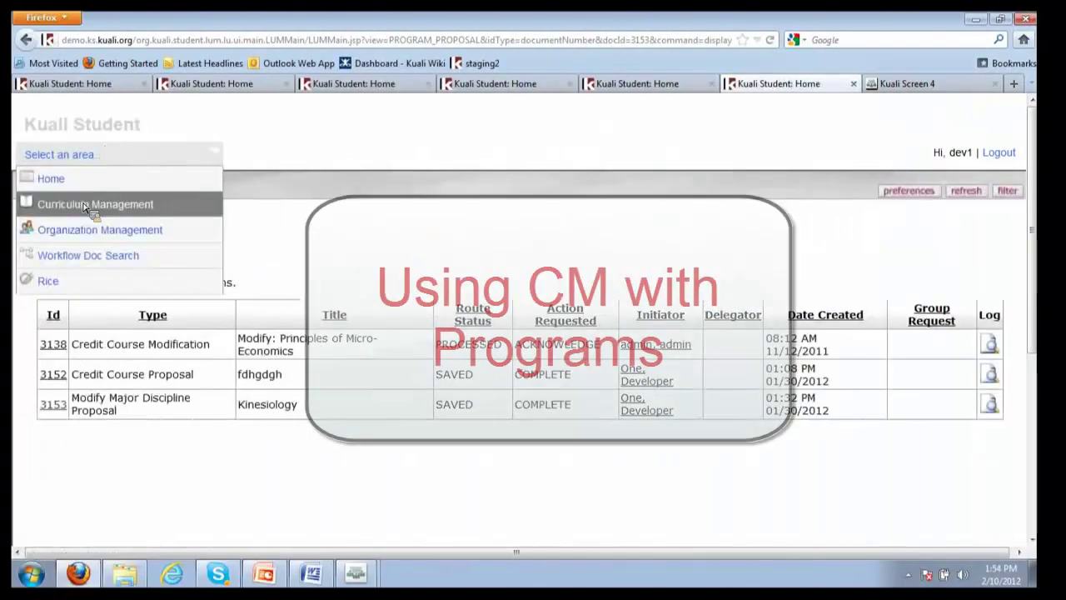
Open Curriculum Management and bring up the Browse Academic Programs list
left_click(88, 206)
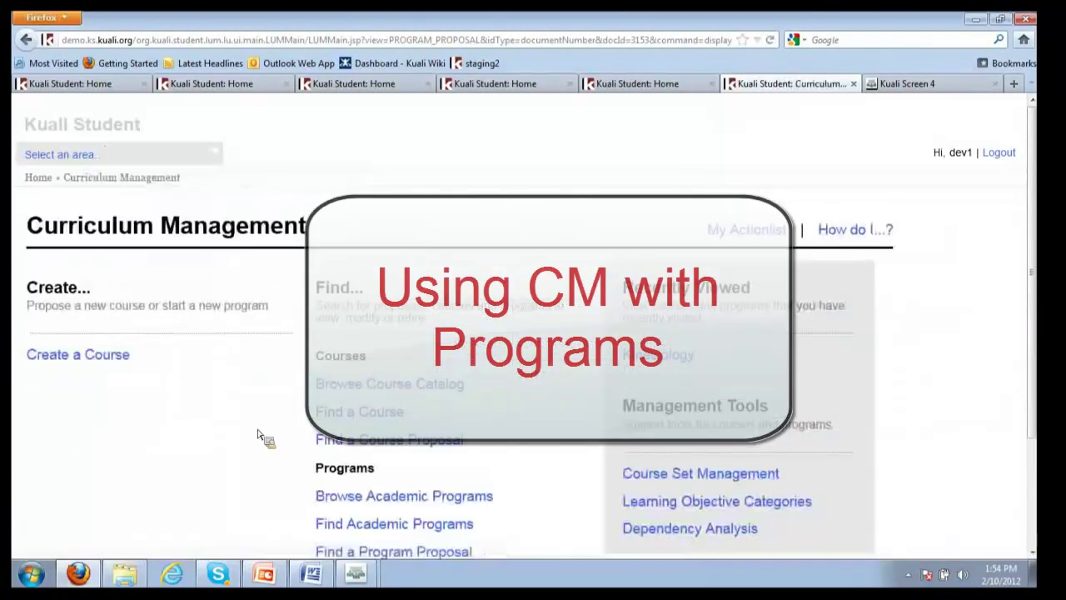
scroll(258, 437, "down", 2)
left_click(321, 414)
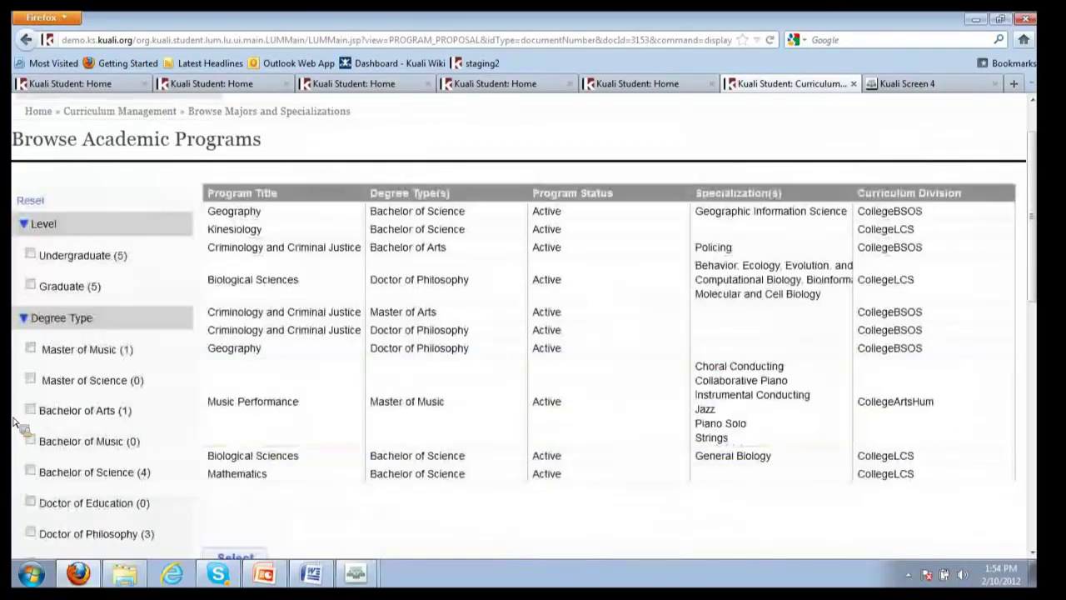
left_click(300, 461)
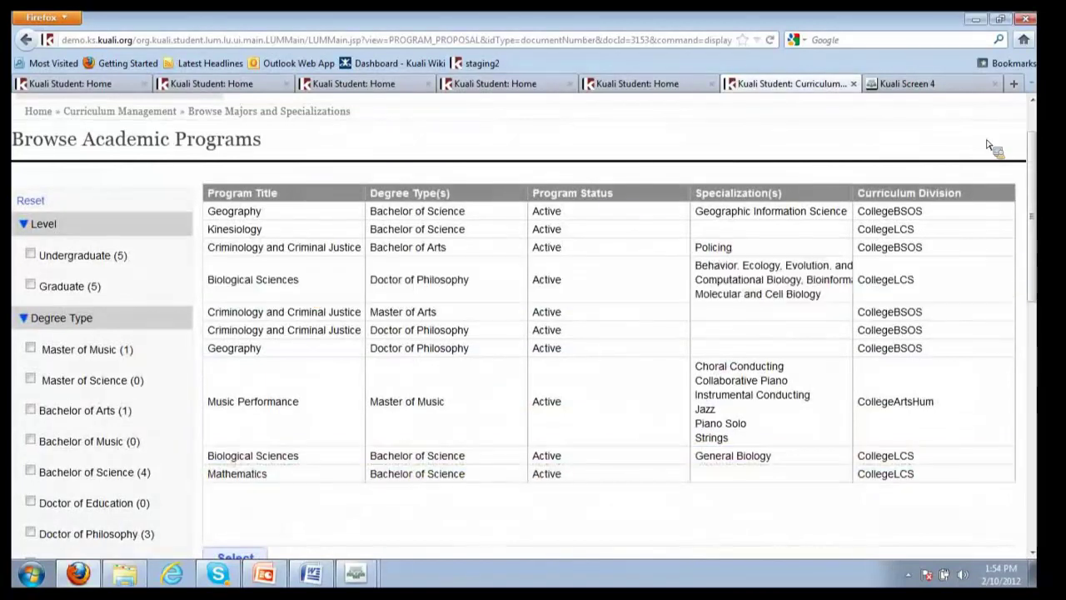
left_click_drag(1026, 161, 1043, 221)
scroll(1046, 218, "up", 3)
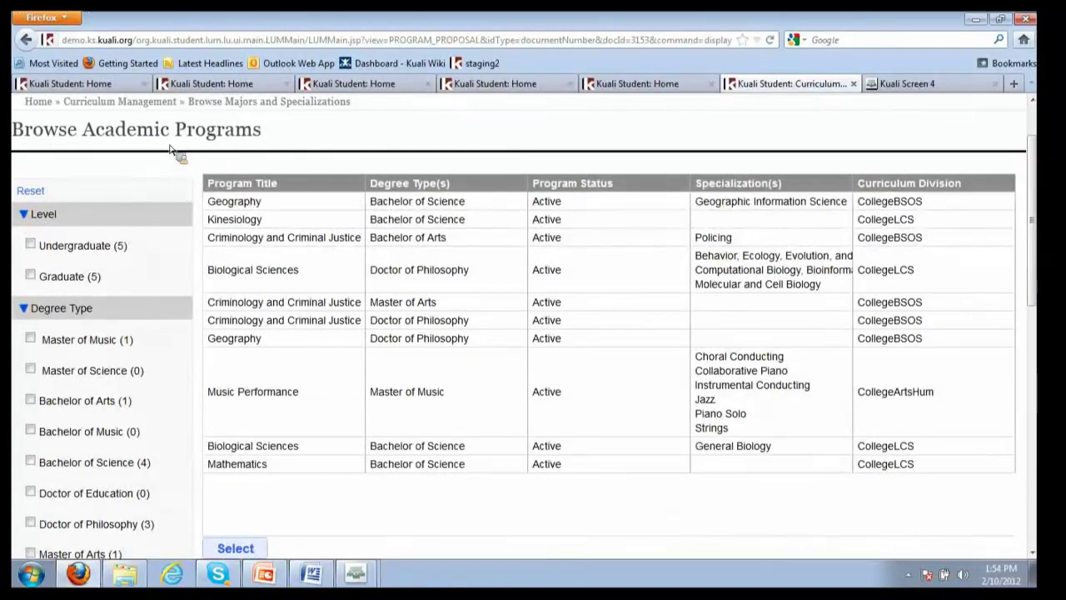
Apply and clear the Undergraduate and Bachelor of Science filters, then pick Biological Sciences B.S
left_click(30, 244)
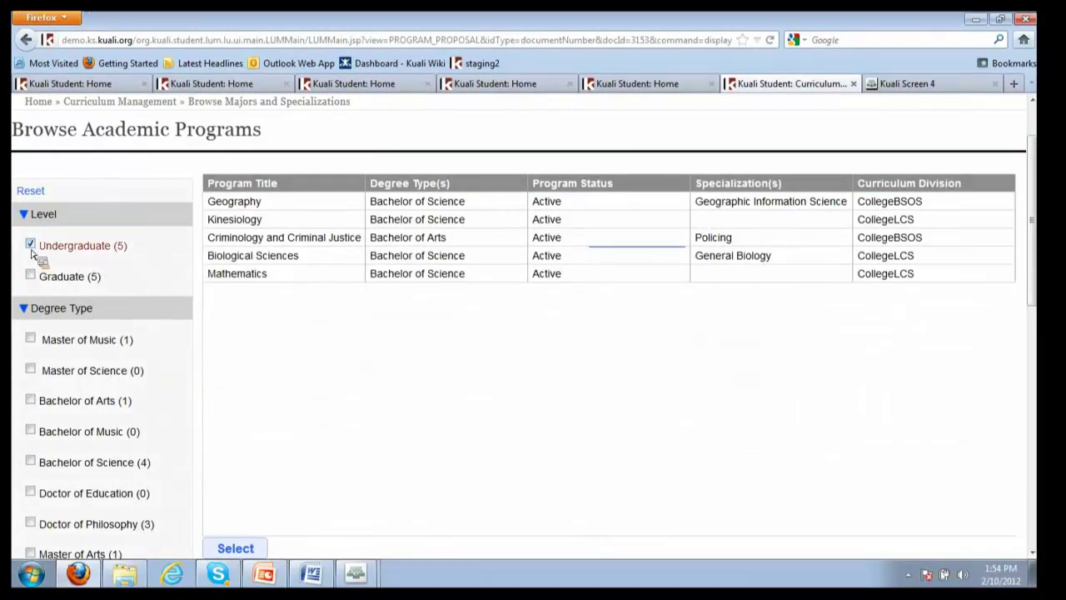
left_click(31, 245)
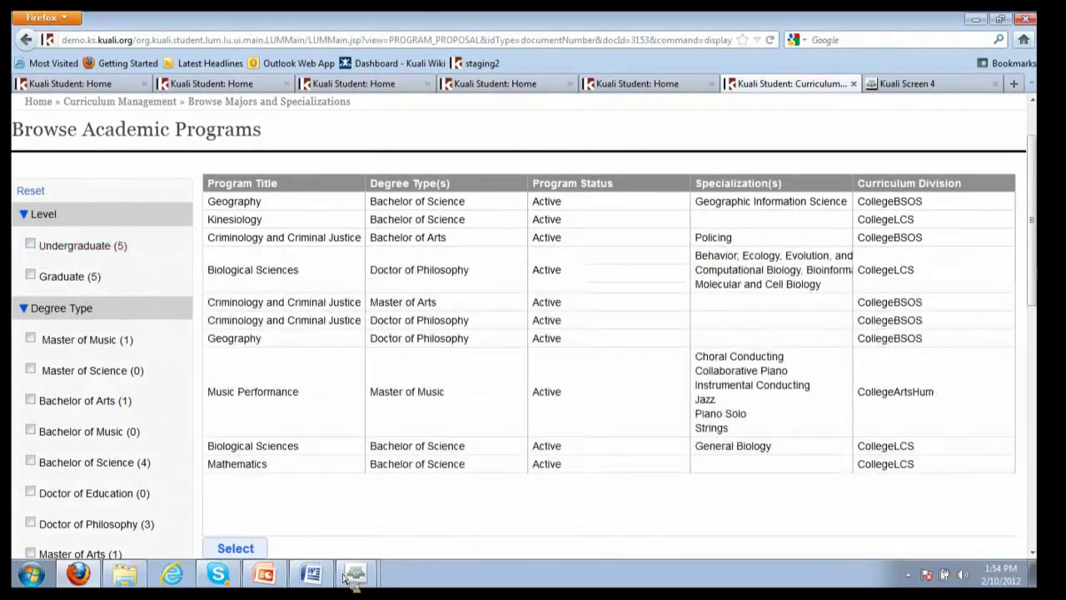
scroll(108, 485, "down", 1)
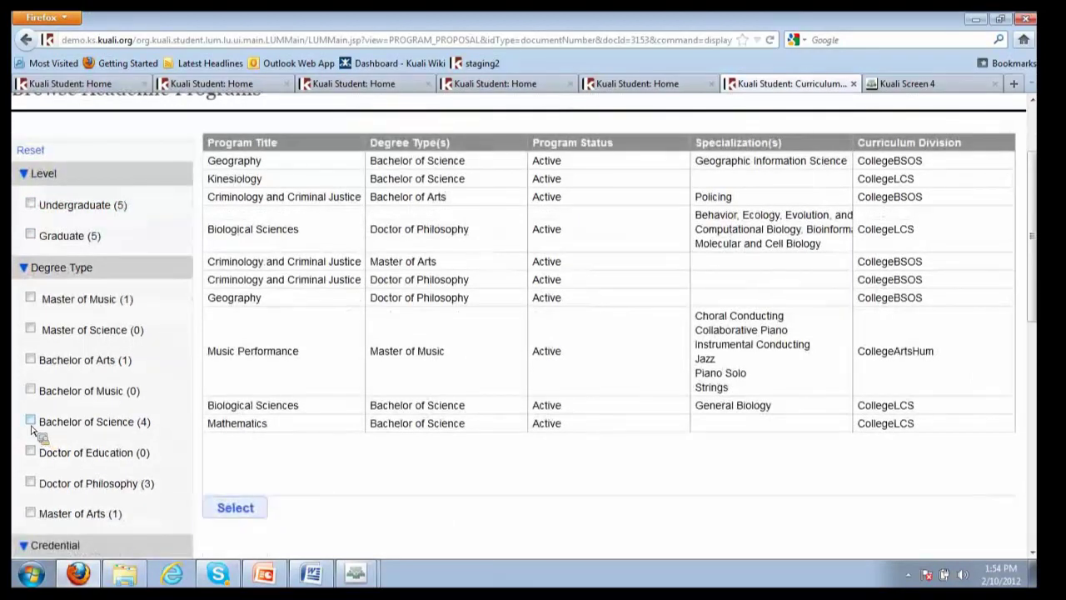
left_click(31, 421)
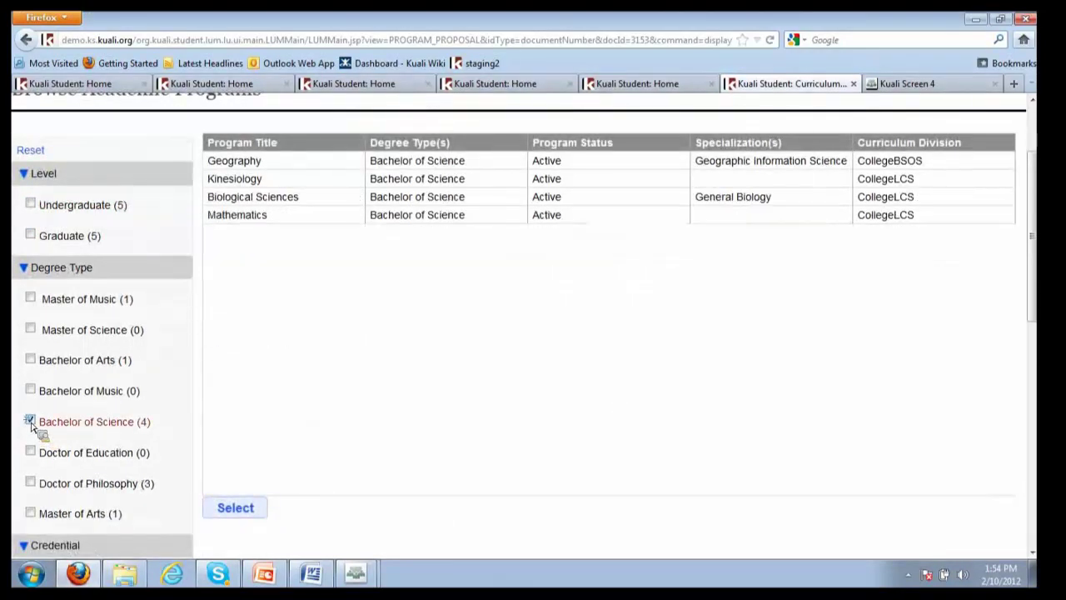
left_click(31, 421)
left_click(374, 425)
scroll(261, 519, "down", 2)
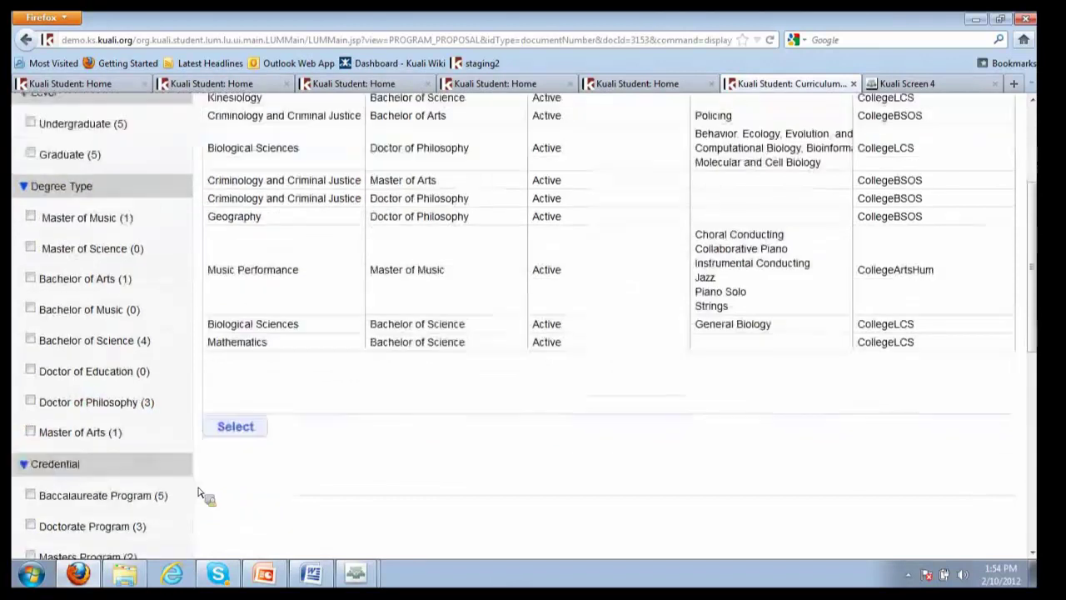
scroll(327, 523, "up", 3)
left_click(275, 448)
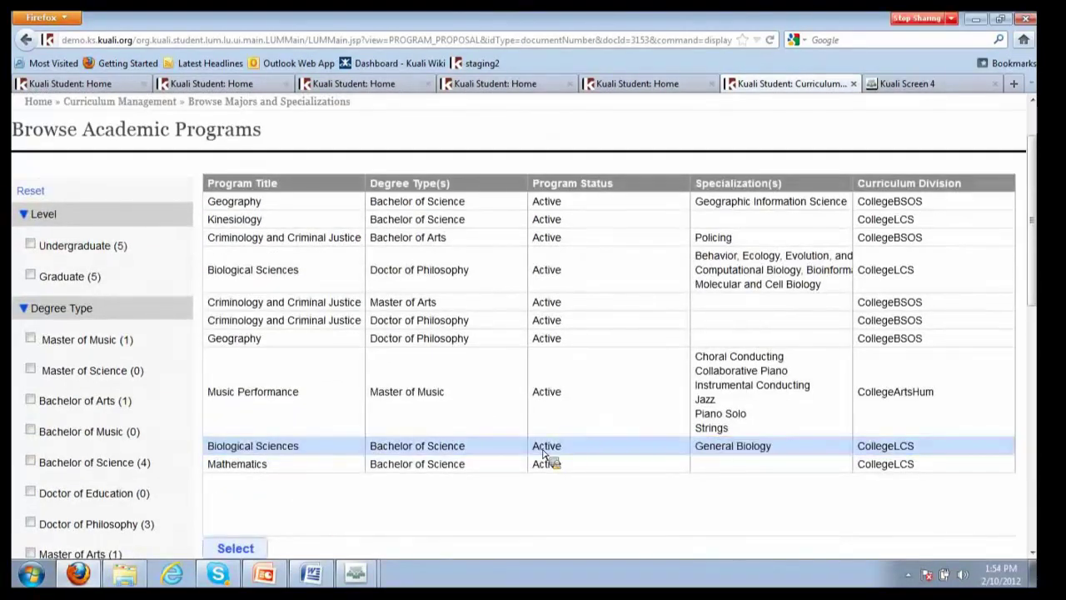
Open the Biological Sciences program and view its Key Program Information (code BSCI, Baccalaureate)
left_click(235, 548)
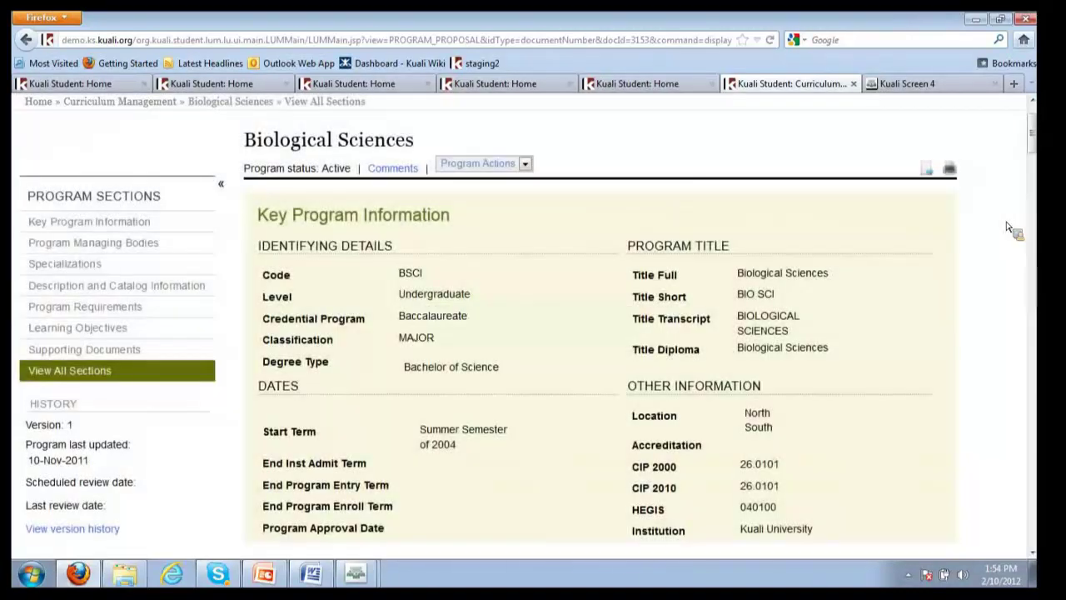
left_click(92, 226)
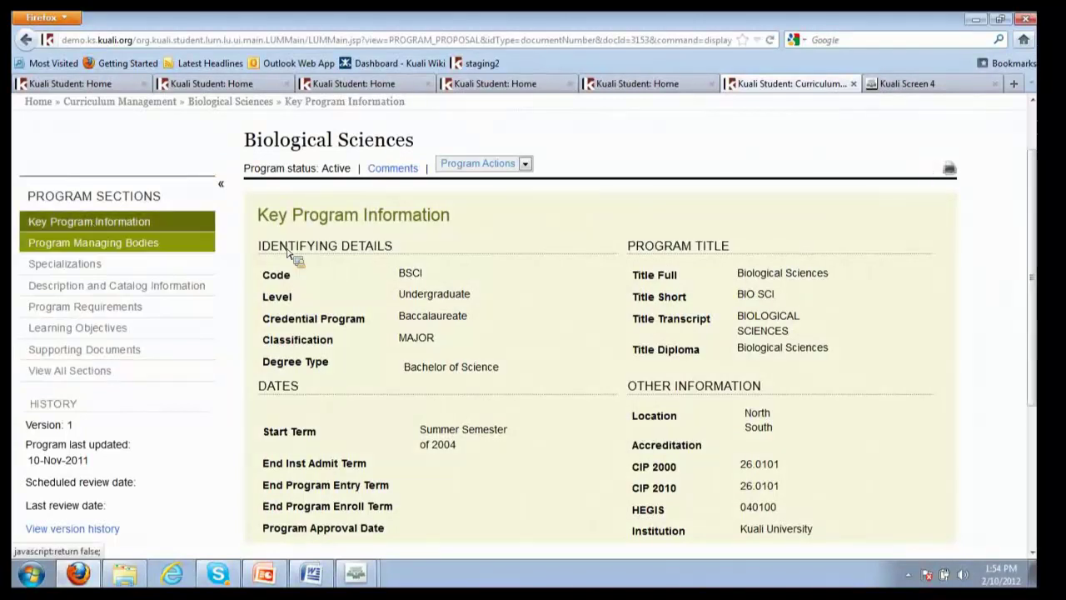
scroll(1041, 221, "down", 1)
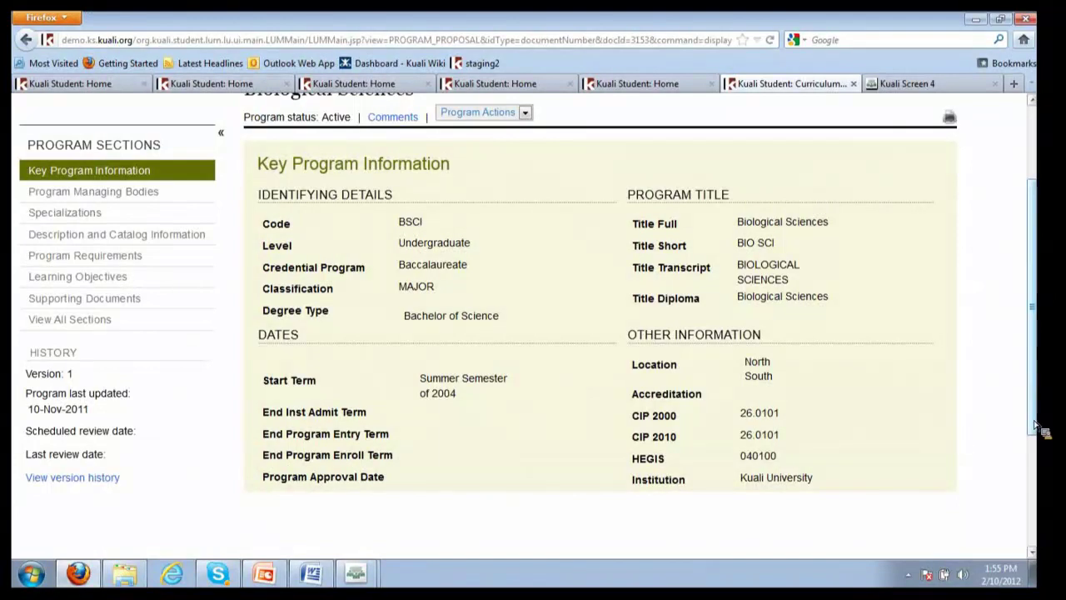
left_click_drag(1031, 433, 1037, 442)
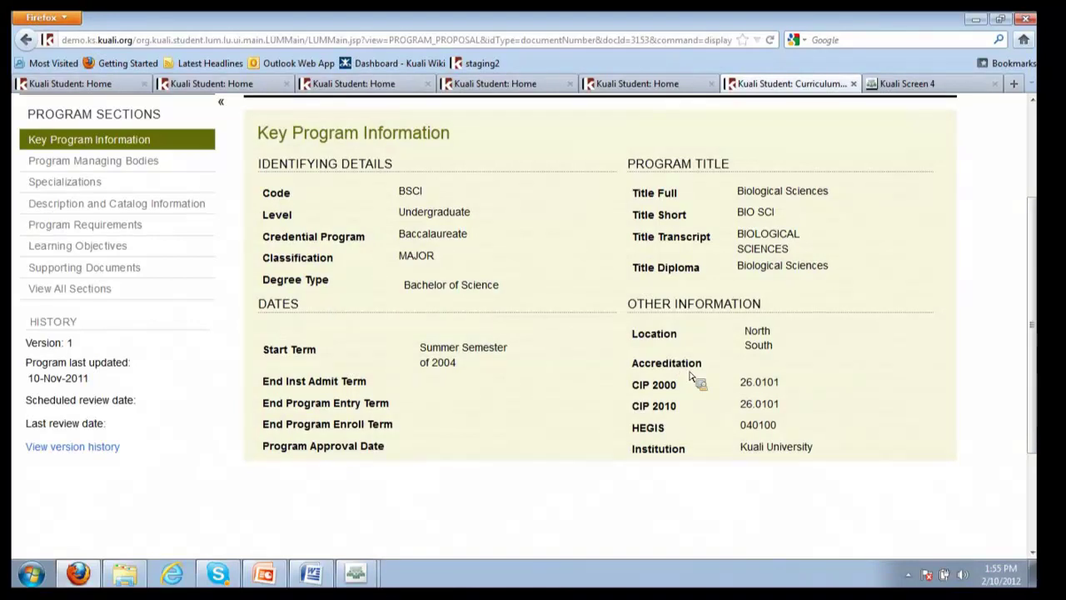
List all Biological Sciences managing bodies (College of Life and Chemical Sciences, Biology Dept), then return to top
left_click(55, 165)
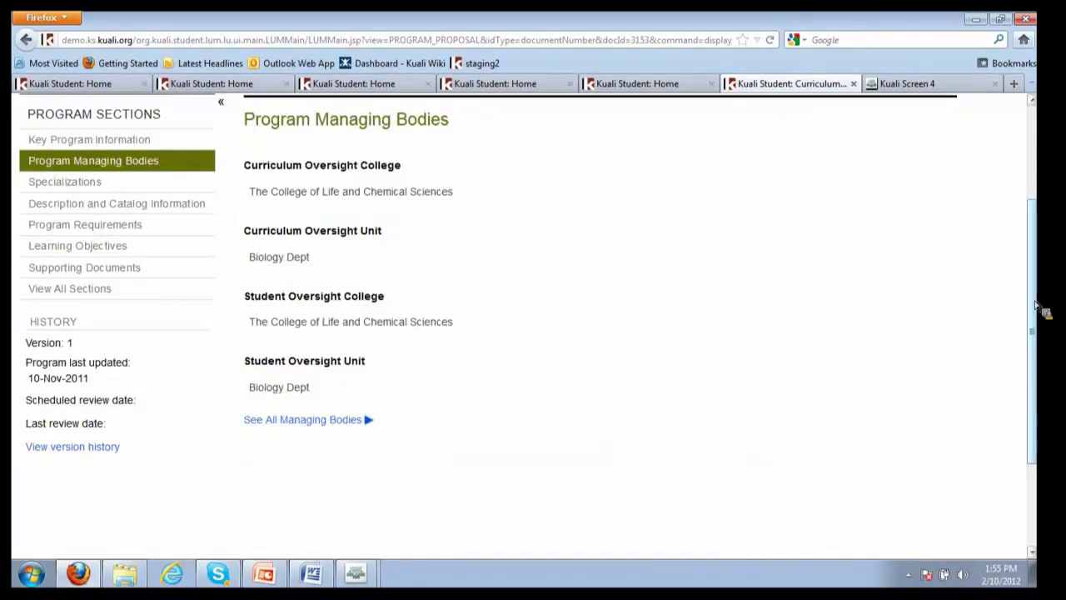
scroll(1006, 297, "up", 2)
scroll(1044, 263, "up", 1)
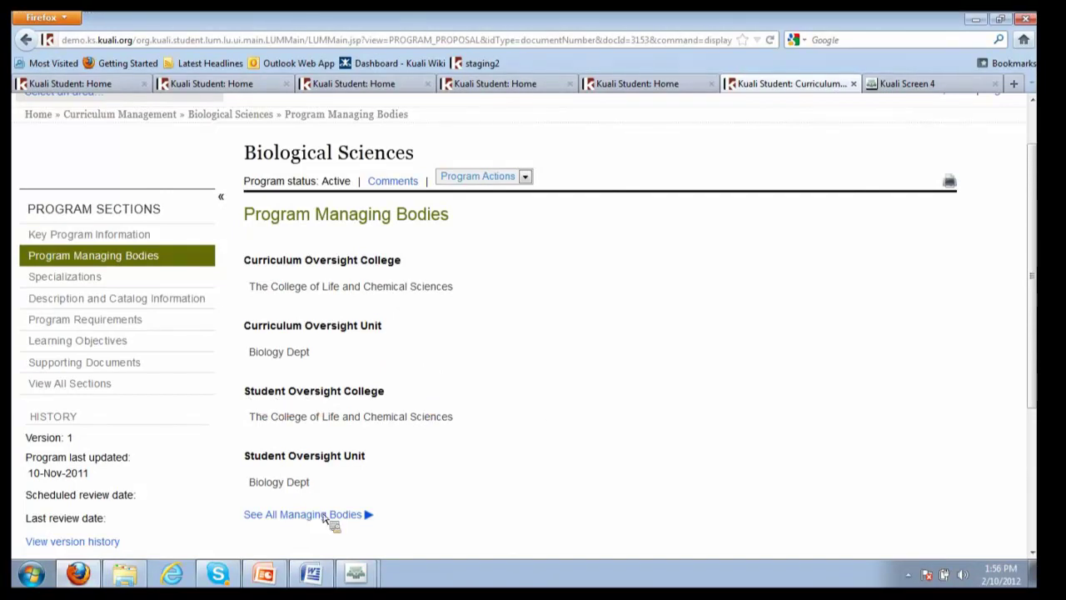
left_click(333, 514)
scroll(738, 405, "down", 3)
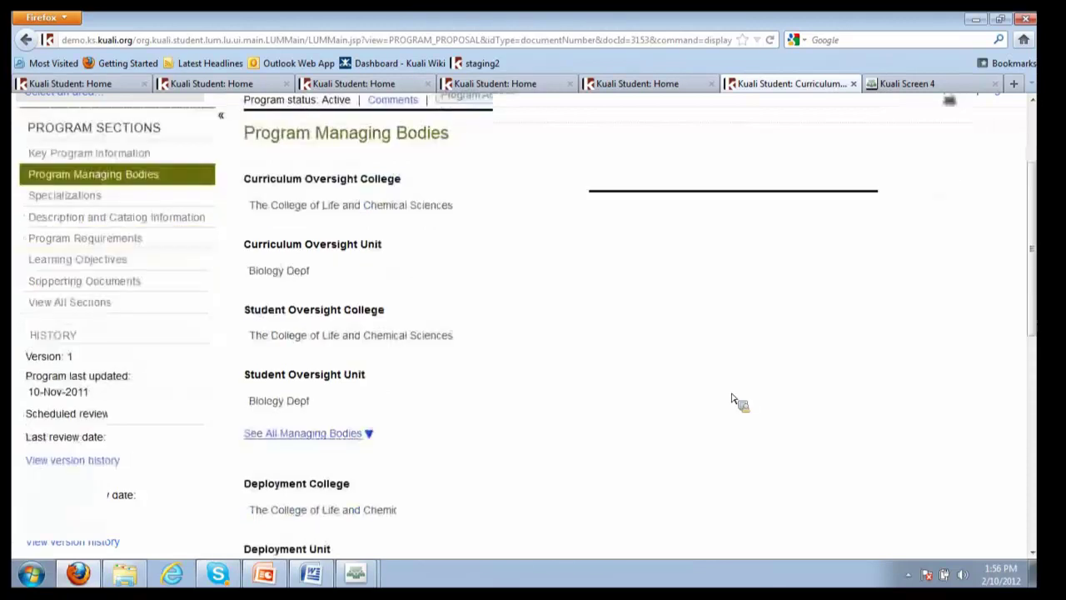
scroll(734, 424, "down", 3)
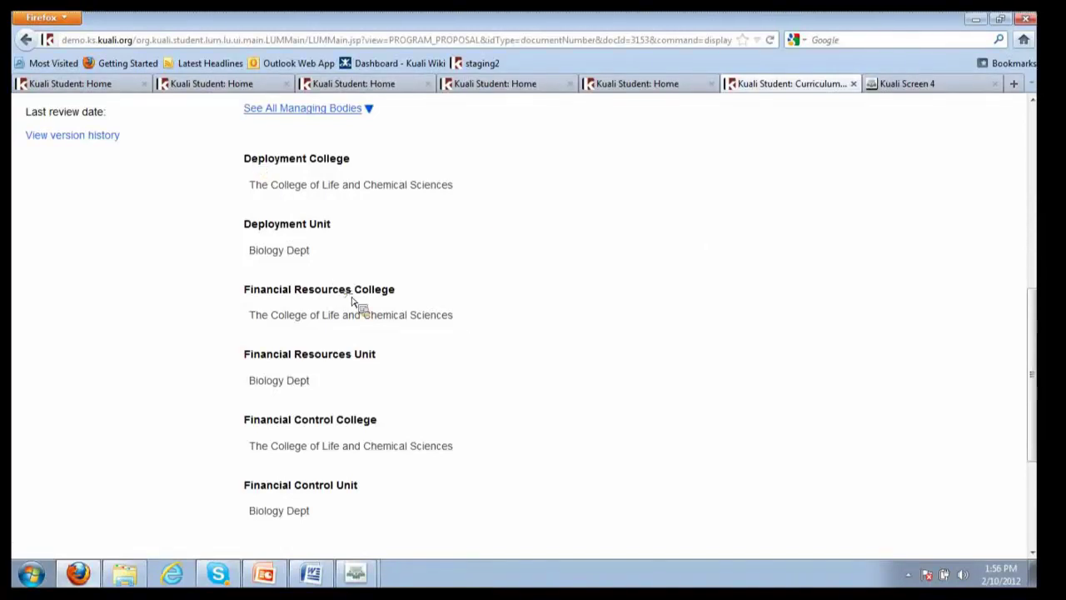
left_click_drag(348, 302, 251, 293)
scroll(178, 357, "down", 2)
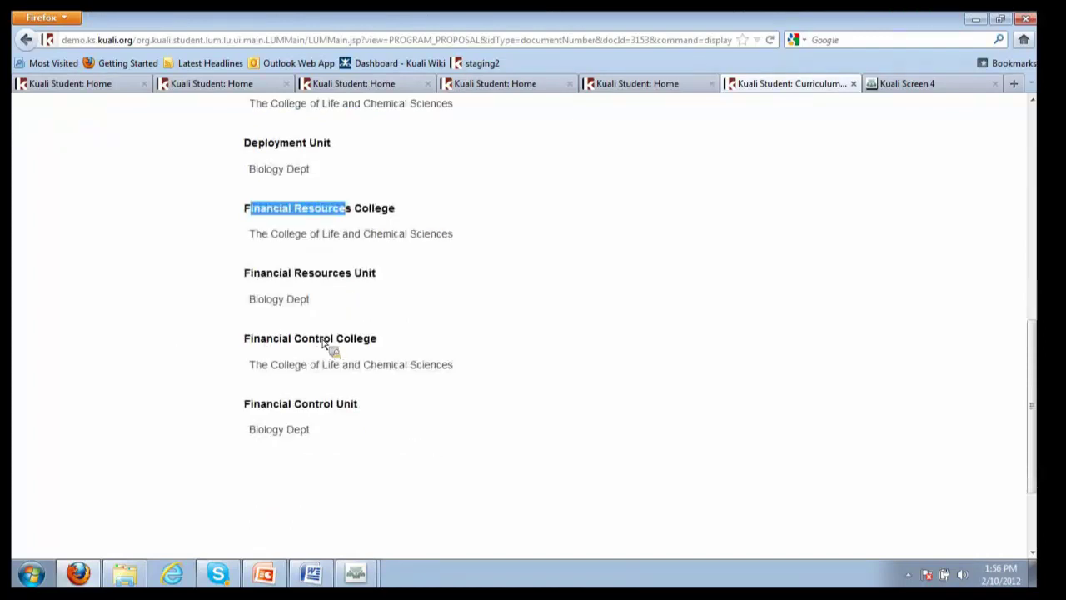
scroll(510, 349, "up", 3)
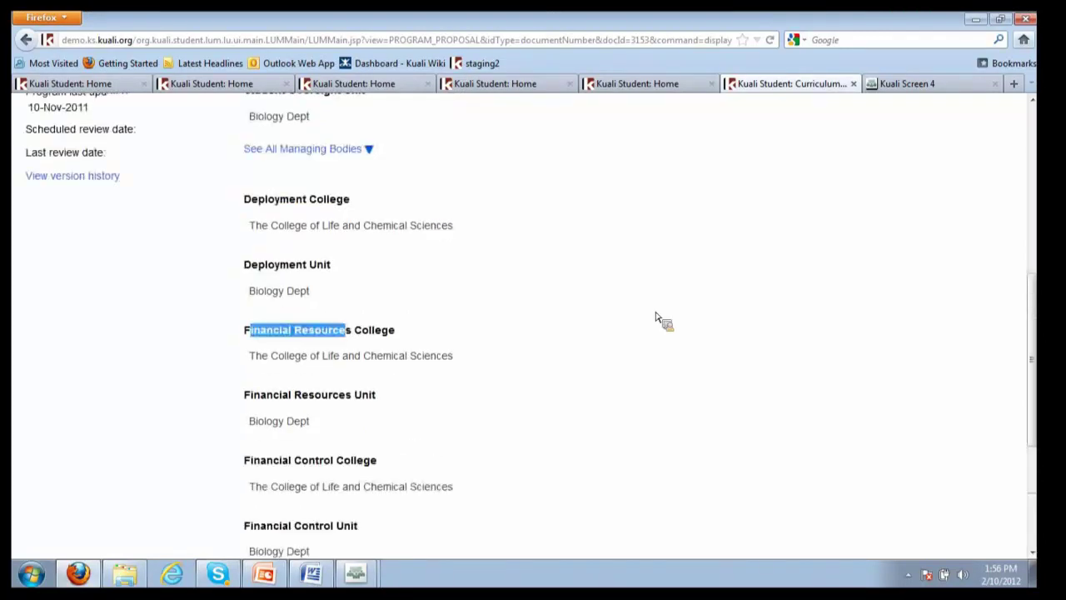
left_click(1035, 241)
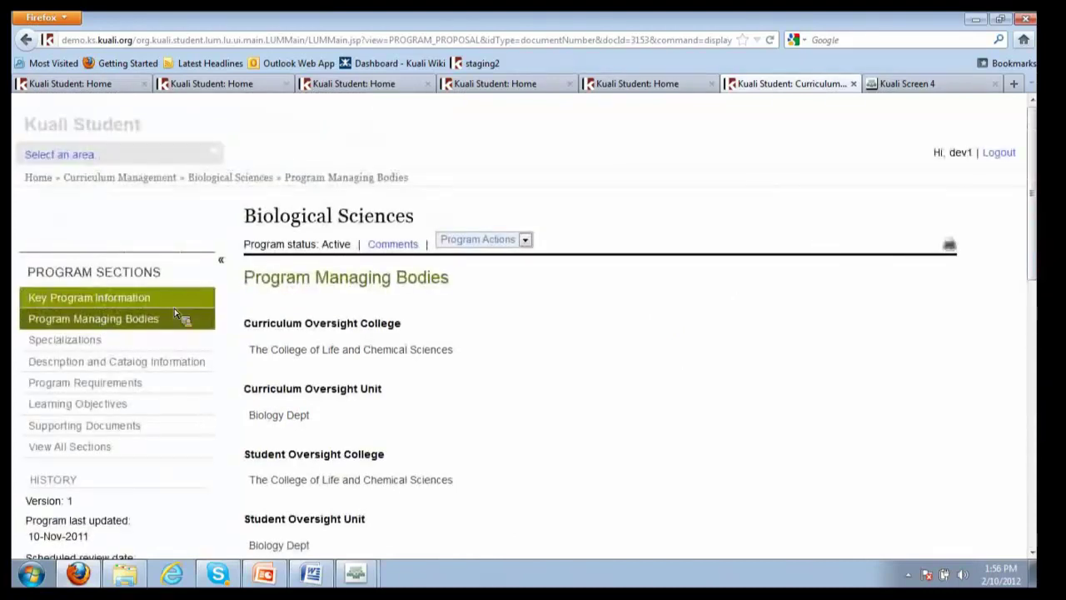
View Specializations and Description and Catalog Information, ending on Program Requirements
left_click(47, 344)
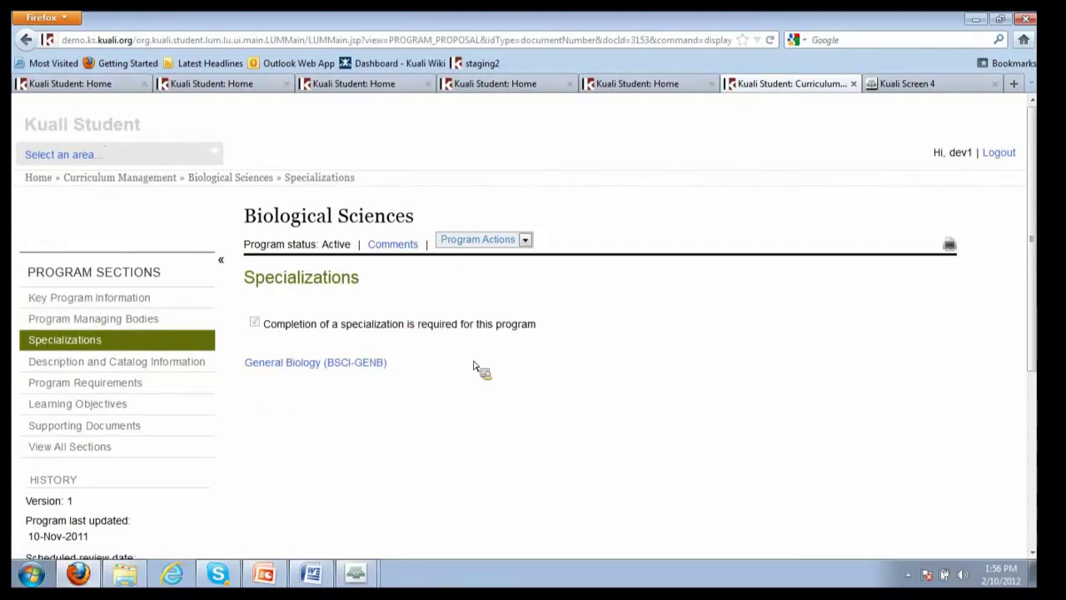
left_click(103, 365)
scroll(612, 372, "down", 1)
scroll(612, 372, "down", 1)
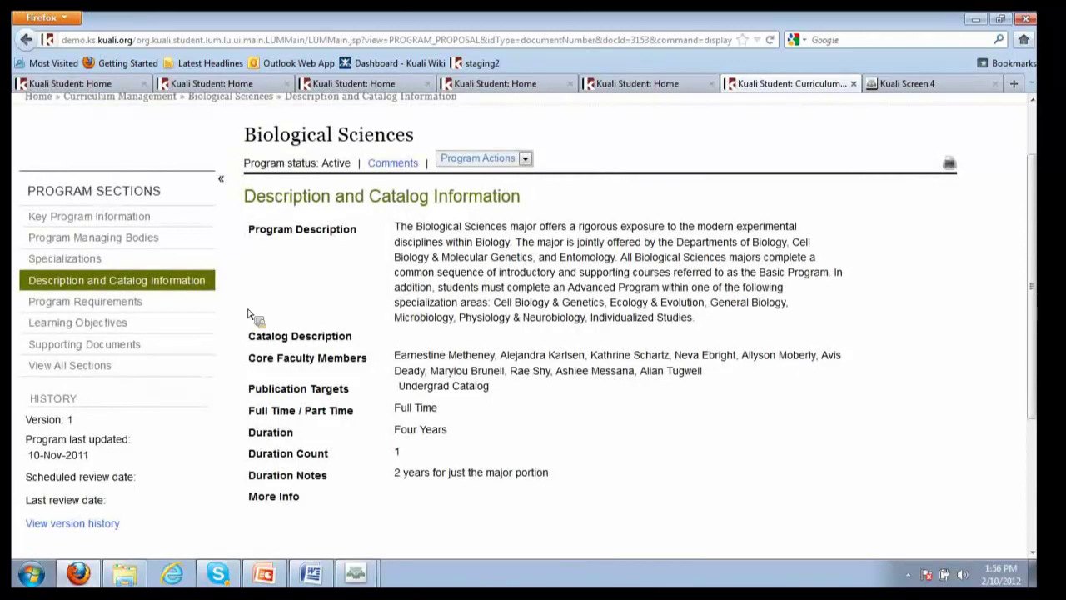
left_click(132, 306)
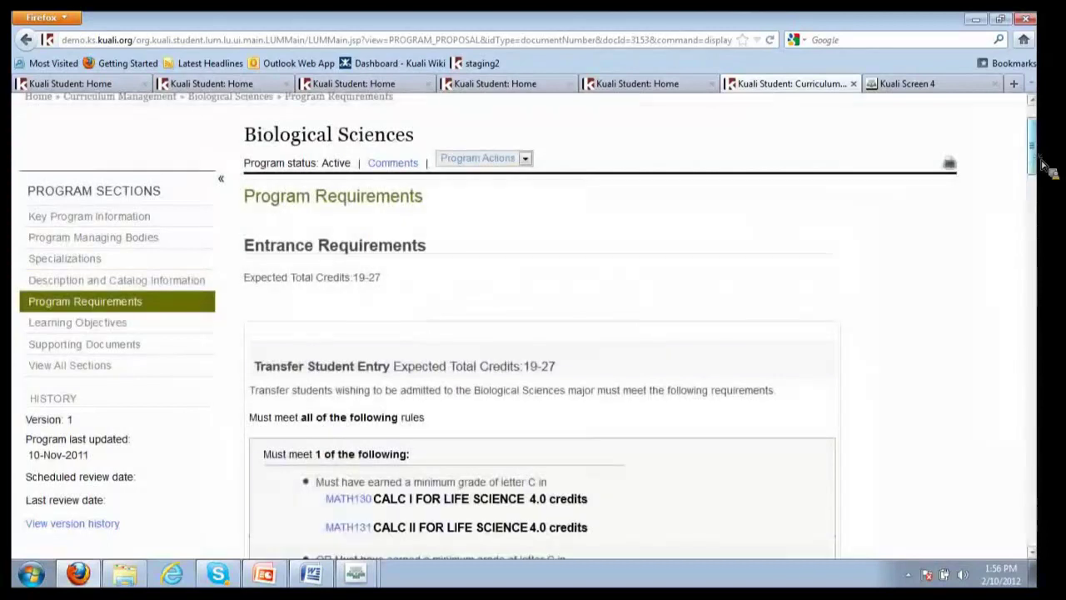
scroll(1041, 161, "down", 3)
scroll(1047, 173, "up", 3)
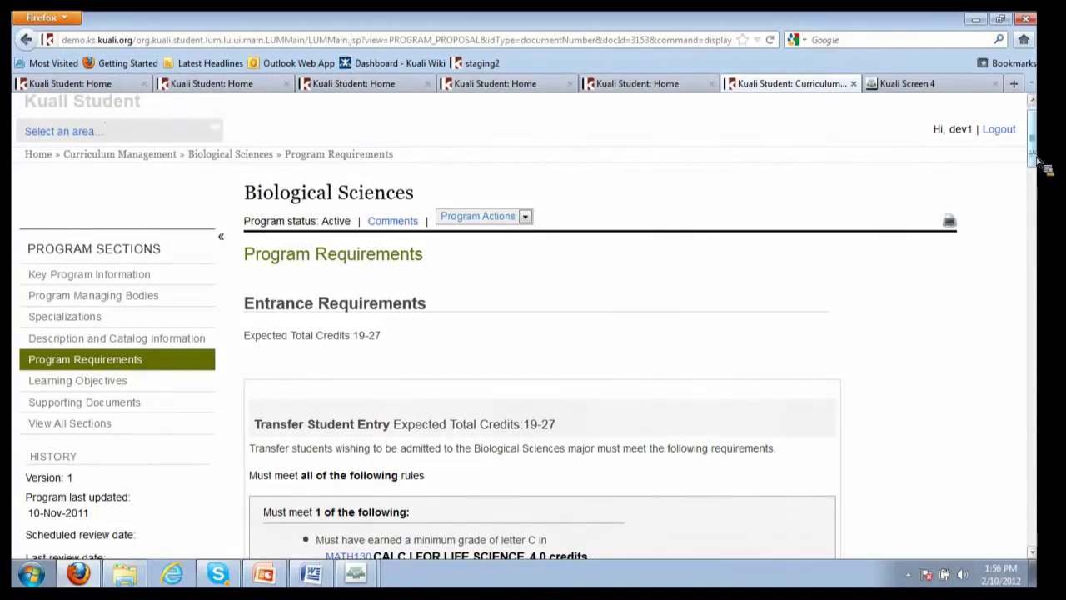
scroll(1037, 155, "down", 5)
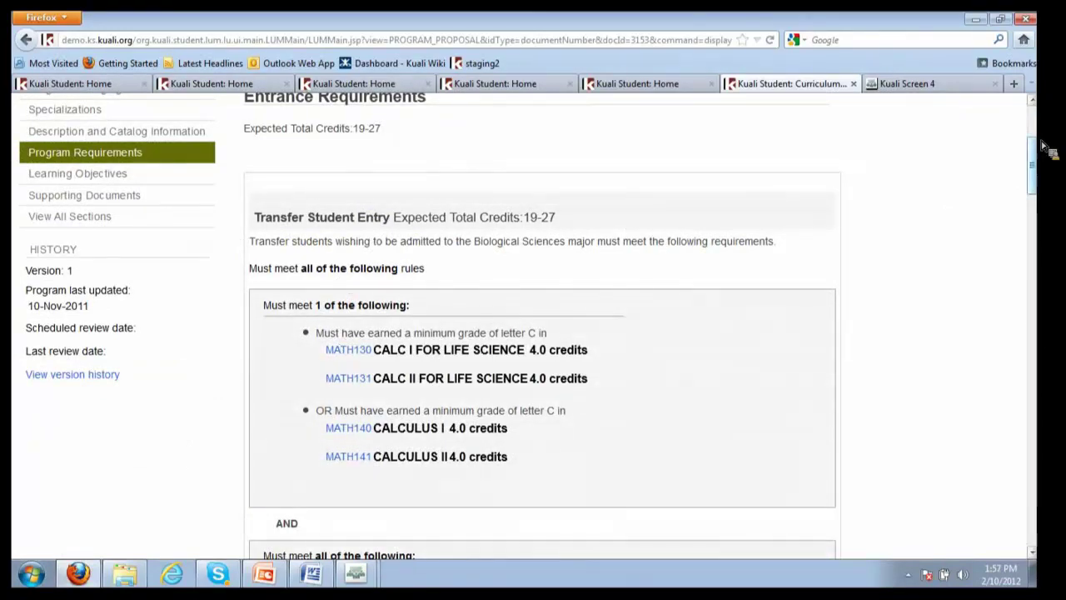
scroll(1037, 159, "down", 1)
scroll(996, 188, "down", 1)
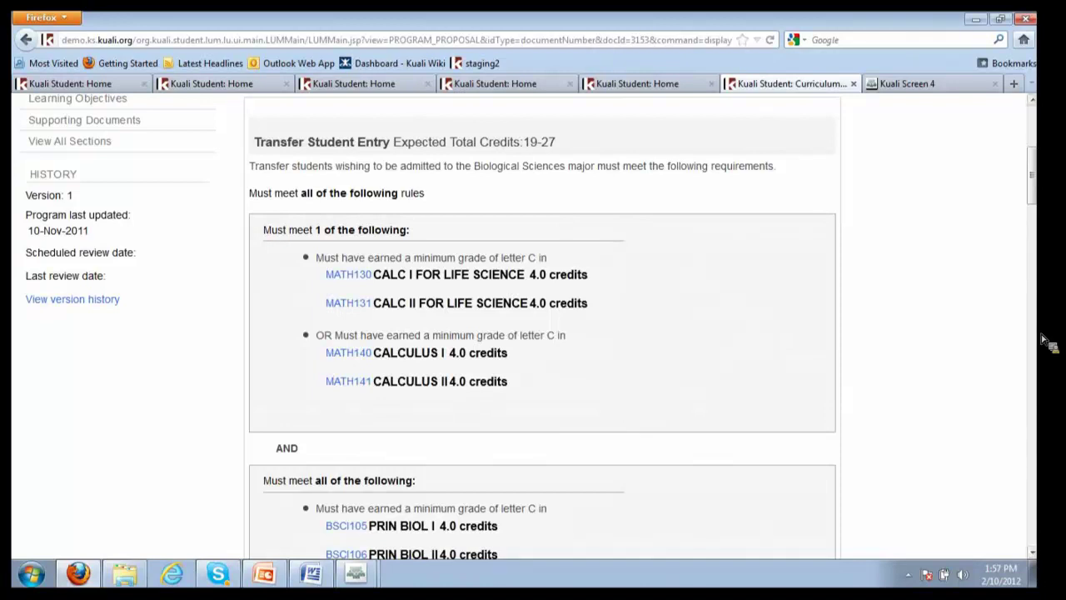
scroll(1033, 205, "down", 4)
scroll(861, 250, "down", 3)
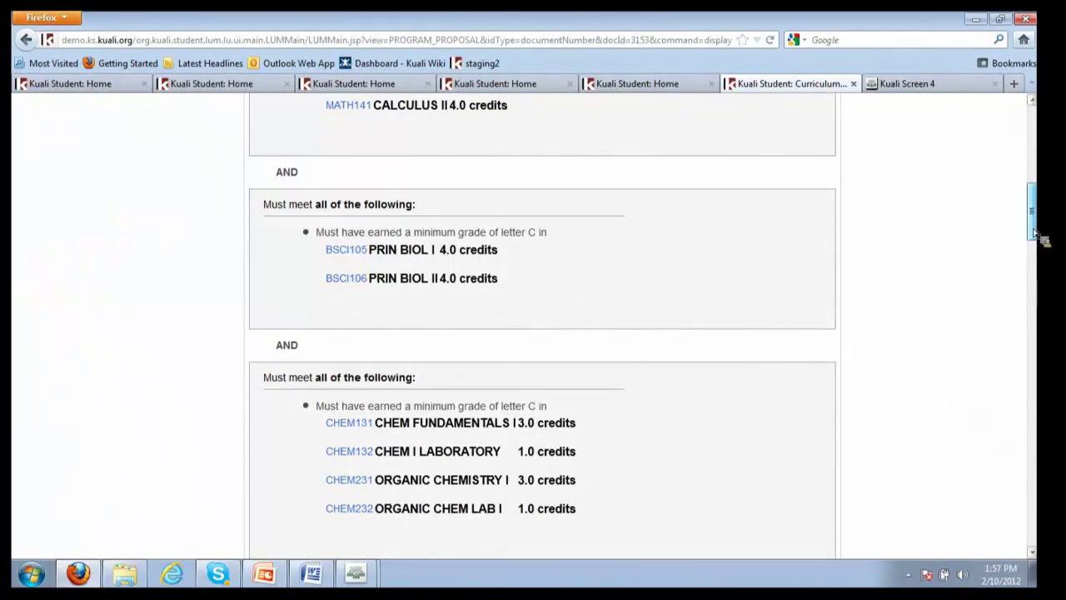
scroll(1012, 250, "down", 3)
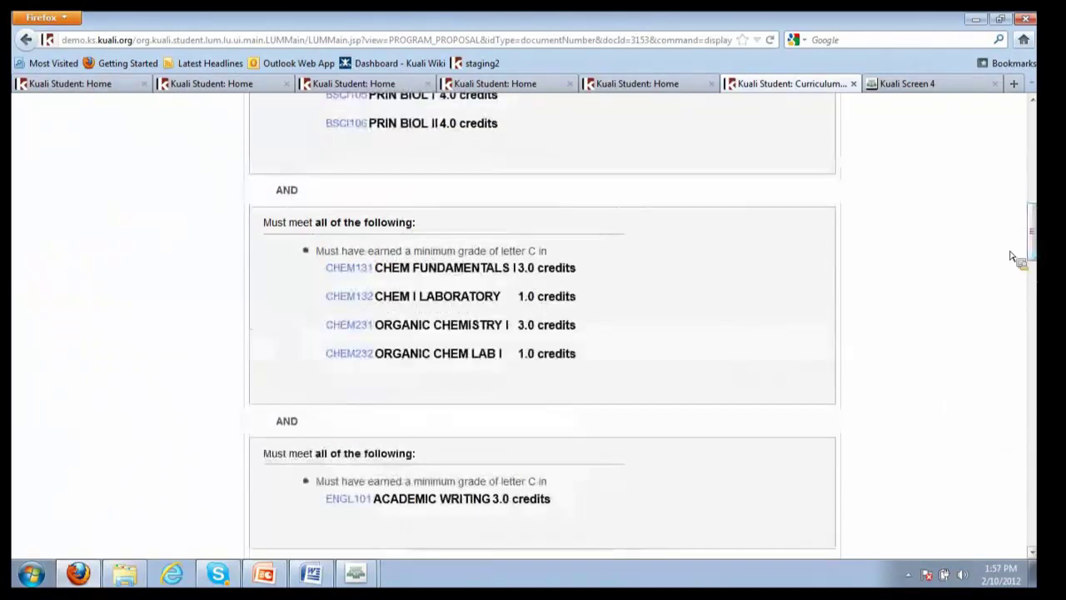
Open CHEM131 Chemistry I – Fundamentals of General Chemistry and browse its Detailed View fields
left_click(368, 274)
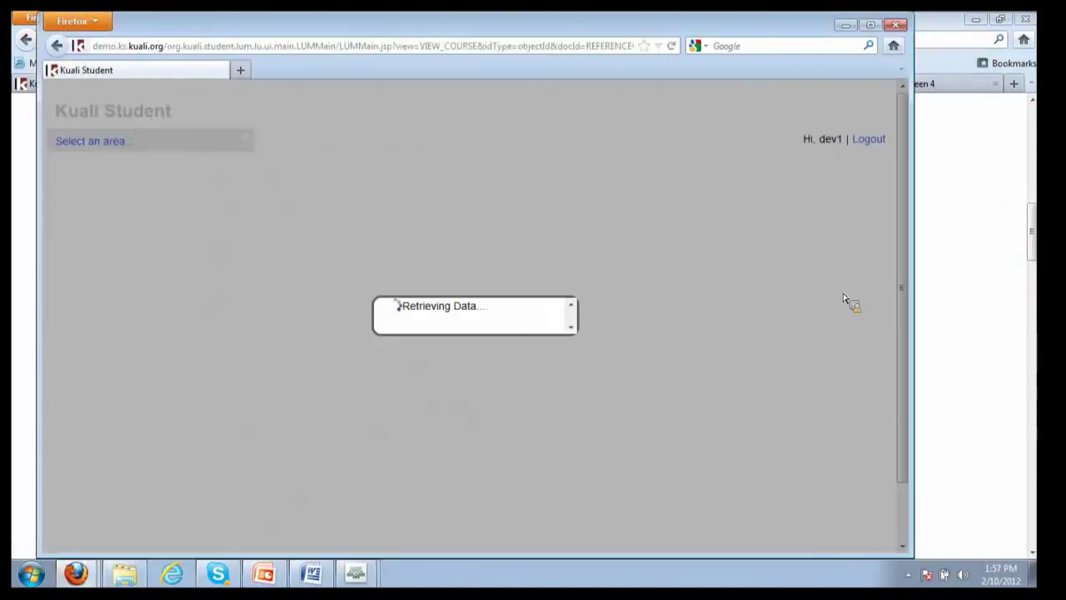
scroll(386, 389, "down", 3)
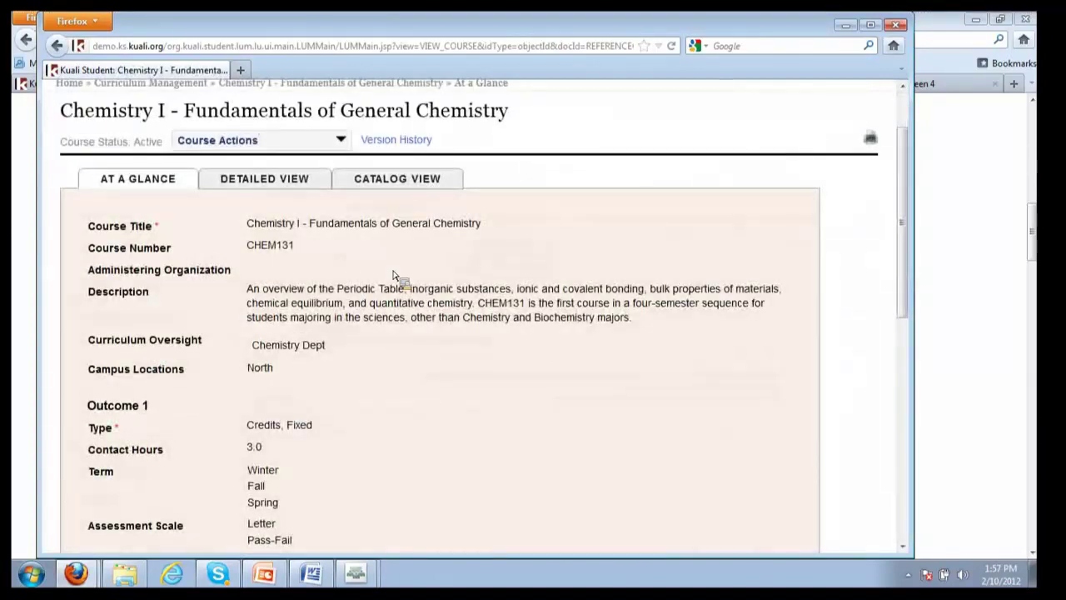
left_click(298, 180)
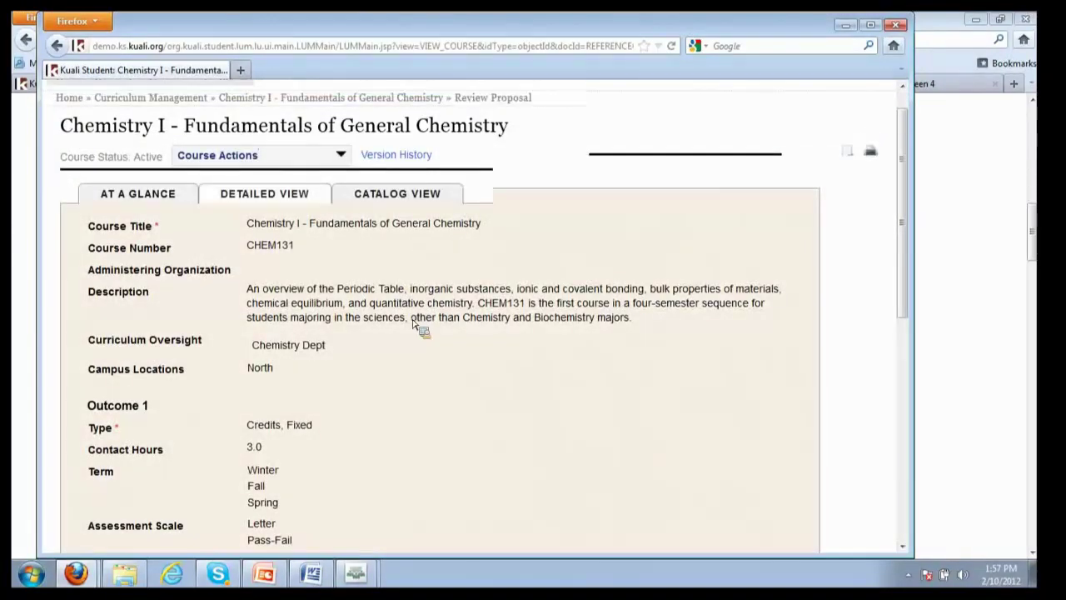
scroll(408, 367, "down", 15)
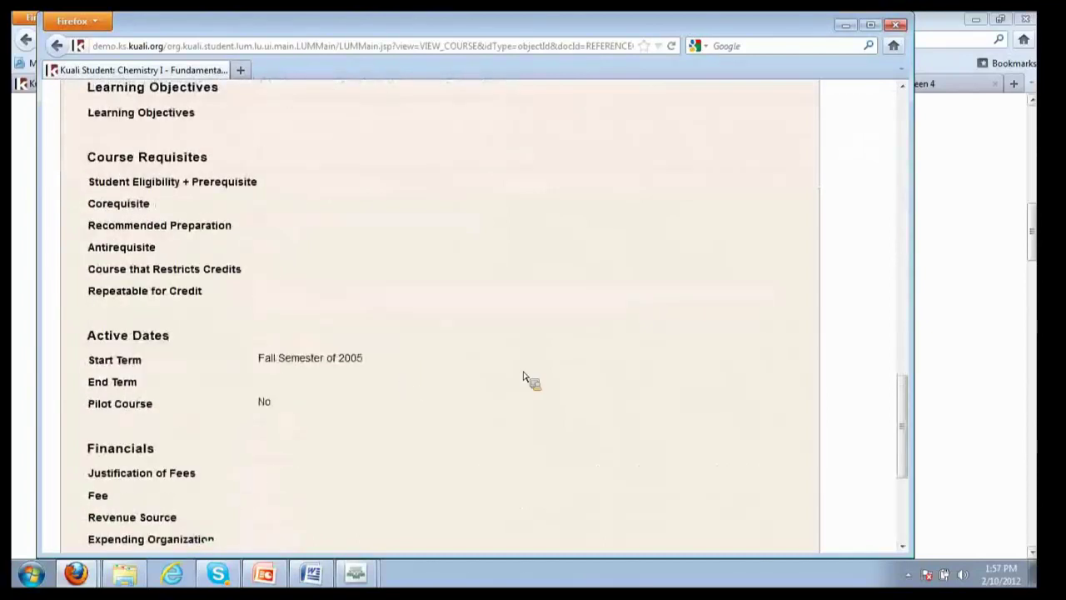
Close the CHEM131 window, scroll through the Entrance and Completion Requirements, then return to the top
left_click(901, 26)
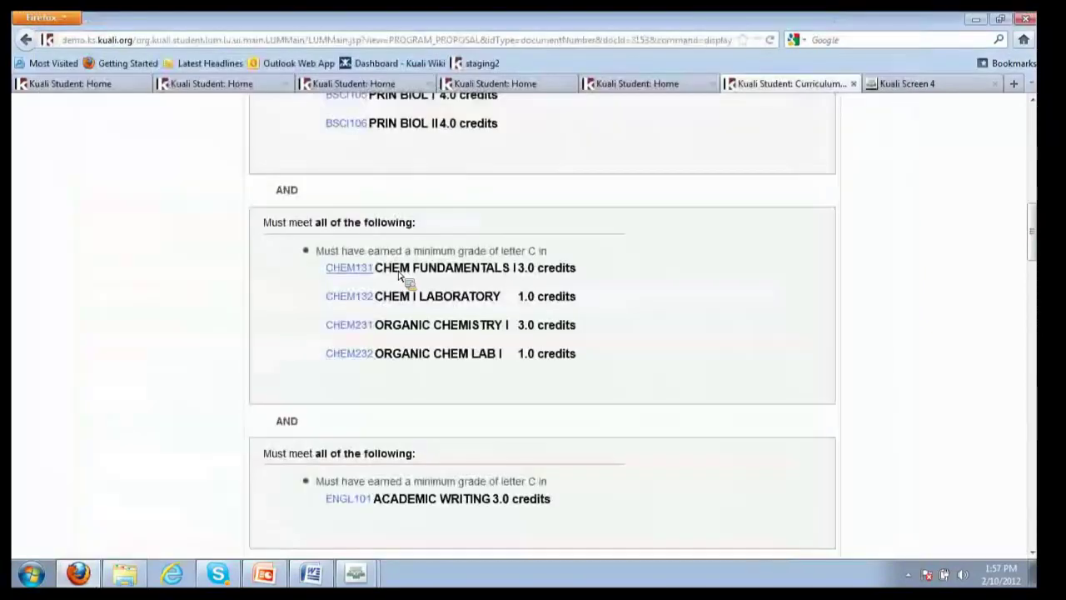
scroll(114, 366, "down", 3)
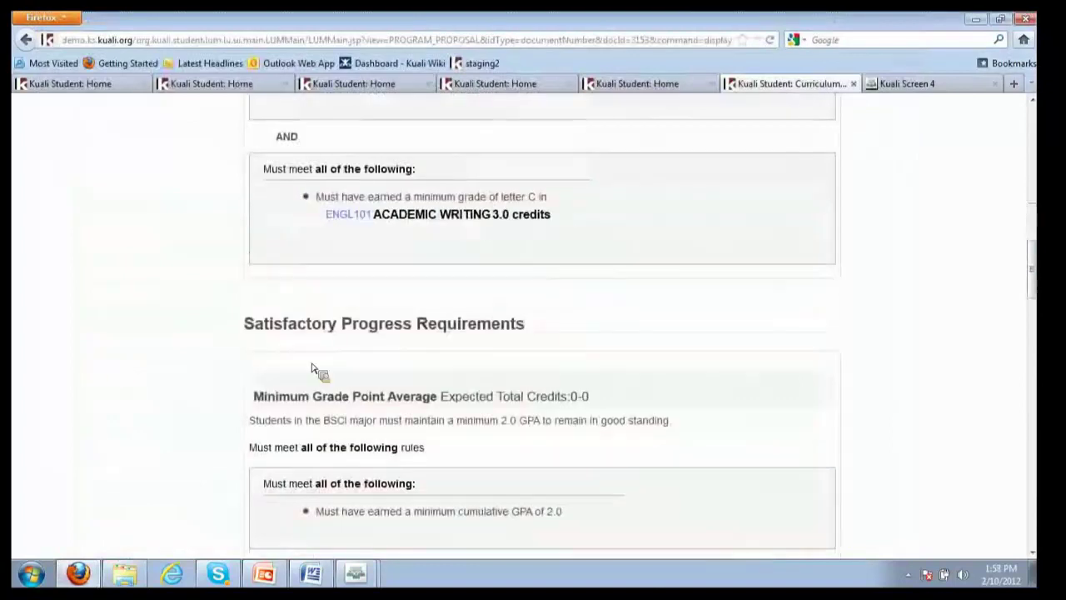
scroll(107, 364, "down", 2)
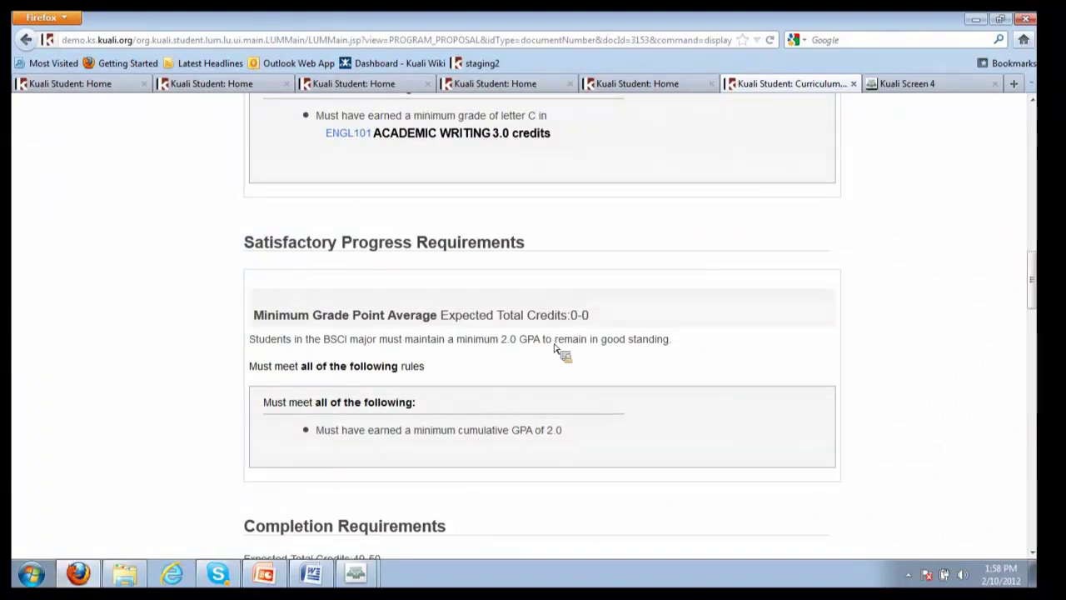
left_click_drag(1041, 291, 897, 352)
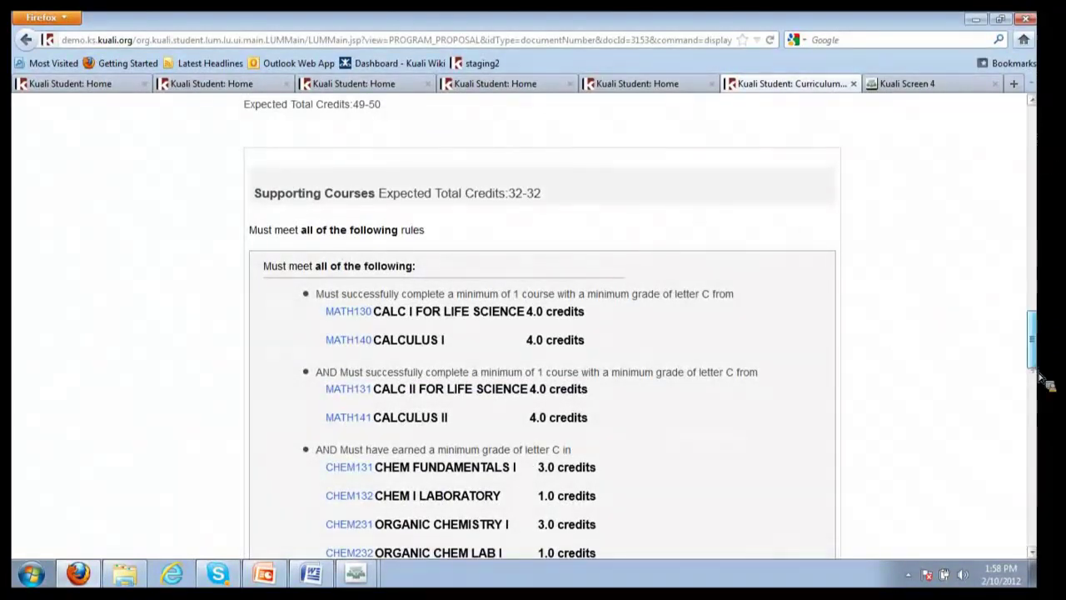
left_click_drag(1032, 333, 1030, 281)
scroll(247, 409, "down", 4)
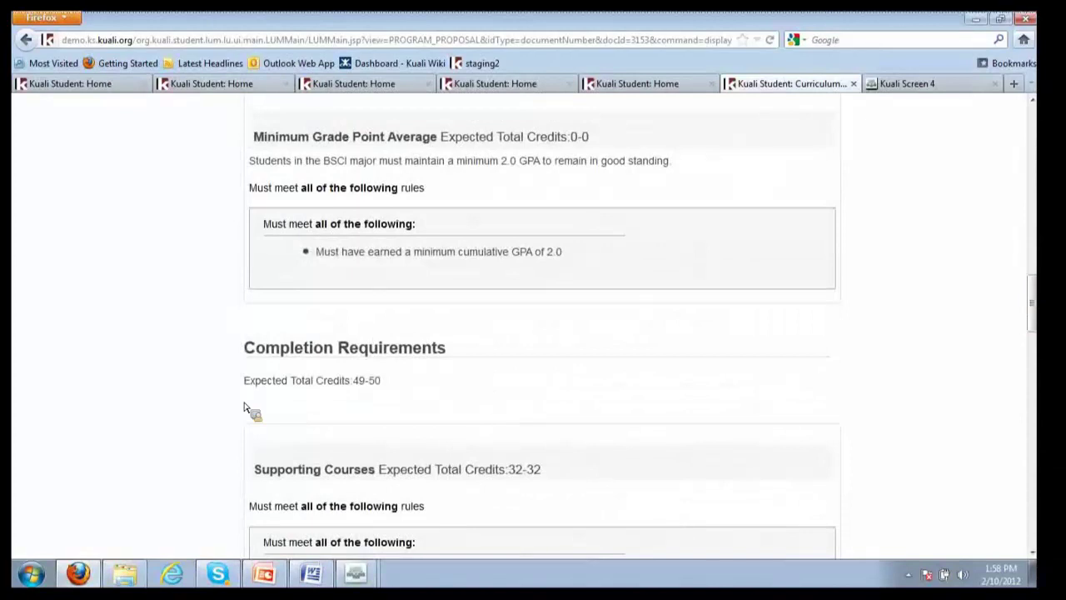
scroll(226, 405, "down", 2)
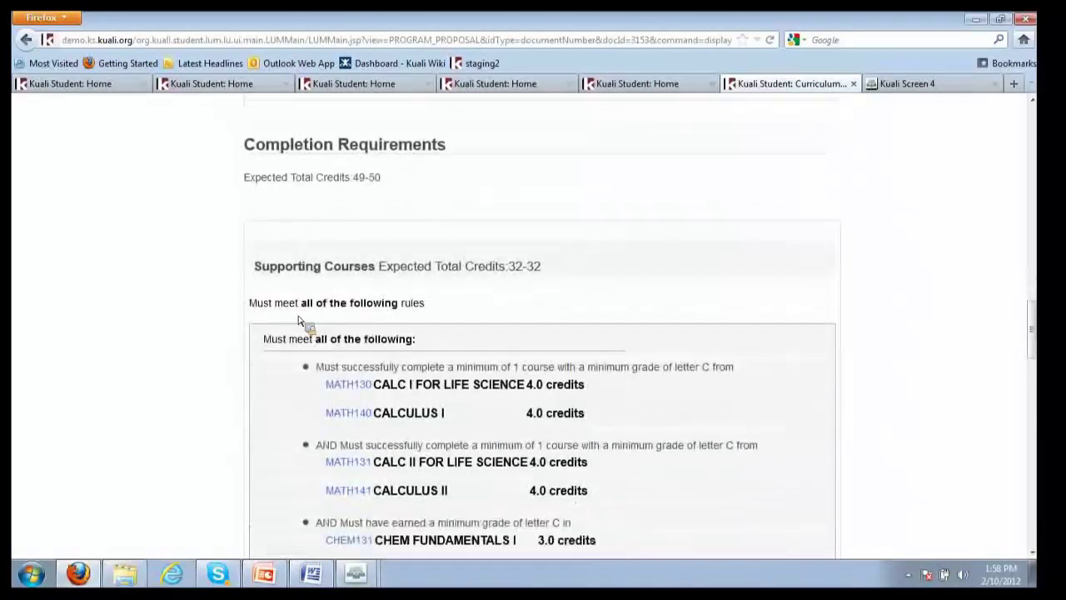
scroll(283, 358, "down", 4)
scroll(280, 392, "down", 8)
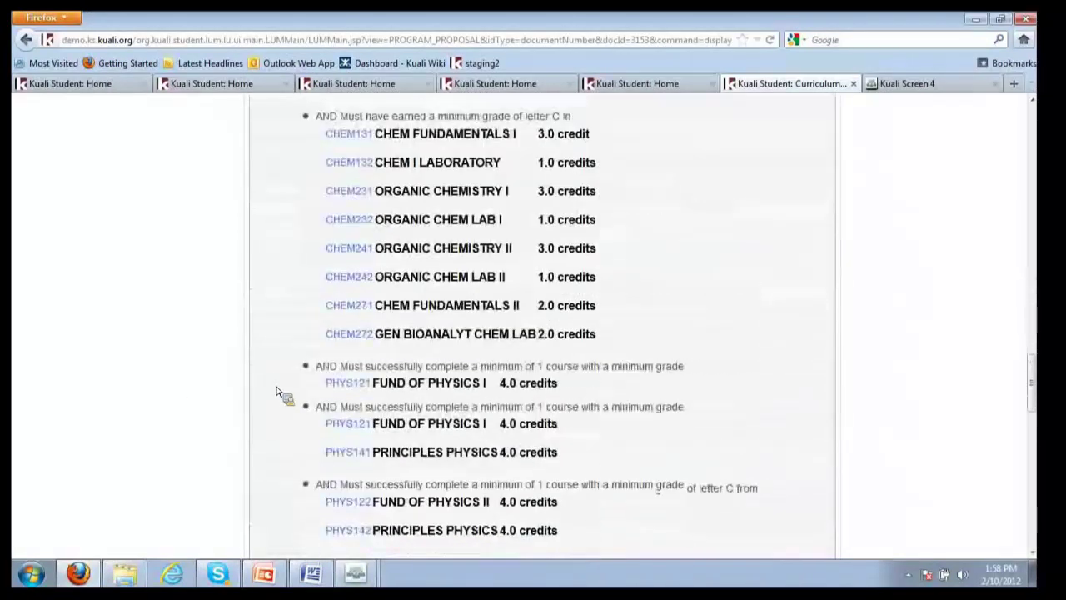
scroll(223, 393, "down", 7)
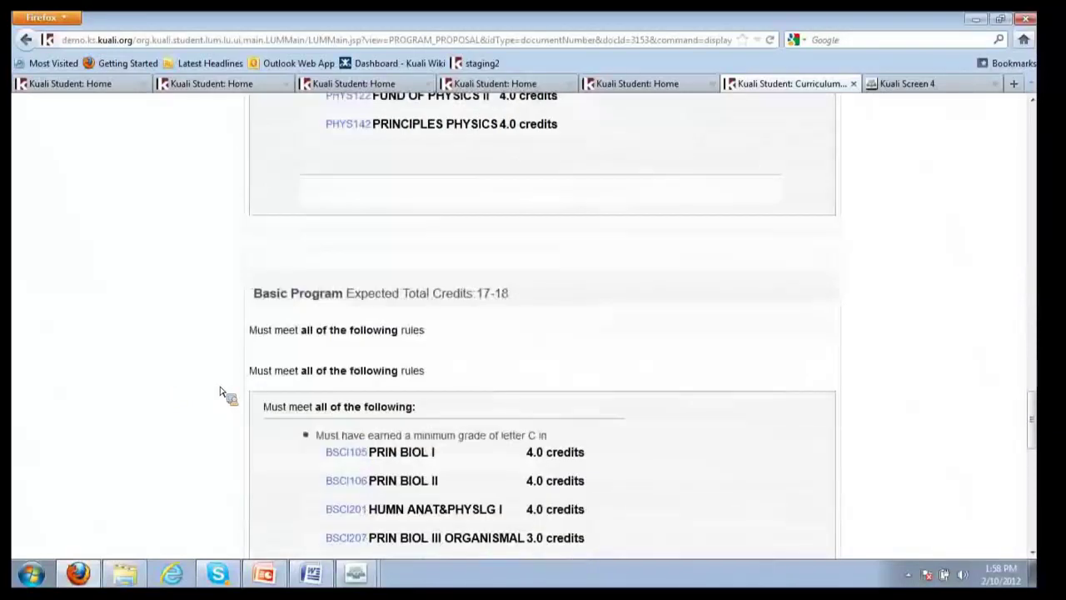
scroll(224, 393, "down", 2)
left_click_drag(1038, 442, 1038, 116)
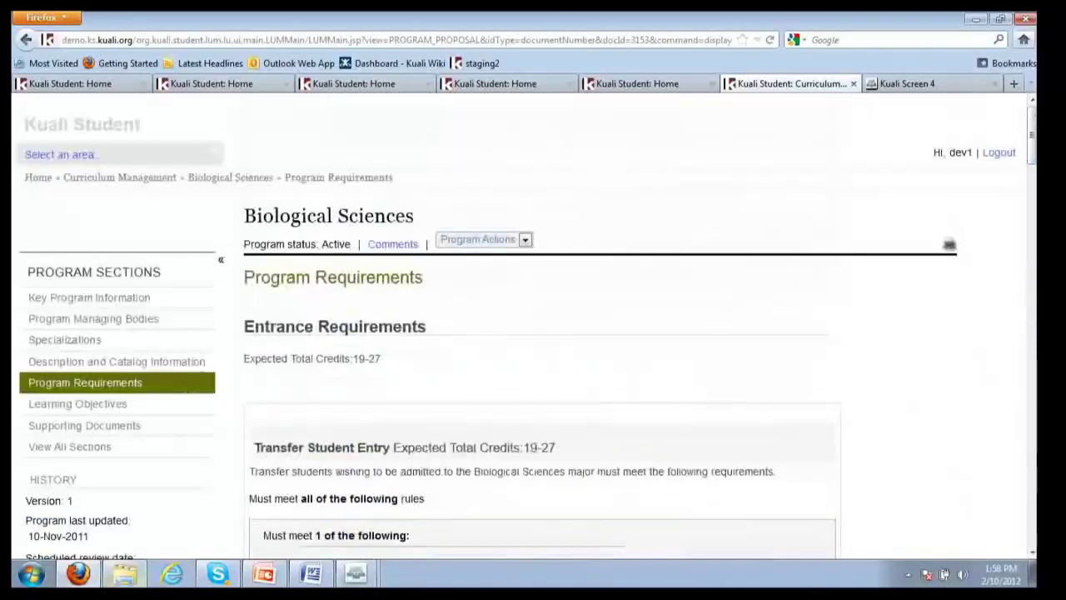
Visit Supporting Documents, then Learning Objectives, then return to Supporting Documents
left_click(112, 425)
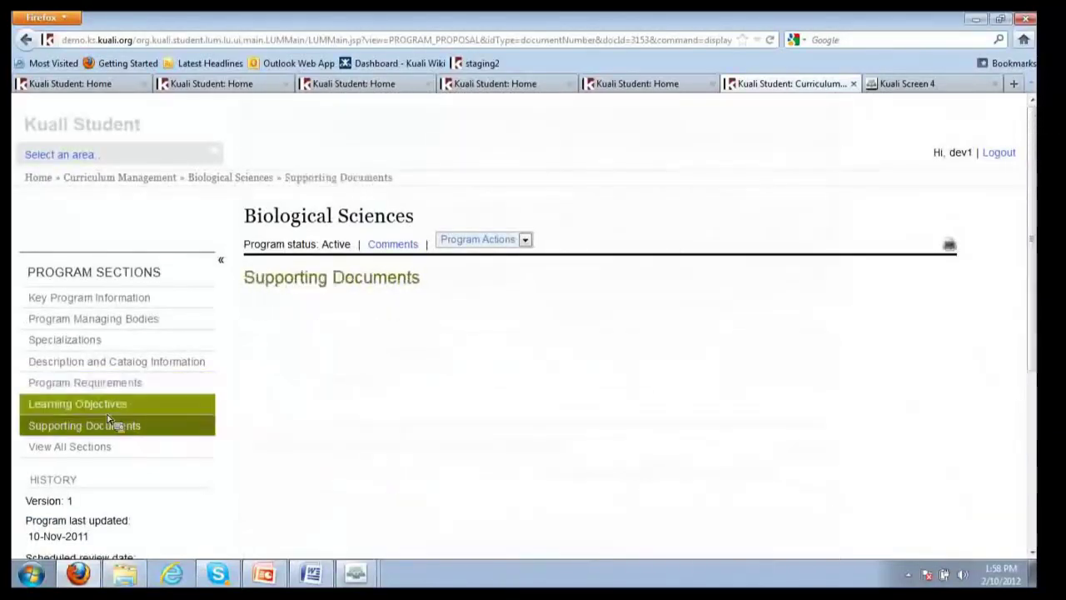
left_click(113, 408)
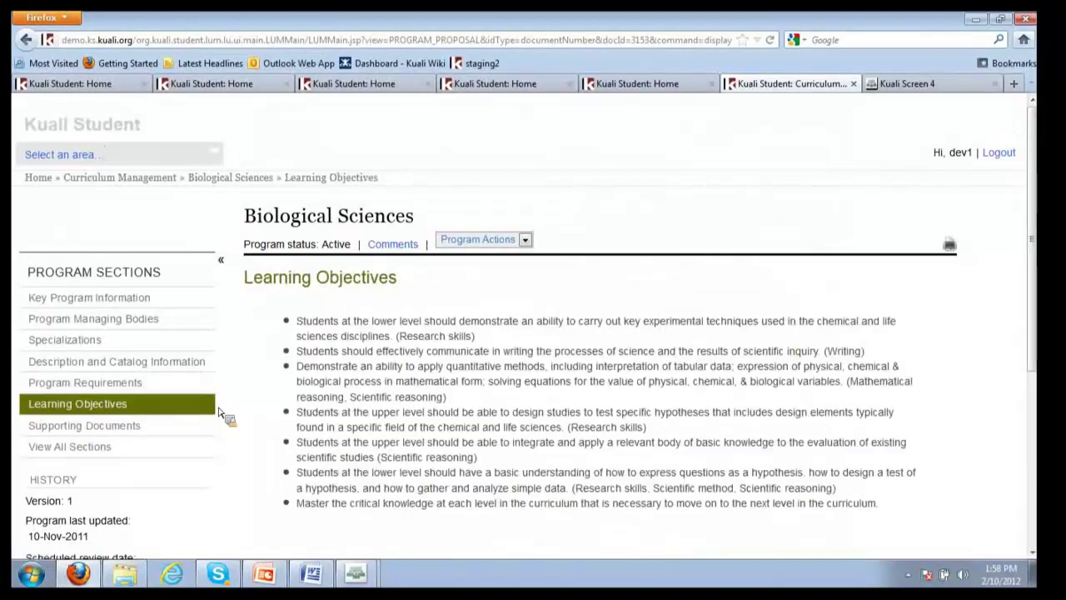
left_click(98, 428)
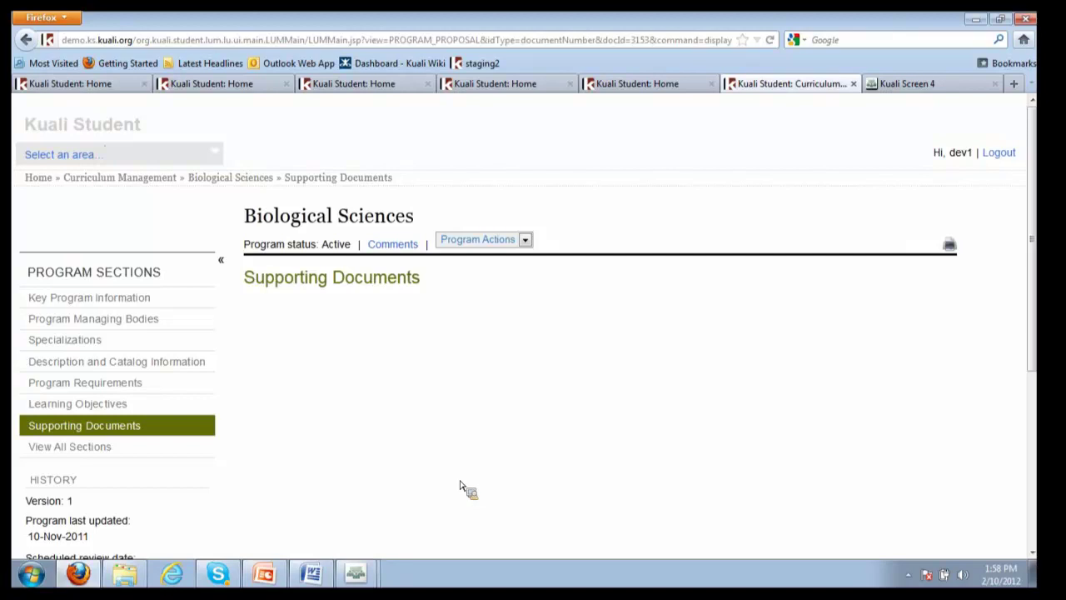
scroll(462, 489, "down", 3)
scroll(460, 489, "up", 3)
Log out and back in, open proposal 3146 from the Action List, and scroll its Proposal Information form
left_click(999, 154)
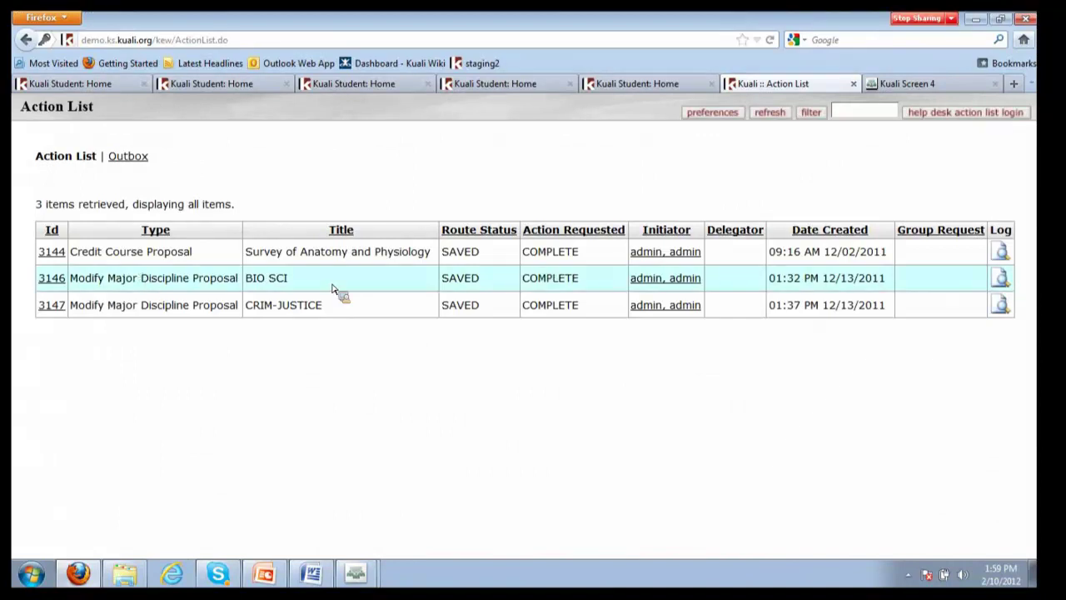
left_click(43, 279)
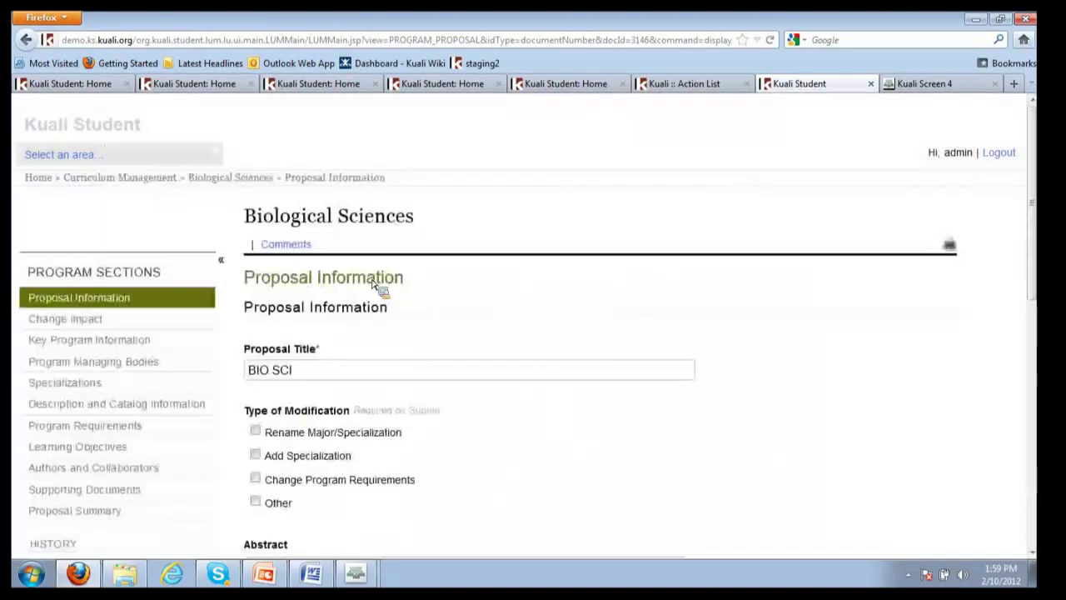
scroll(375, 288, "down", 5)
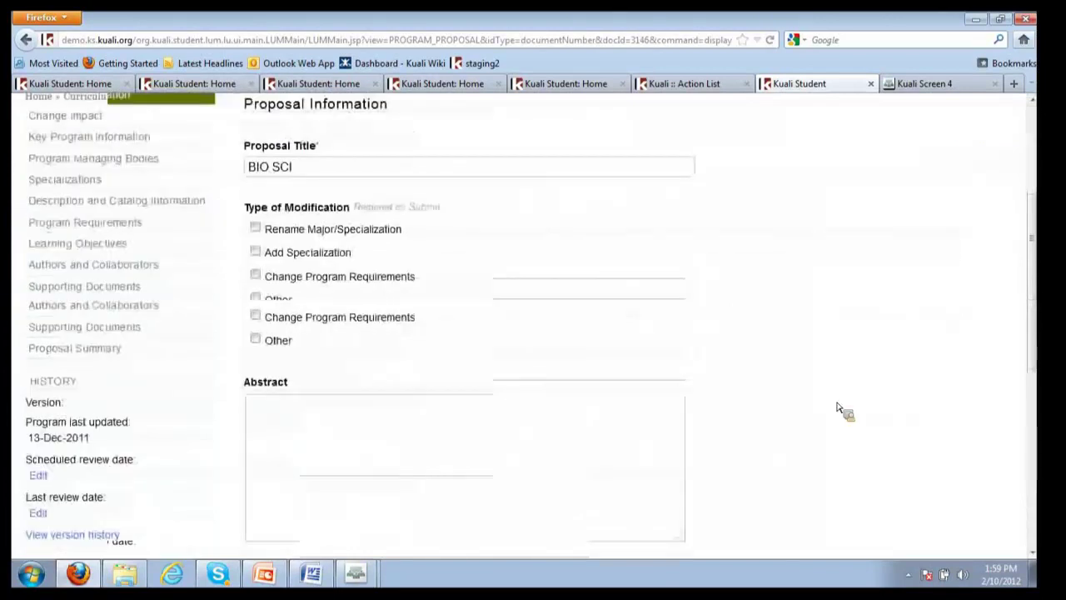
scroll(837, 413, "down", 2)
scroll(800, 410, "up", 4)
scroll(759, 405, "down", 2)
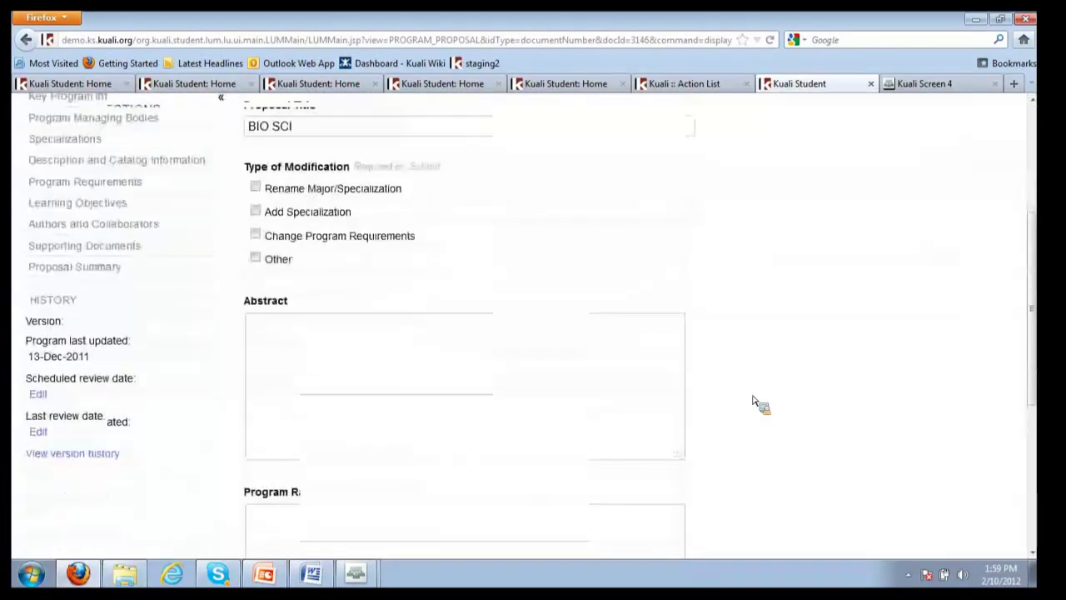
scroll(765, 415, "down", 2)
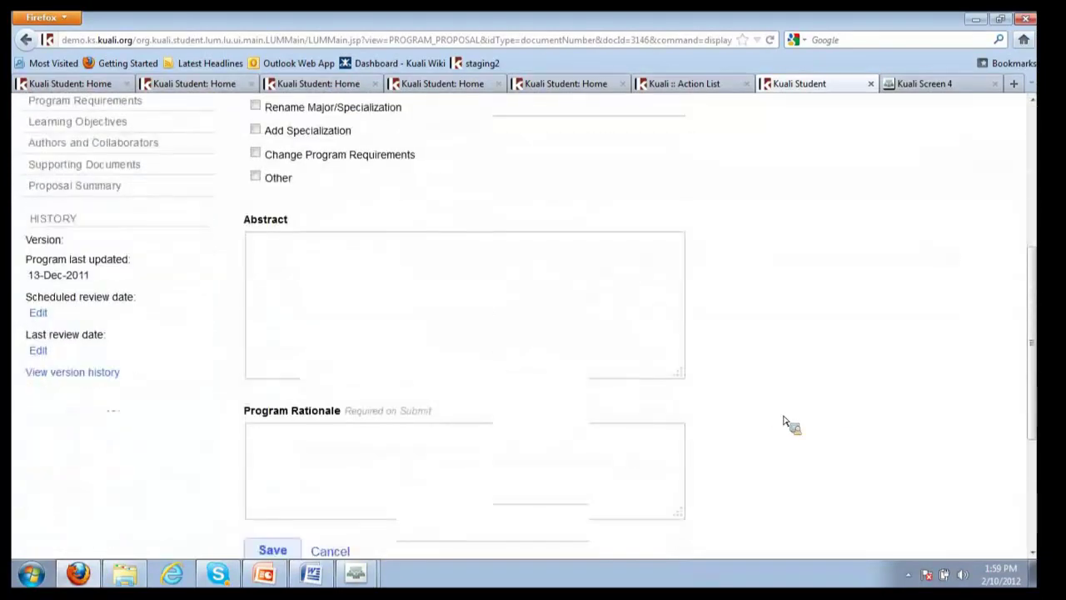
scroll(783, 420, "down", 2)
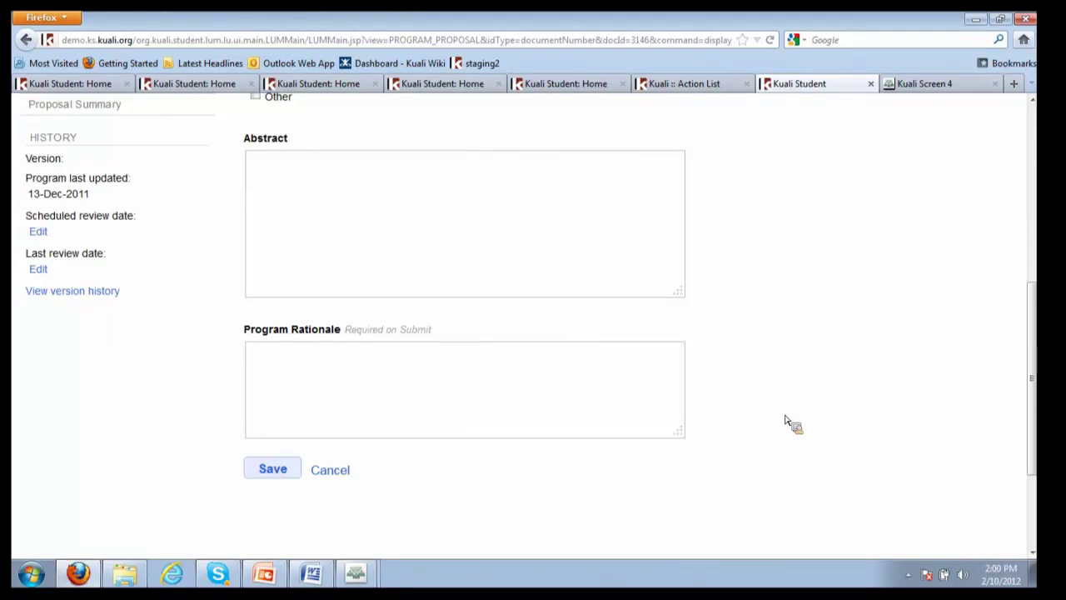
Bring PowerPoint forward maximized and go to slide 13, 'Who is using KS Curriculum Management?'
left_click(265, 574)
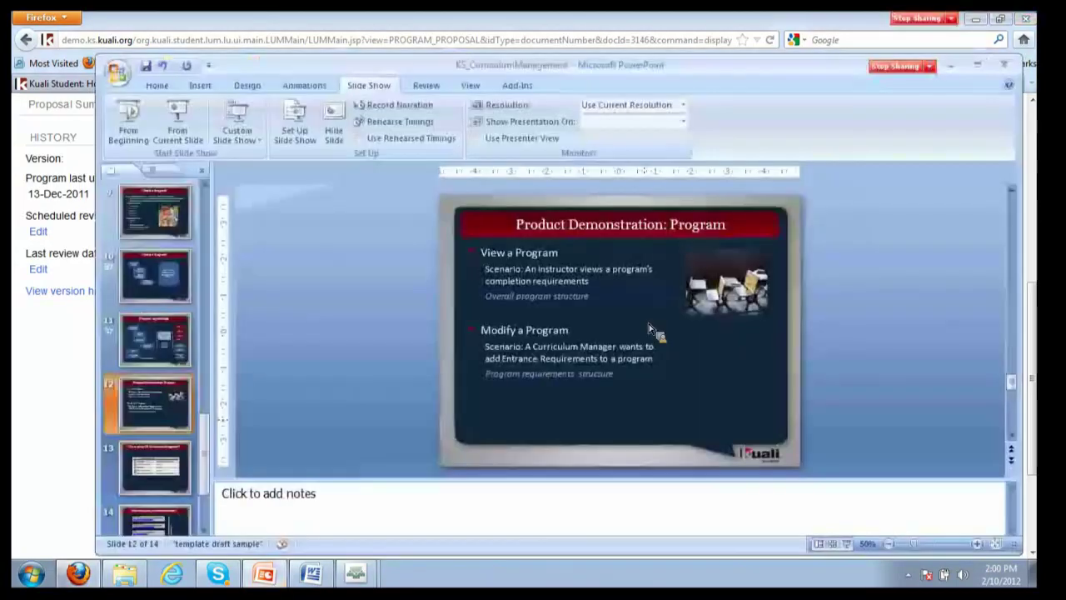
left_click(978, 68)
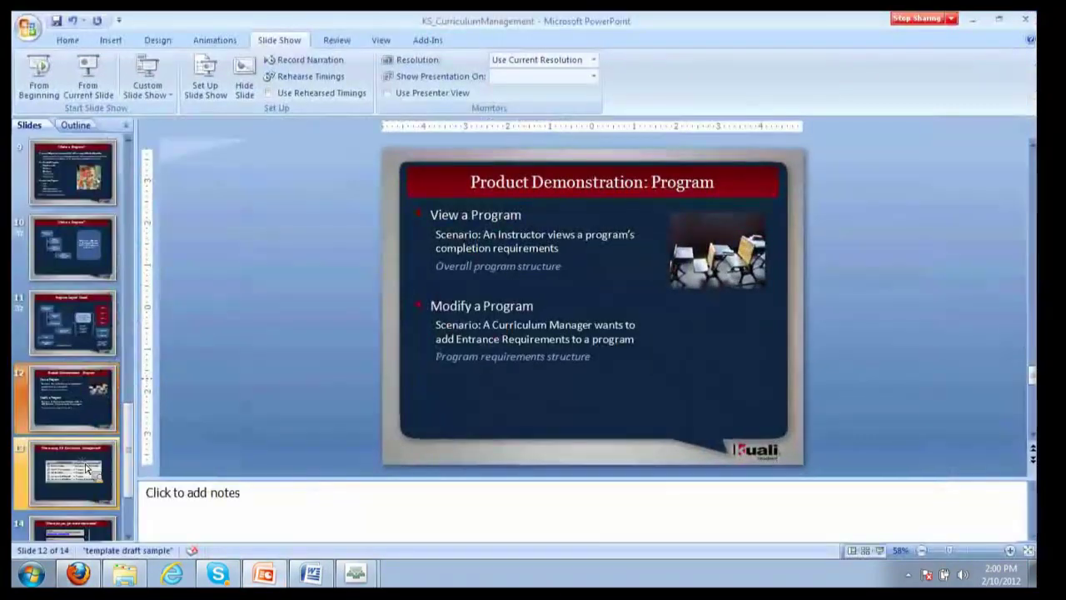
left_click(88, 469)
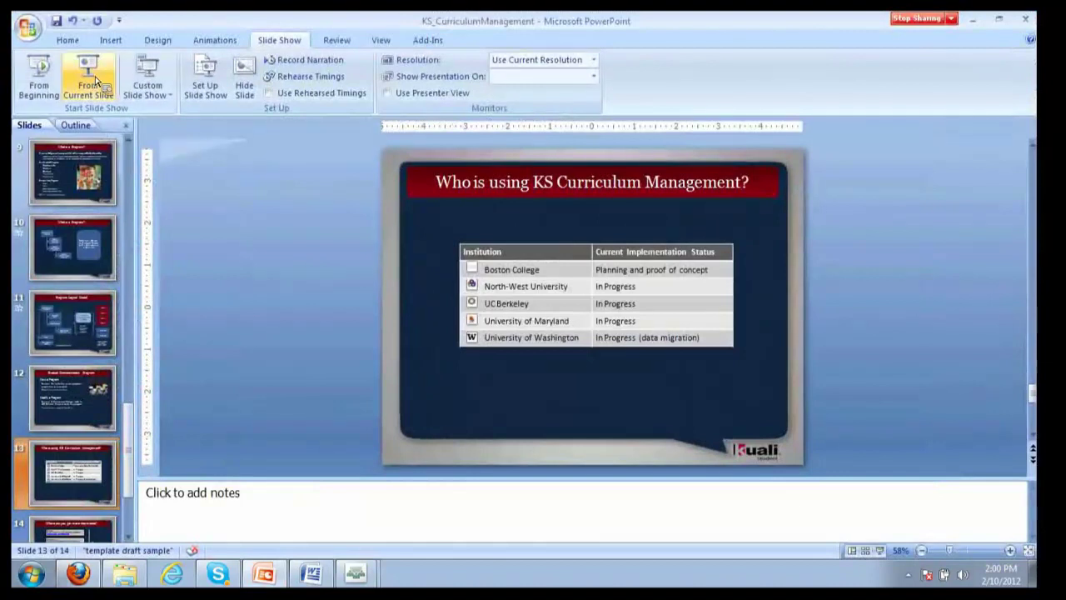